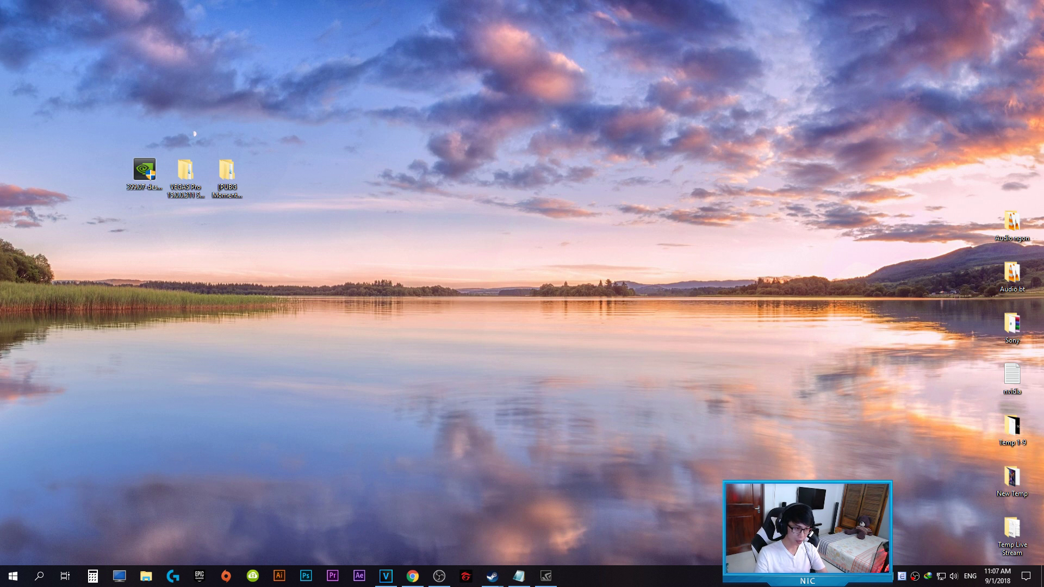
right_click(501, 289)
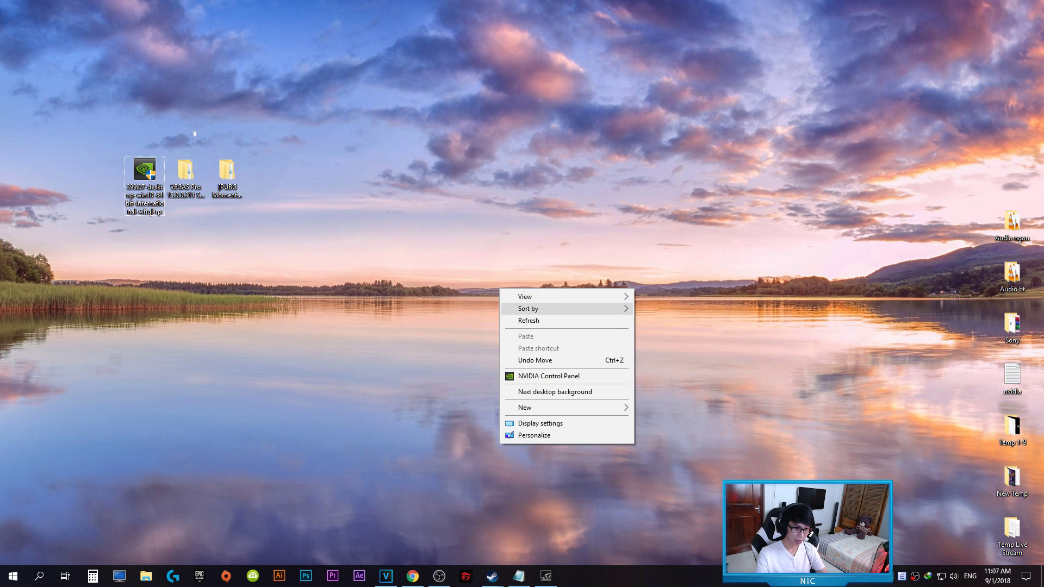
click(525, 320)
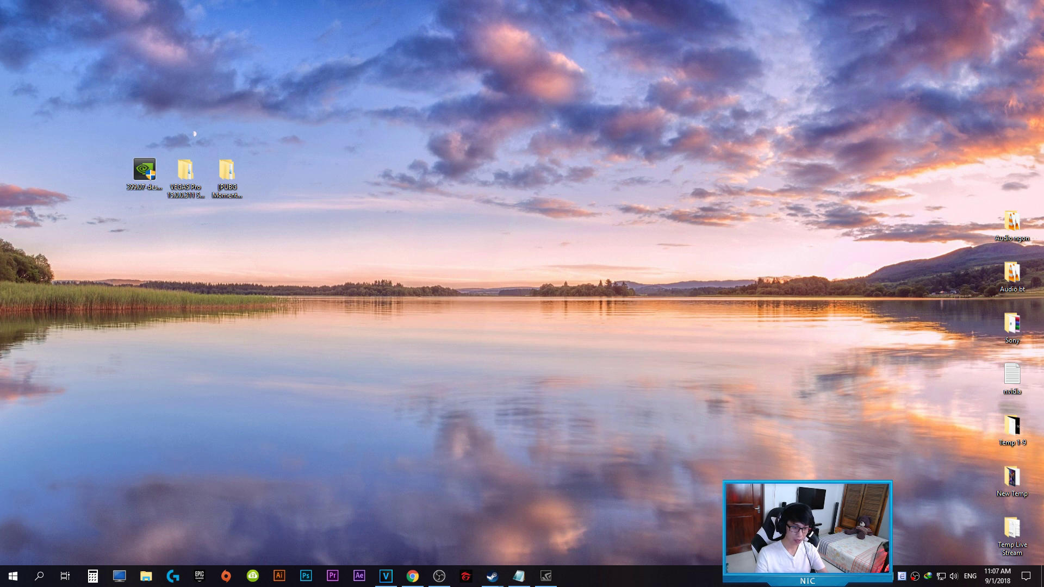
right_click(466, 248)
click(495, 275)
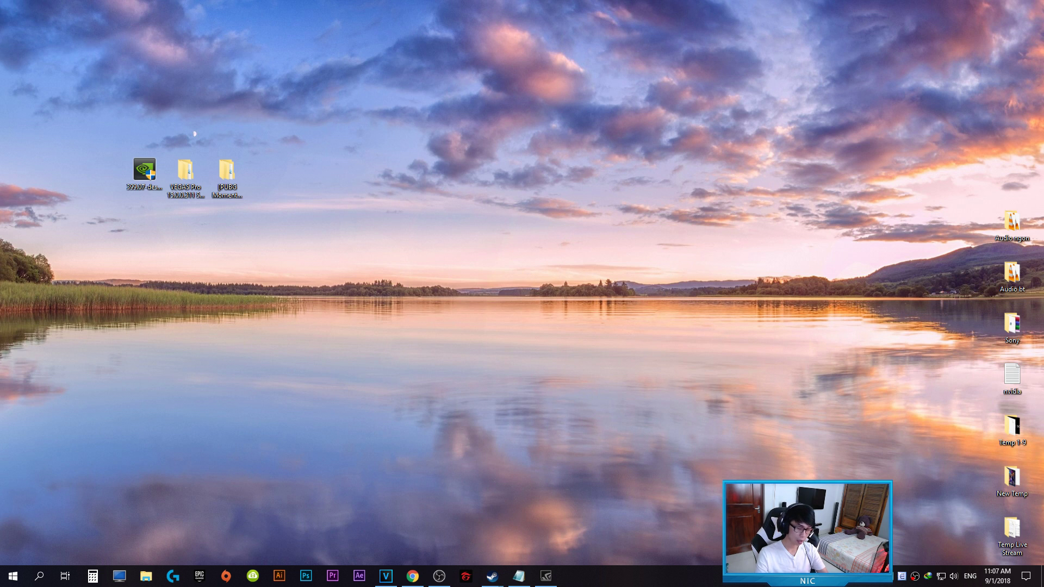
right_click(449, 234)
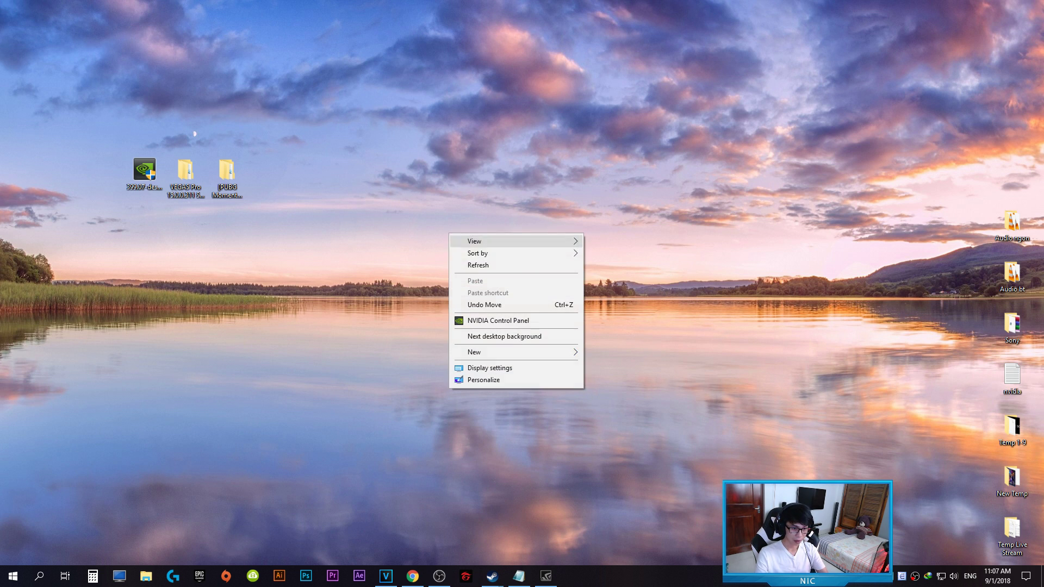
click(479, 264)
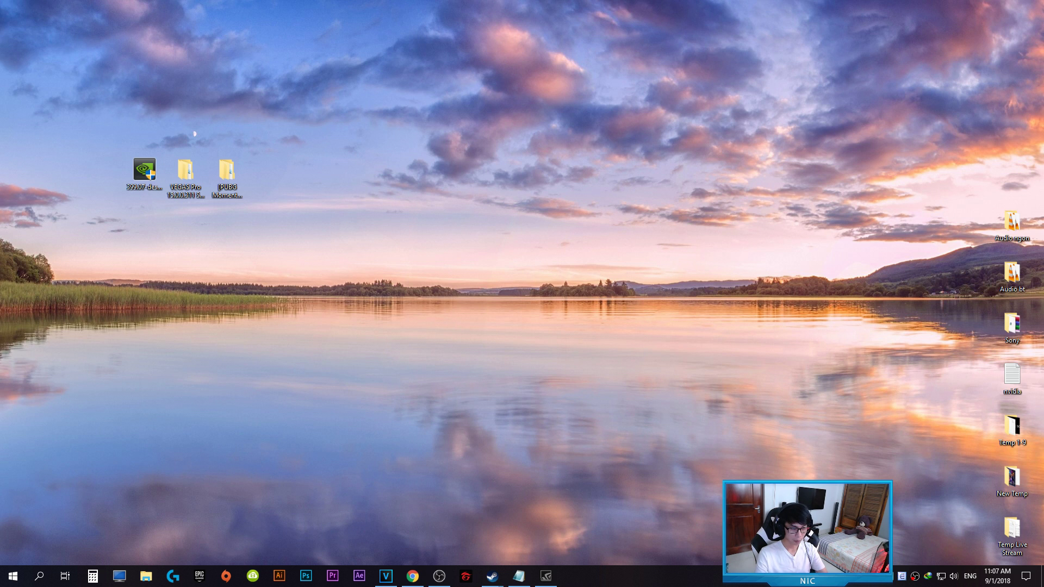
right_click(467, 249)
click(490, 283)
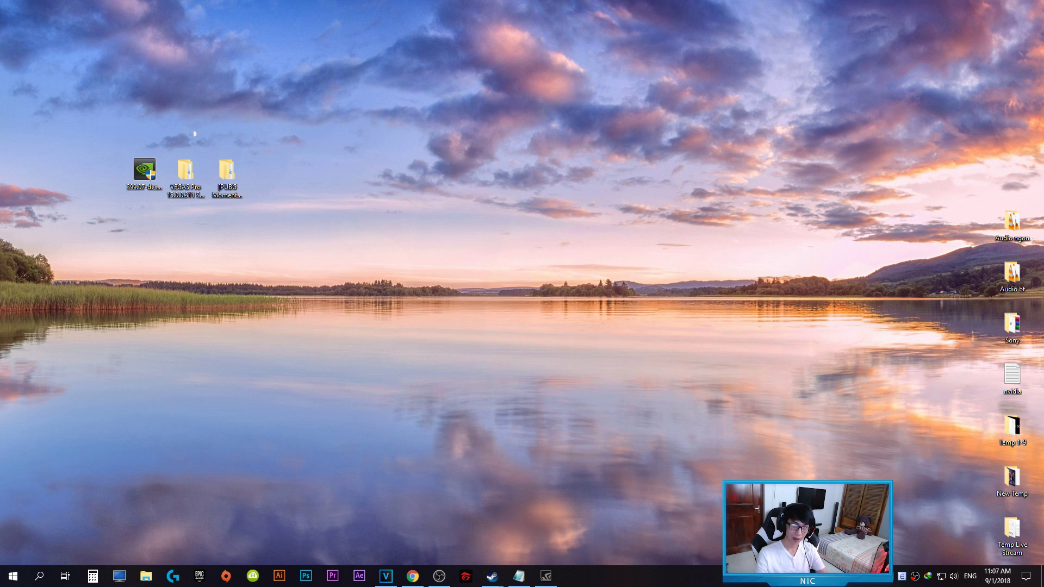
right_click(467, 250)
click(490, 282)
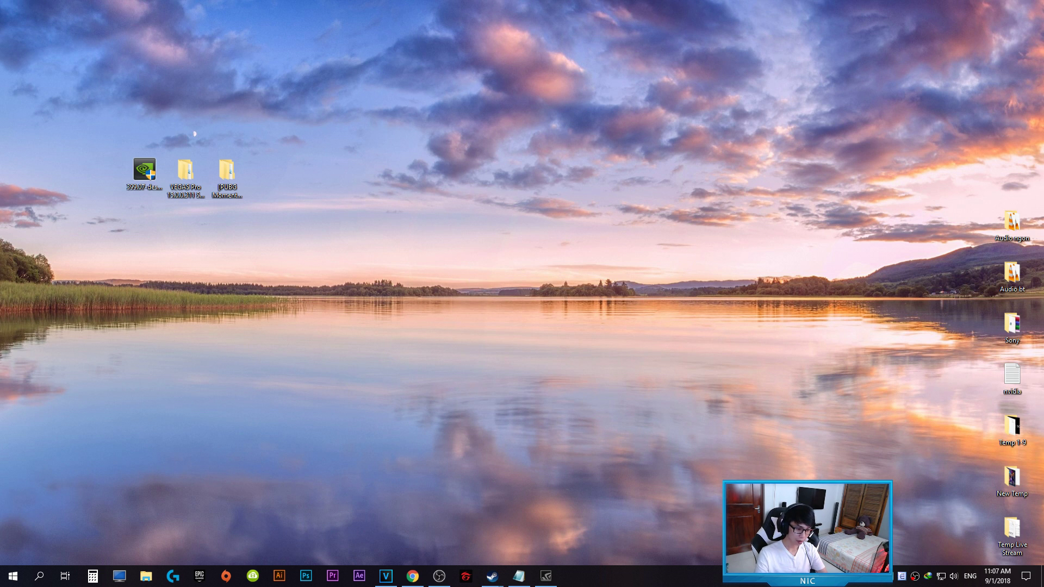
- Switch to Chrome and open NVIDIA's Download Drivers page (nvidia.in) from the "nvidia driver" search results
click(412, 576)
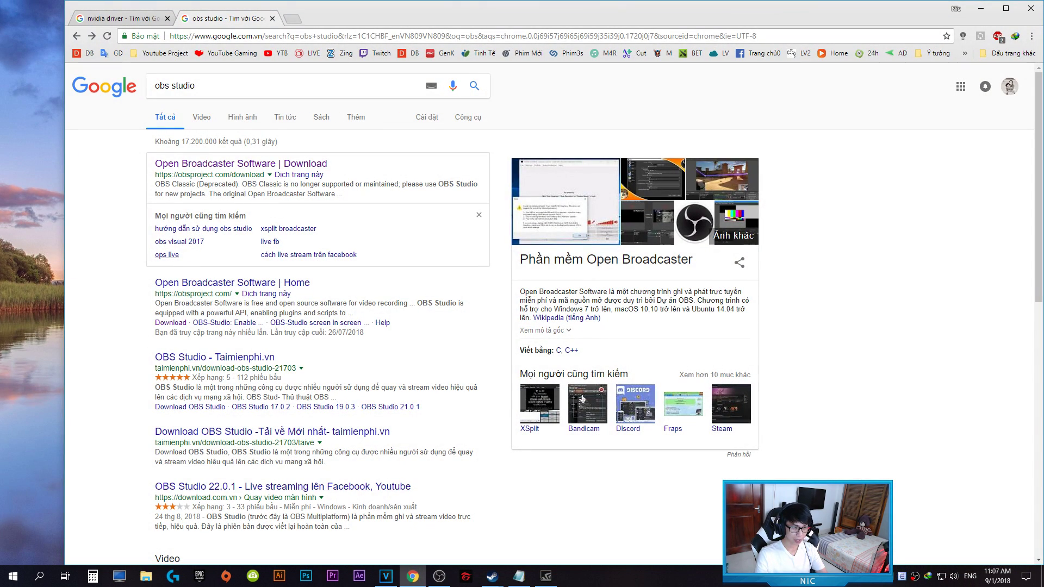
click(123, 18)
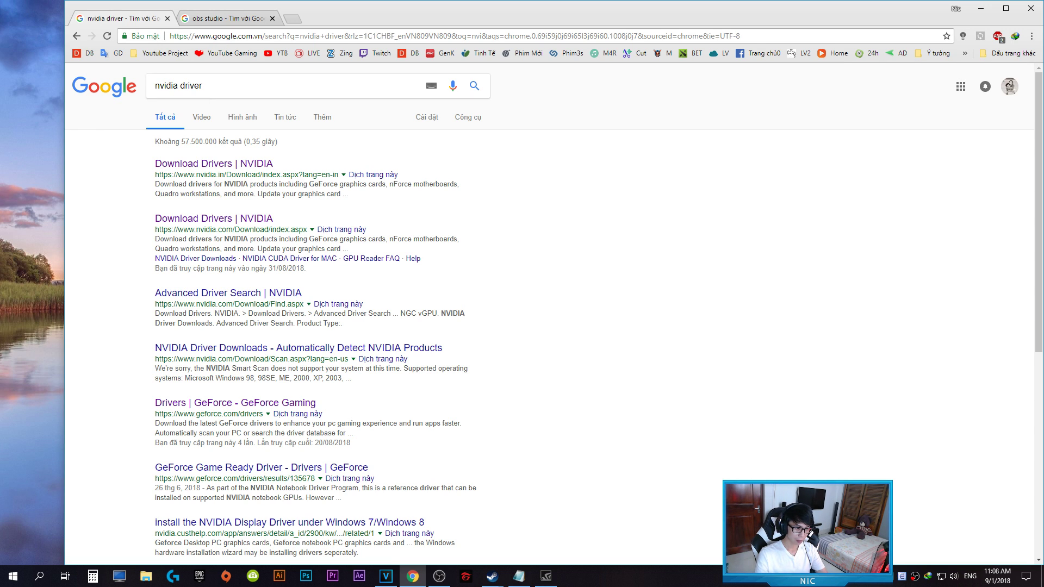
click(213, 164)
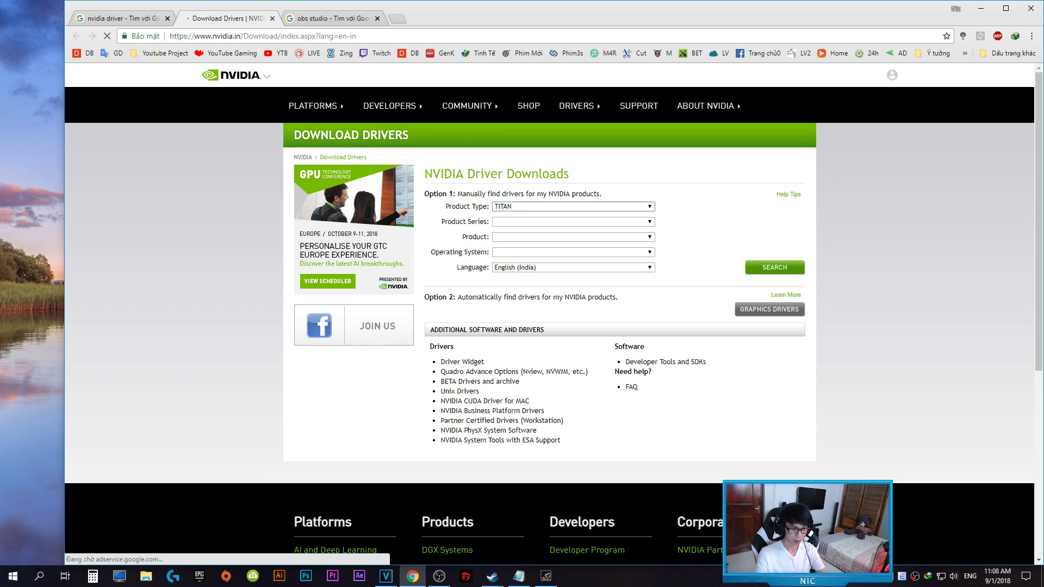
click(573, 206)
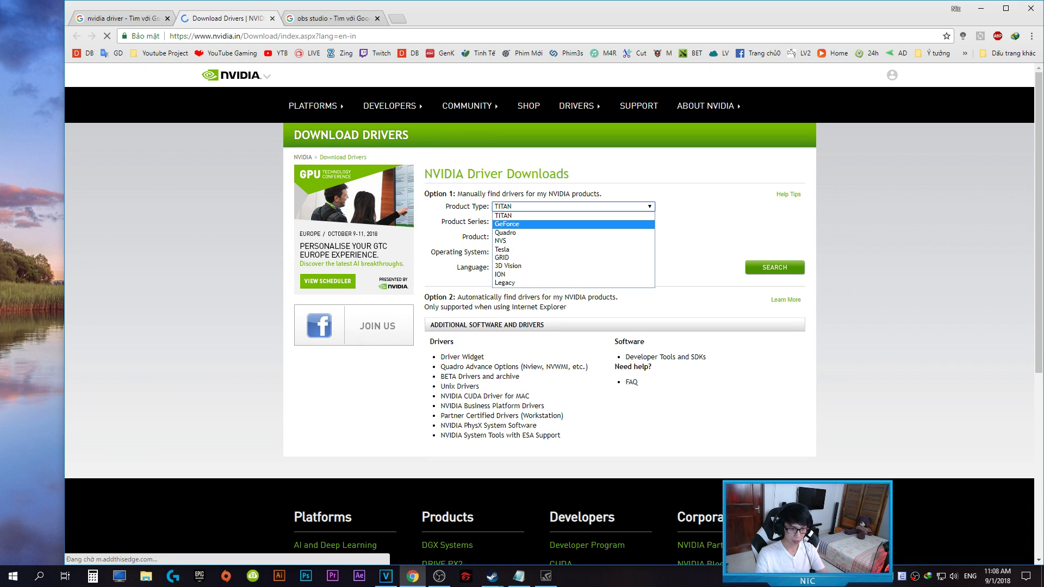
click(572, 233)
click(572, 221)
click(573, 240)
click(573, 221)
click(572, 221)
- Set the driver search to product type GeForce, series GeForce 10 Series and product GeForce GTX 1060
click(573, 206)
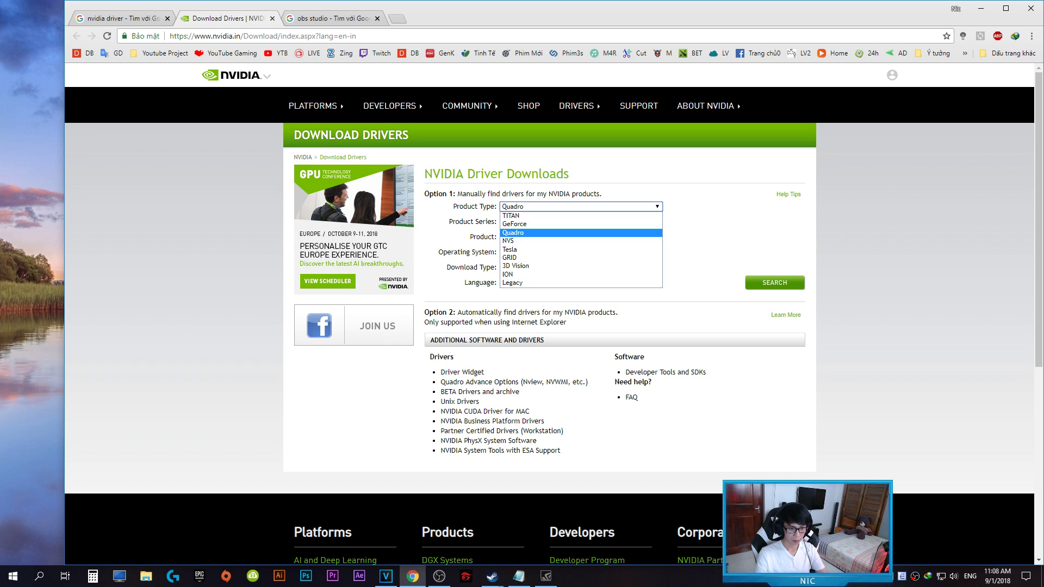
click(515, 225)
click(574, 222)
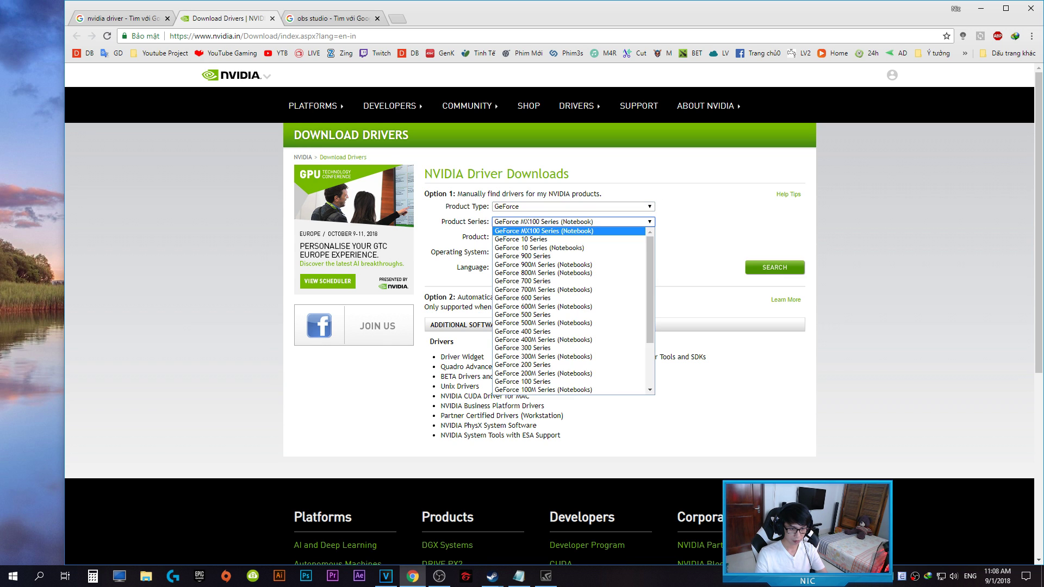
click(521, 240)
click(574, 237)
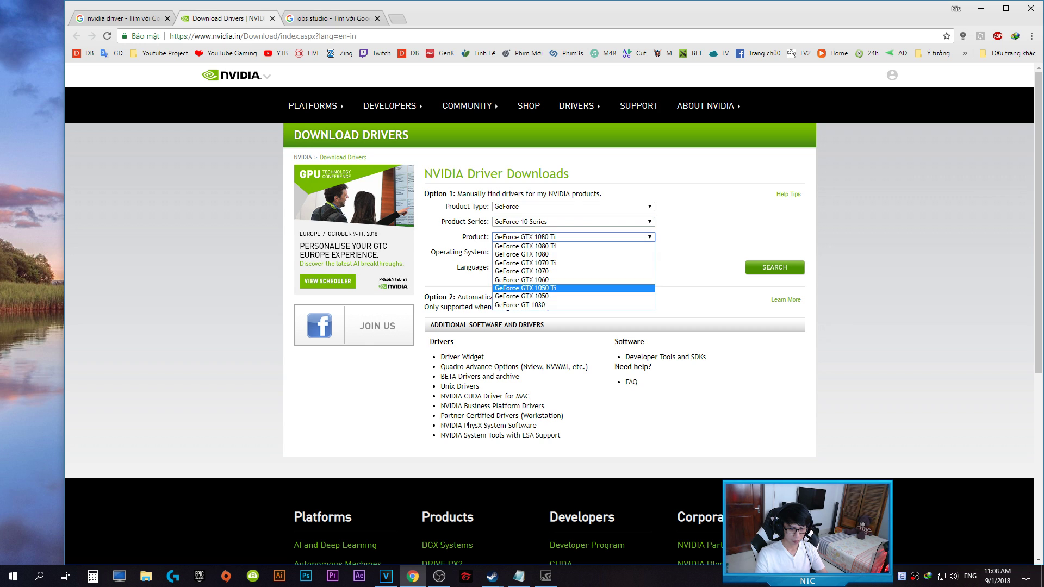
click(523, 280)
- Search for the matching driver and request its download, cancelling the download file dialog
click(774, 267)
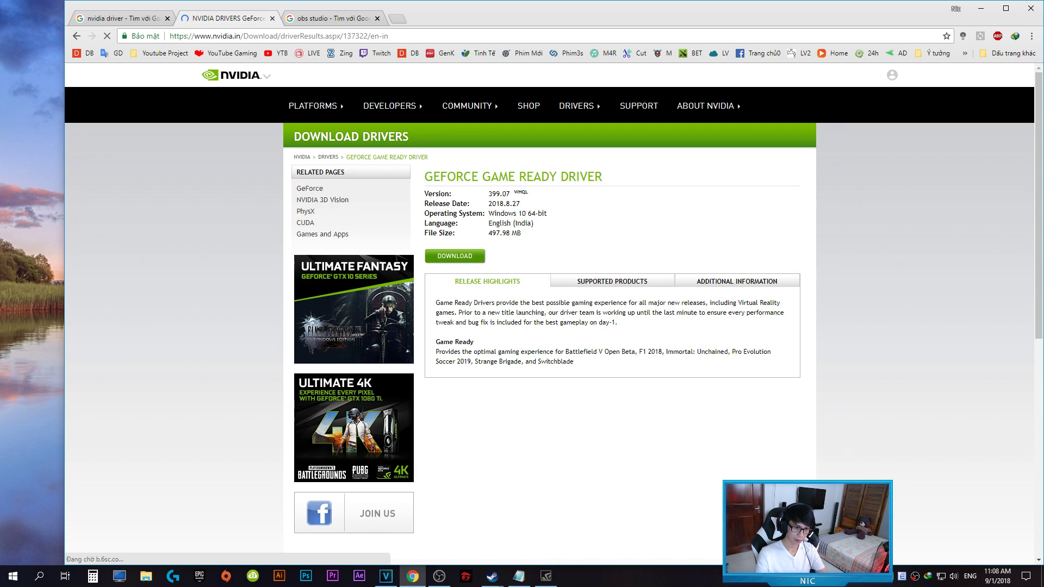
click(455, 255)
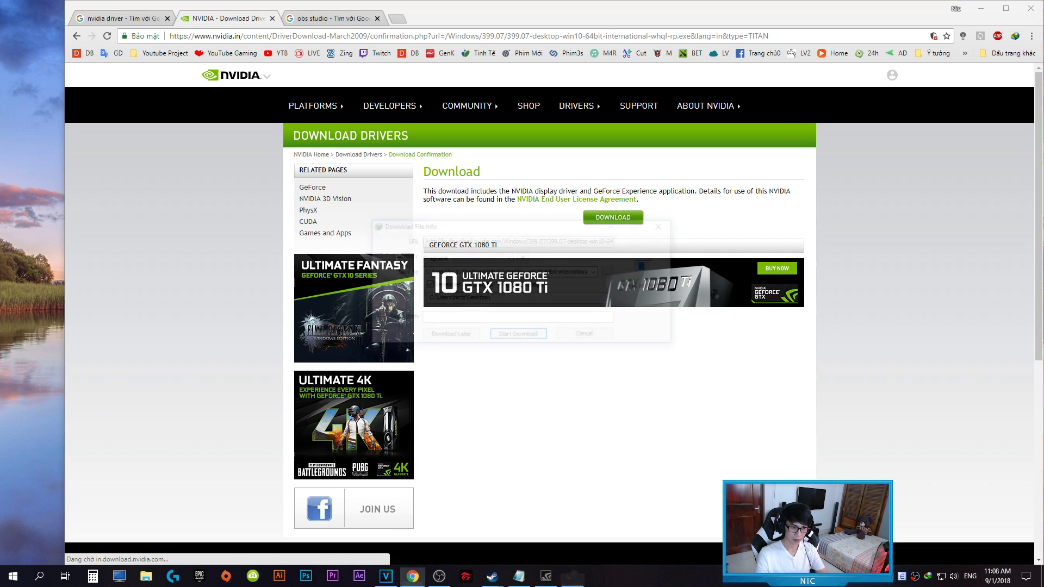
click(585, 333)
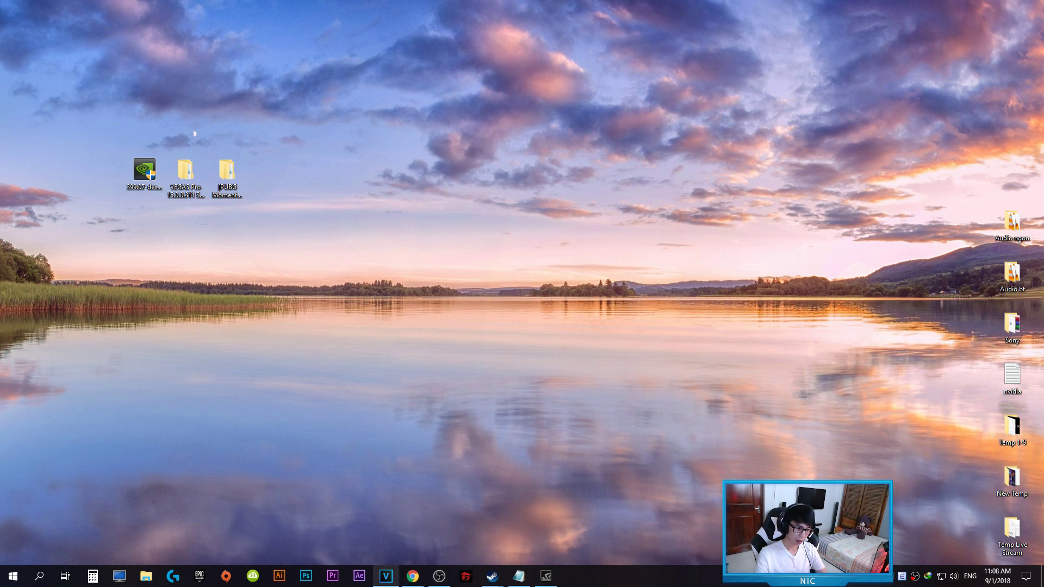
- Bring Chrome back up, show the "obs studio" search results and minimize the browser
mouse_move(386, 576)
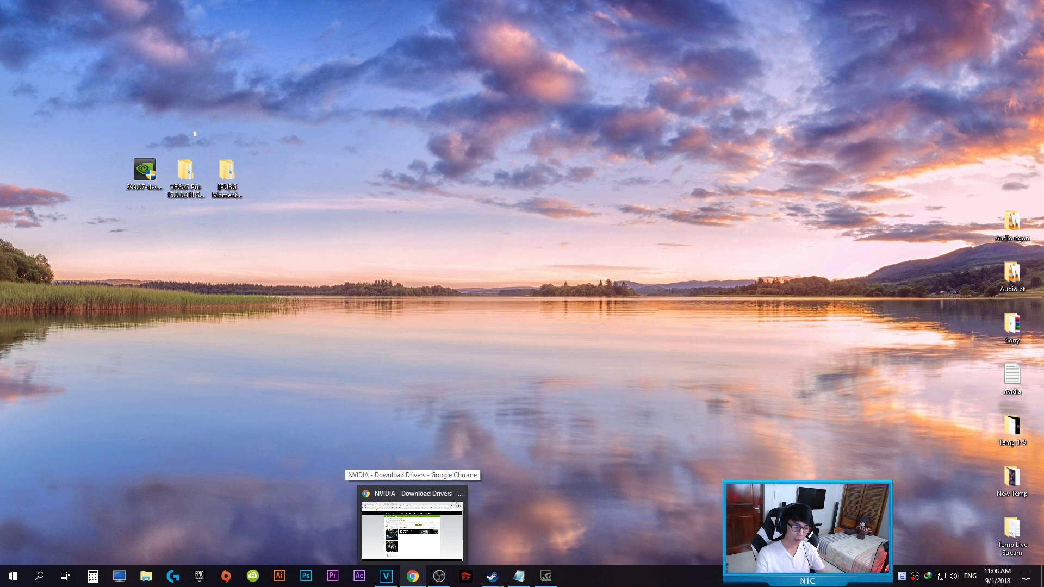
click(412, 524)
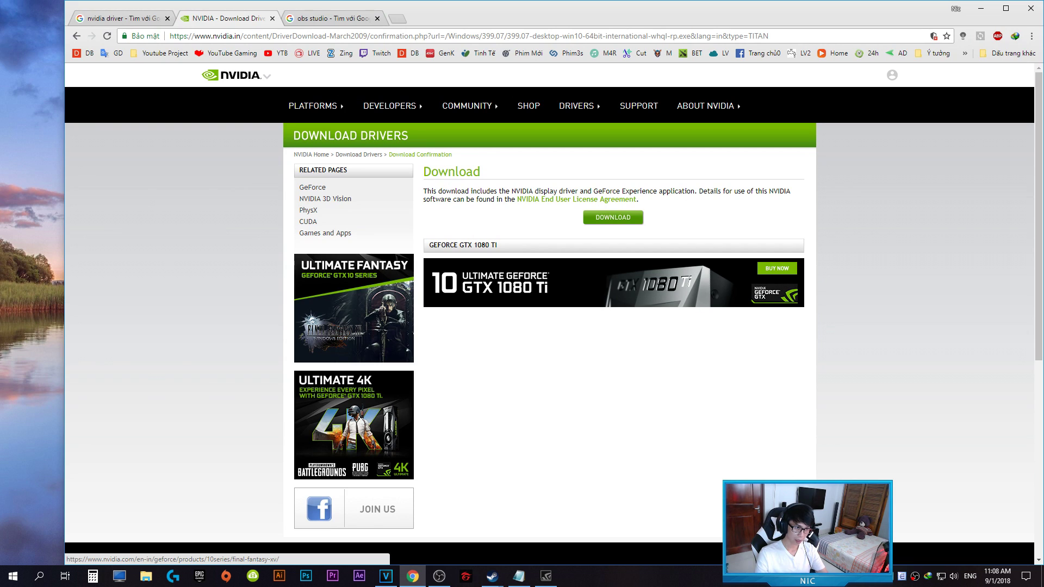
click(333, 18)
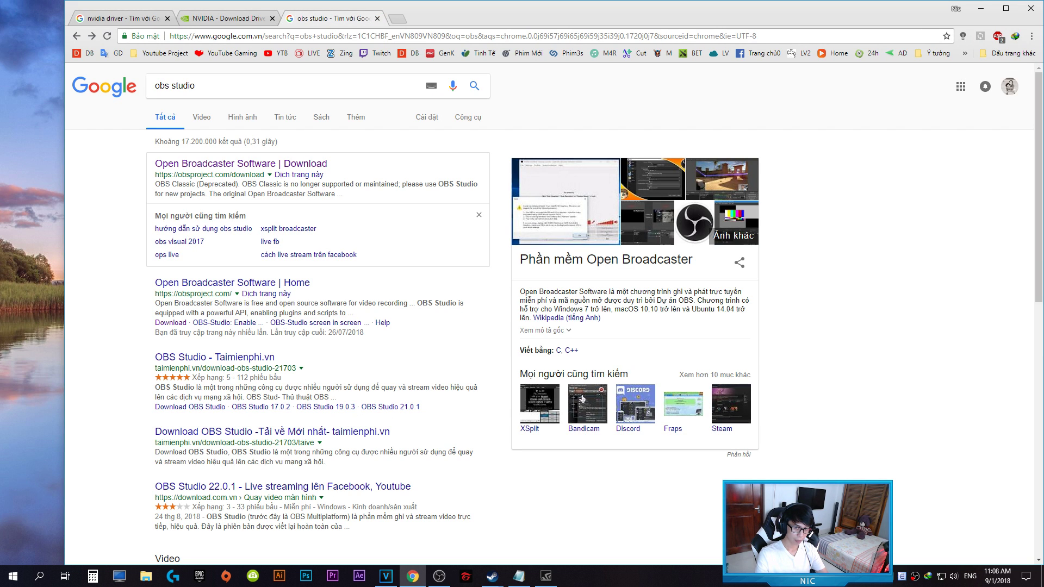
click(981, 8)
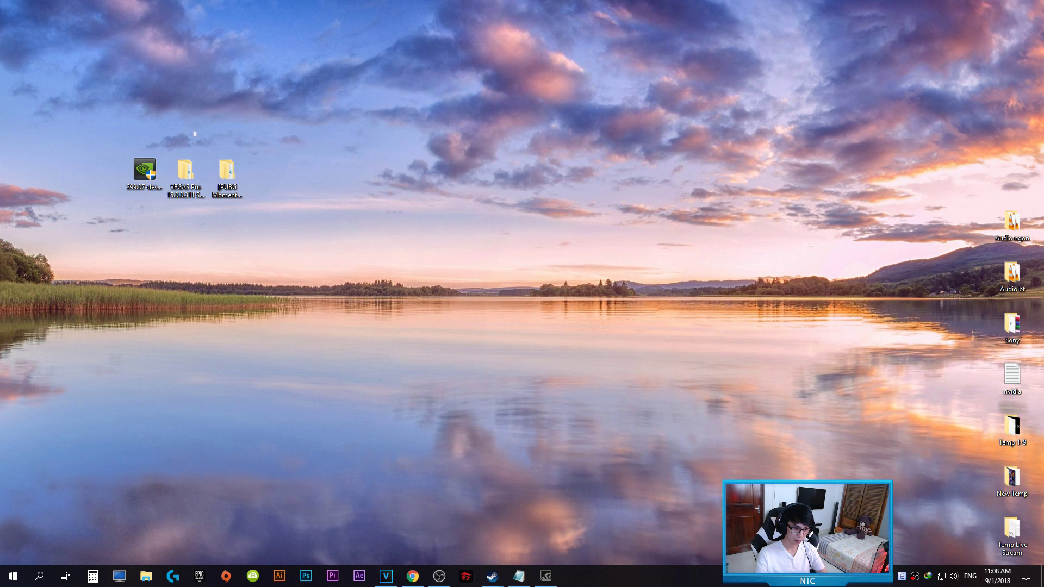
- Switch to VEGAS Pro, preview the gameplay clips at several points on the timeline and minimize the program
click(385, 576)
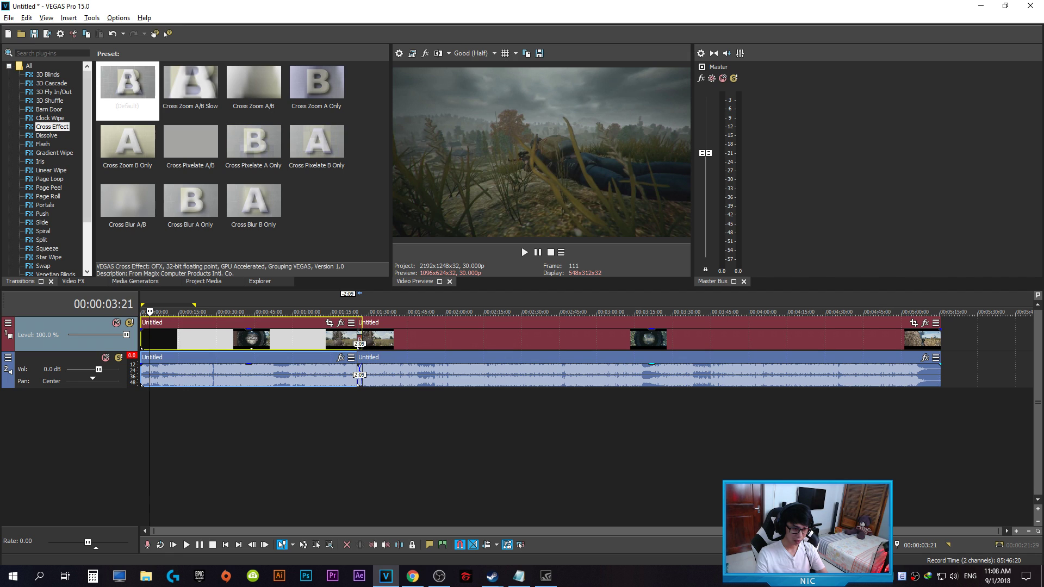
click(210, 337)
click(158, 337)
click(233, 337)
click(497, 372)
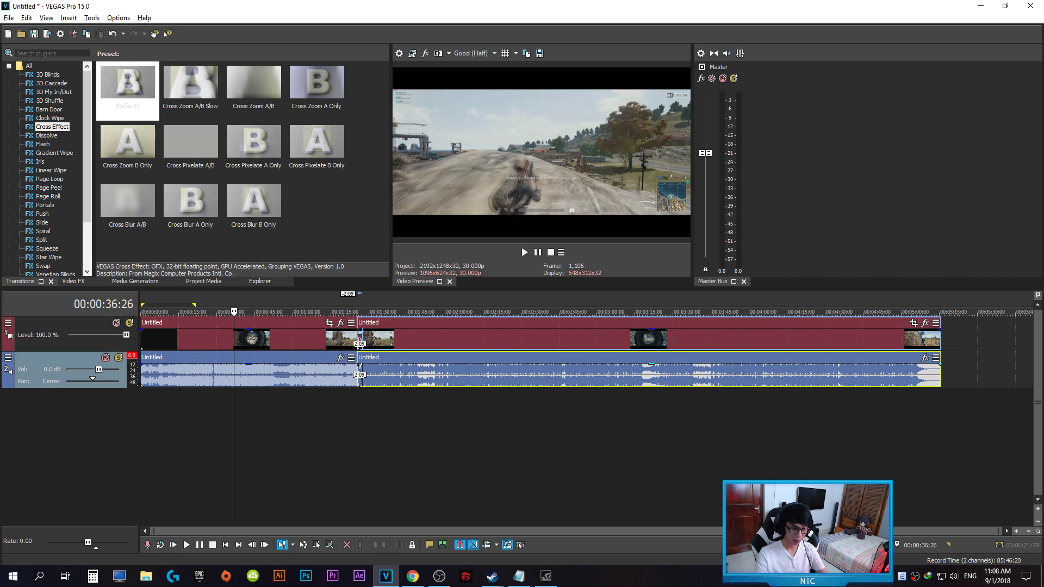
click(188, 337)
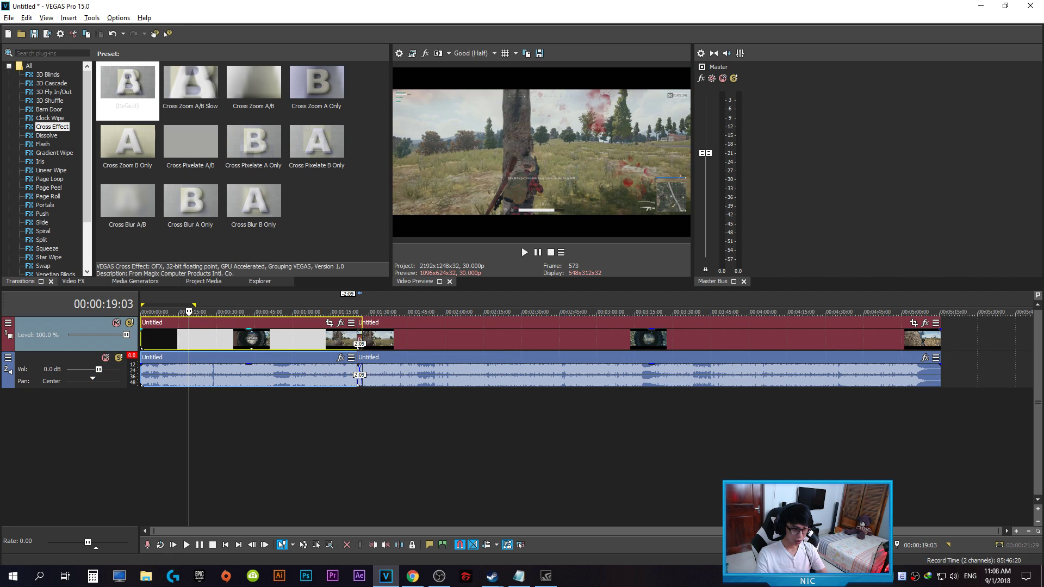
click(289, 337)
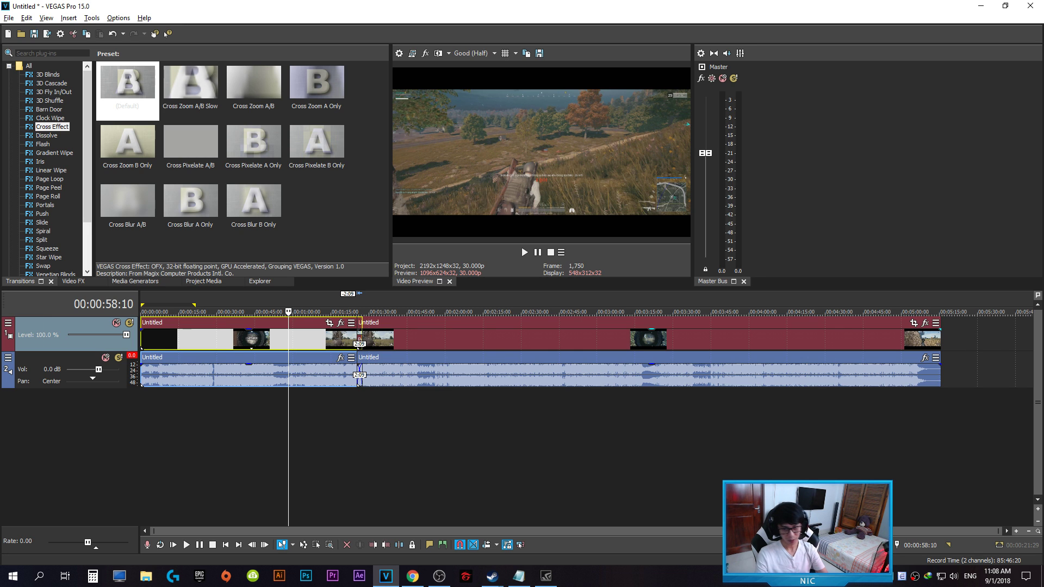
click(981, 6)
right_click(385, 279)
click(403, 310)
right_click(415, 234)
click(435, 266)
right_click(426, 257)
click(440, 290)
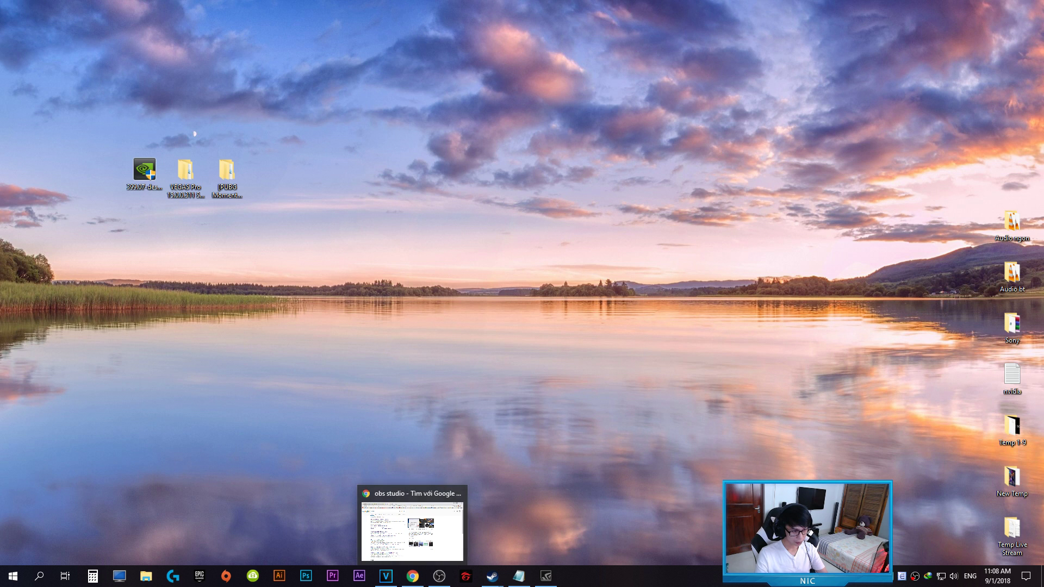
- Launch the NVIDIA 399.07 driver installer from the desktop and start extracting its files
click(144, 171)
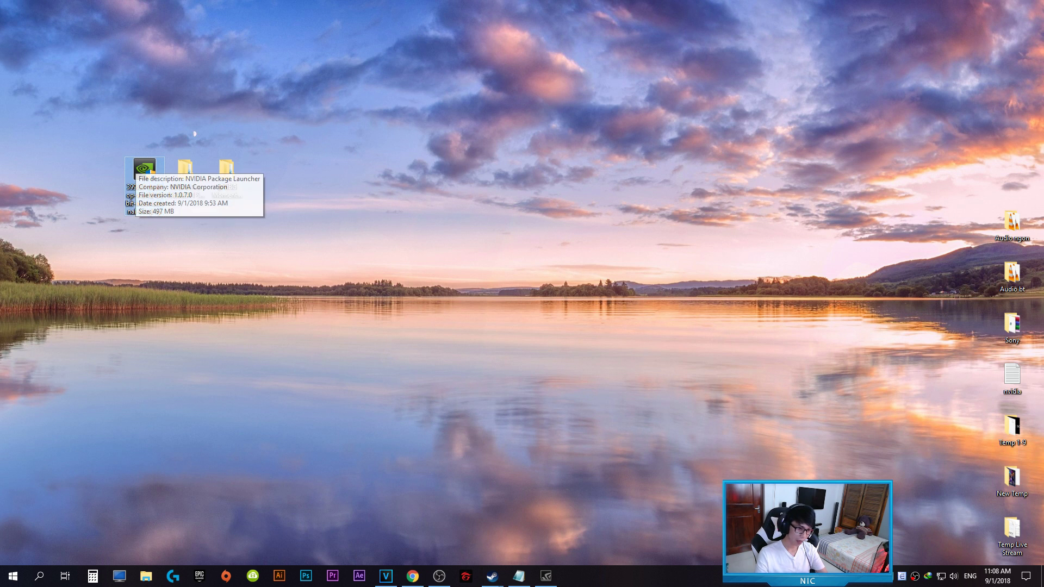
key(Return)
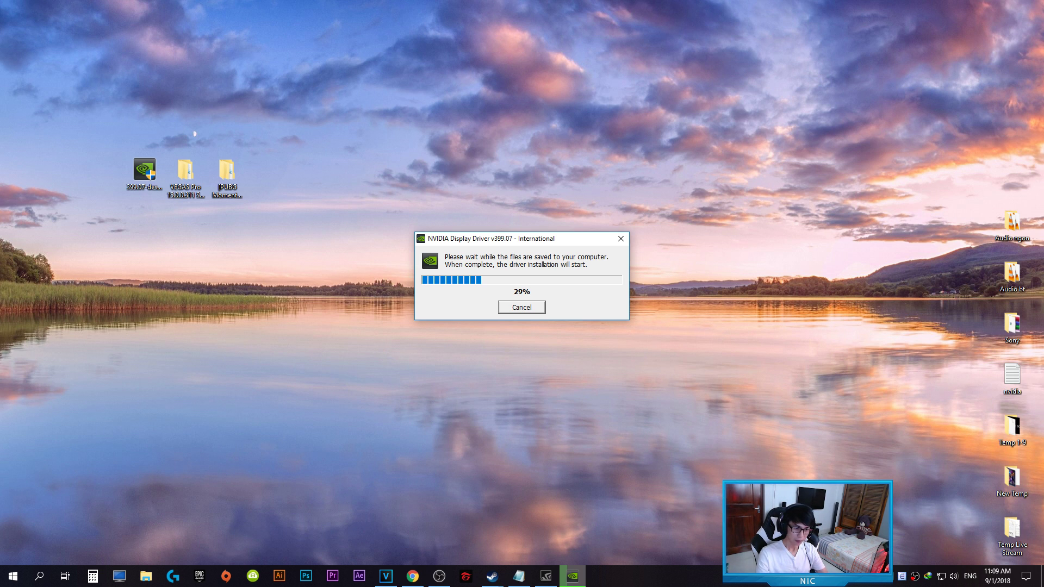
right_click(497, 211)
click(516, 244)
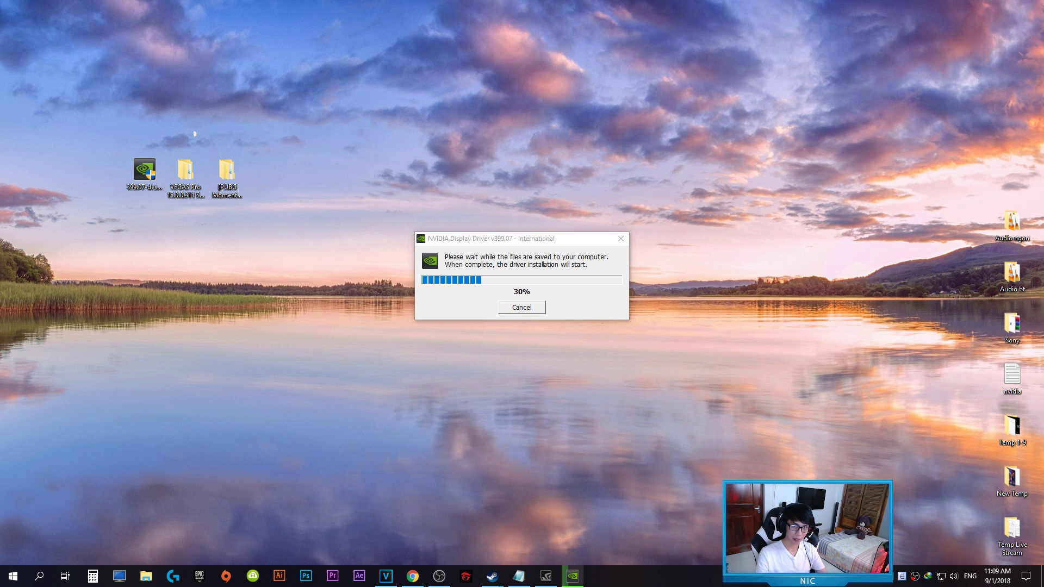
right_click(530, 203)
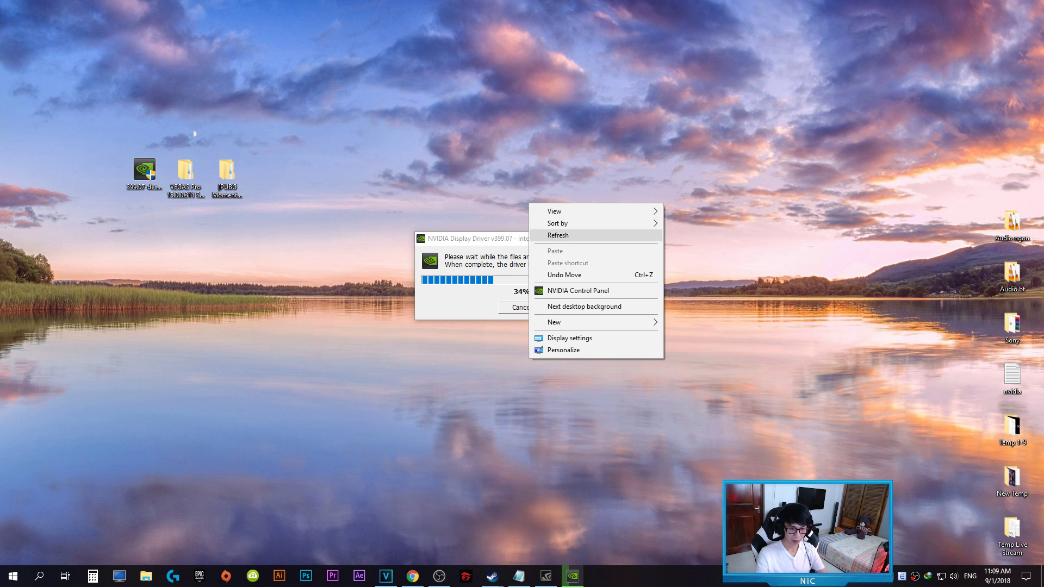
key(Escape)
right_click(539, 206)
key(Escape)
right_click(539, 198)
click(560, 230)
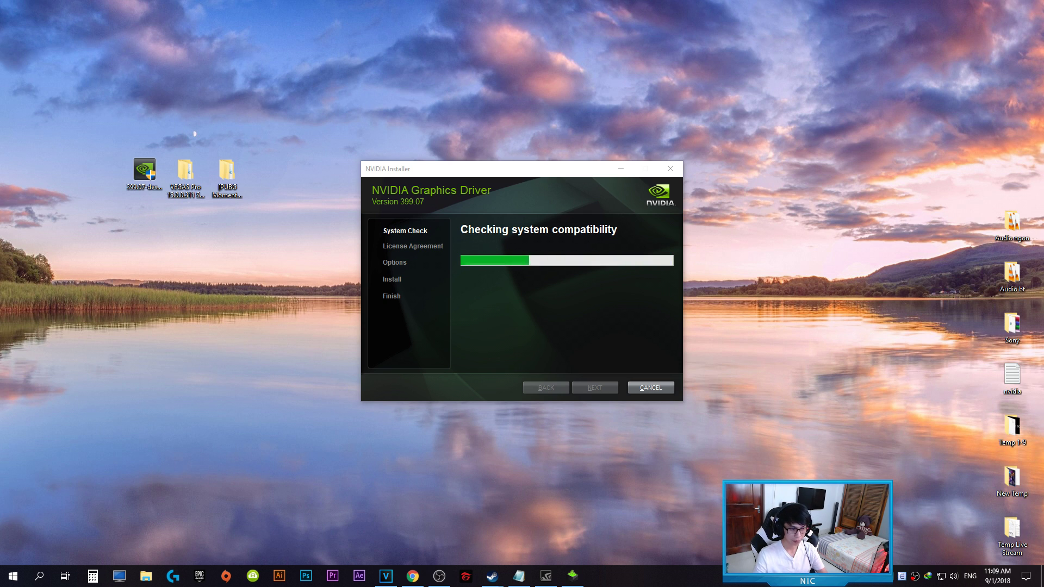
right_click(353, 151)
click(382, 184)
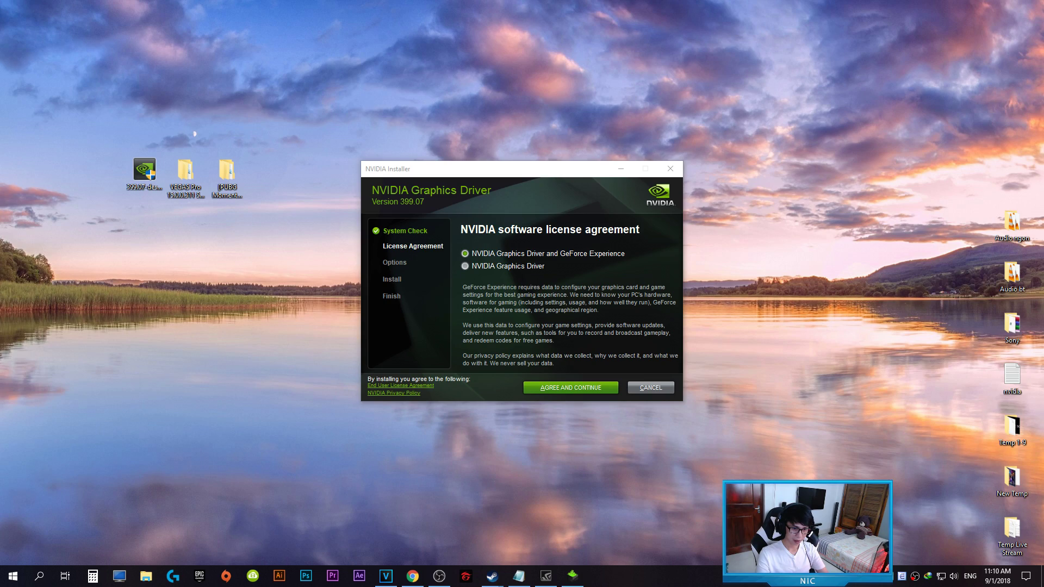
- Switch to GeForce Experience, show its in-game overlay with the recording and broadcasting options, and close the overlay
click(546, 576)
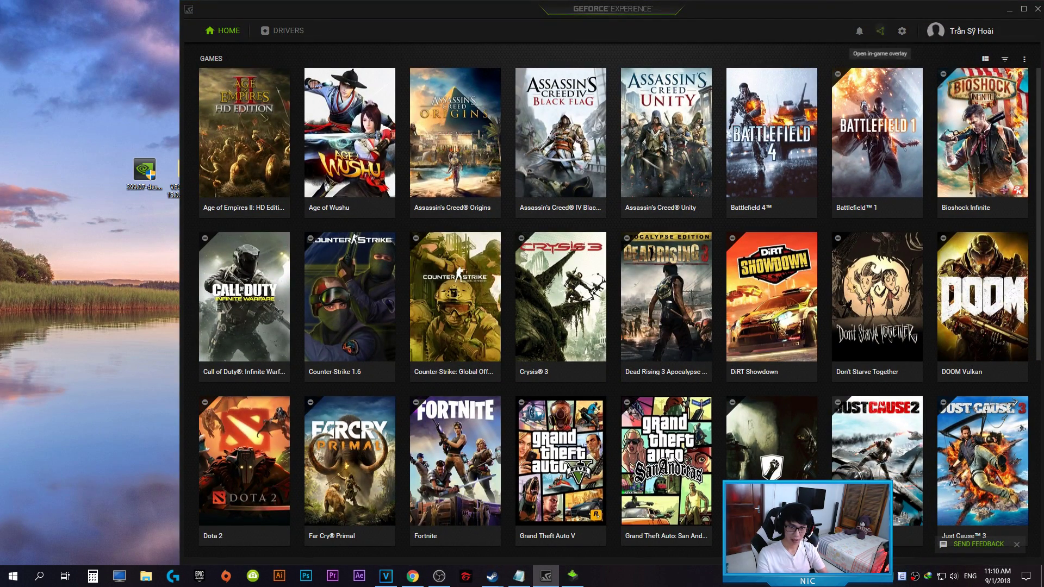
click(880, 31)
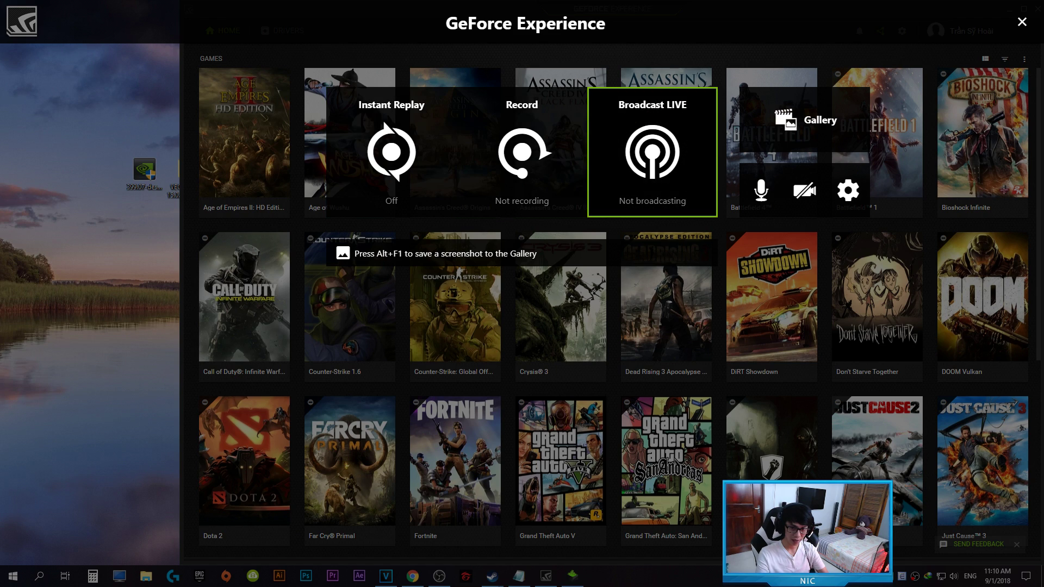
click(1022, 22)
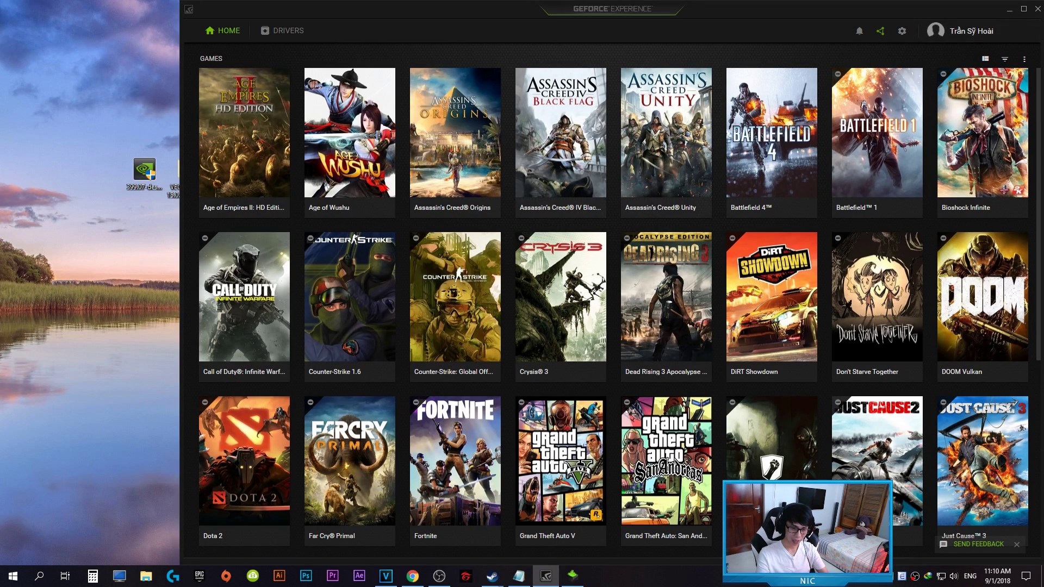
- Accept the license agreement in the NVIDIA installer and start the Express (Recommended) installation of driver 399.07
click(1009, 9)
click(570, 388)
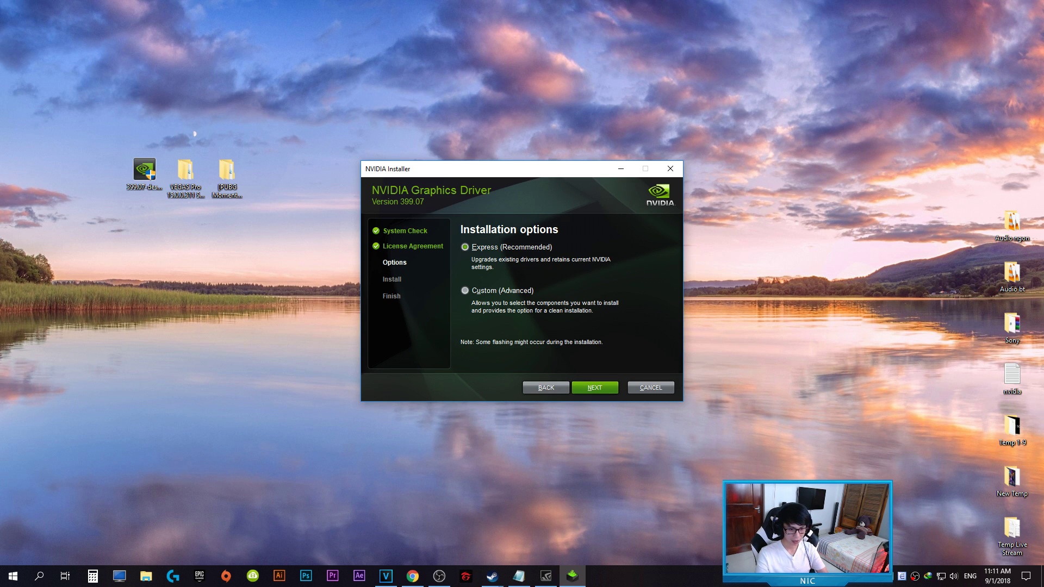
key(Return)
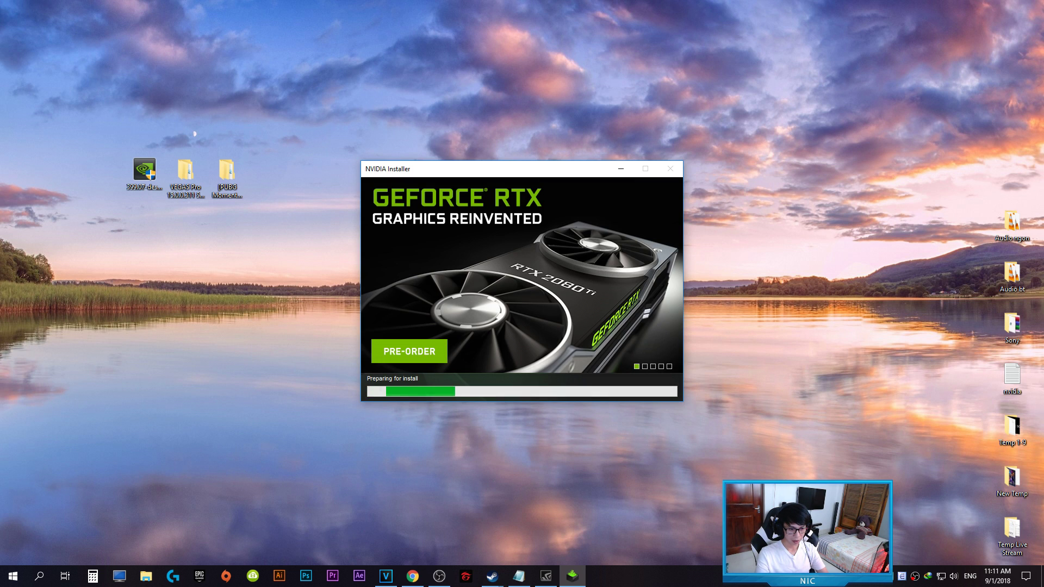
- End the NVIDIA GeForce Experience and NVIDIA Install Application tasks in Task Manager, close it and refresh the desktop
right_click(718, 577)
click(753, 535)
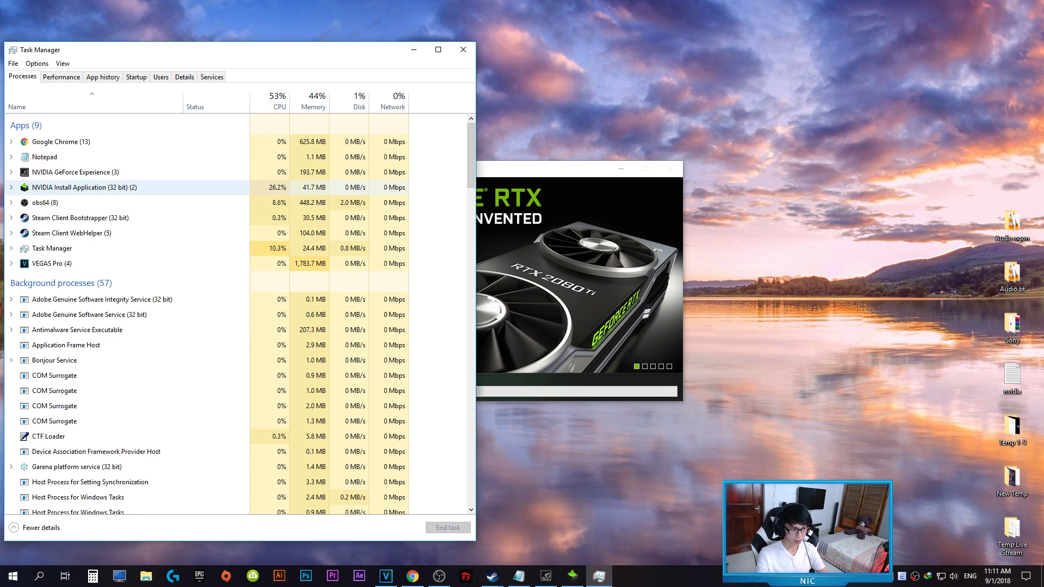
click(75, 172)
click(448, 527)
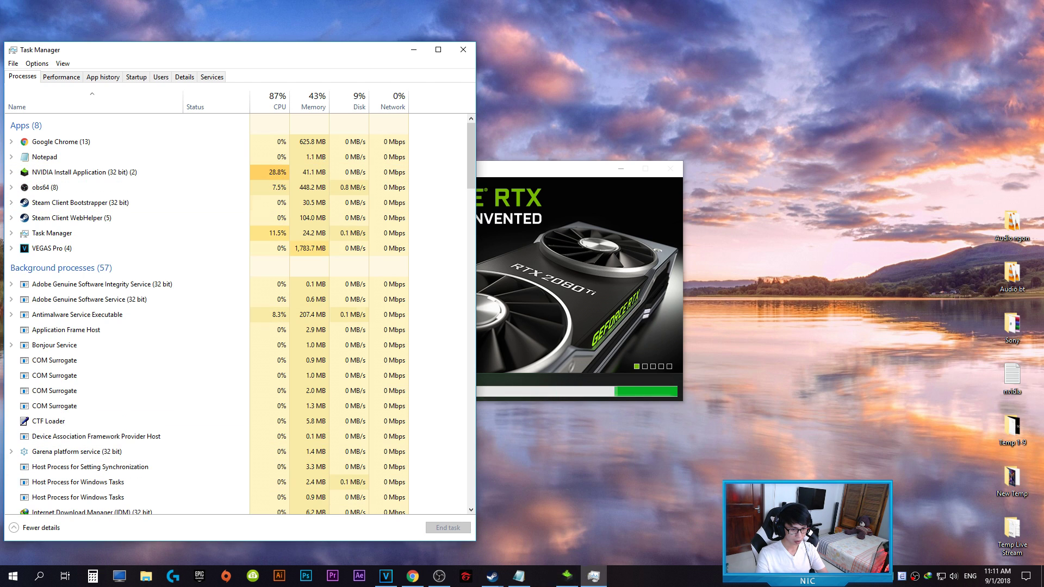
click(448, 528)
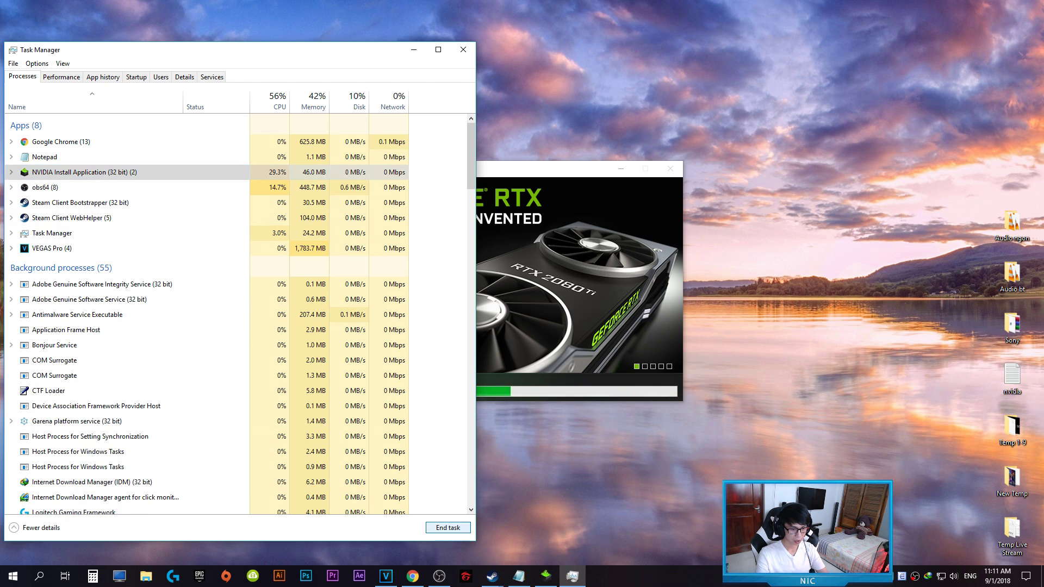
click(413, 50)
right_click(478, 210)
click(506, 241)
click(545, 576)
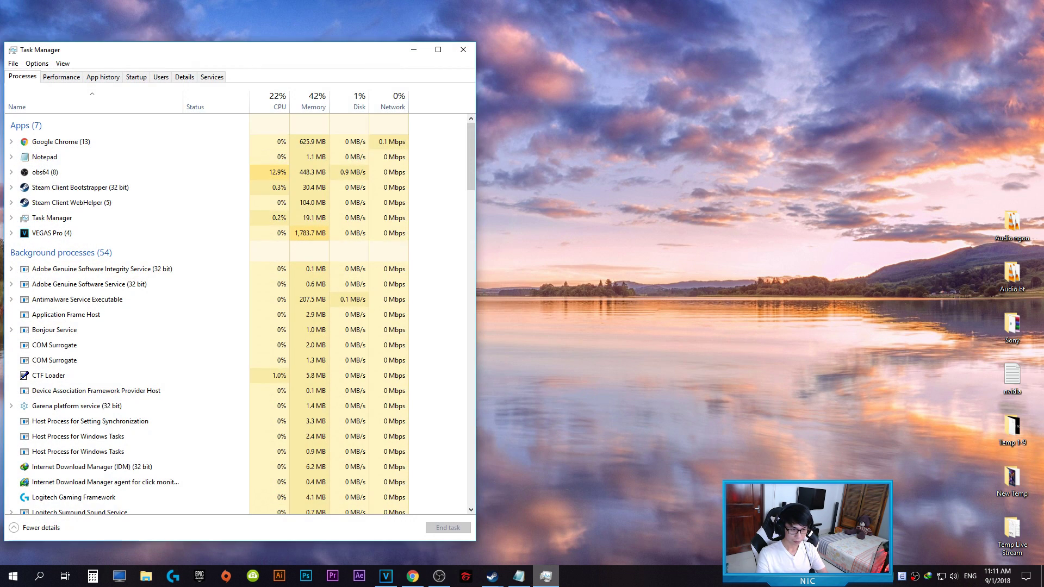
click(468, 50)
right_click(530, 181)
click(559, 212)
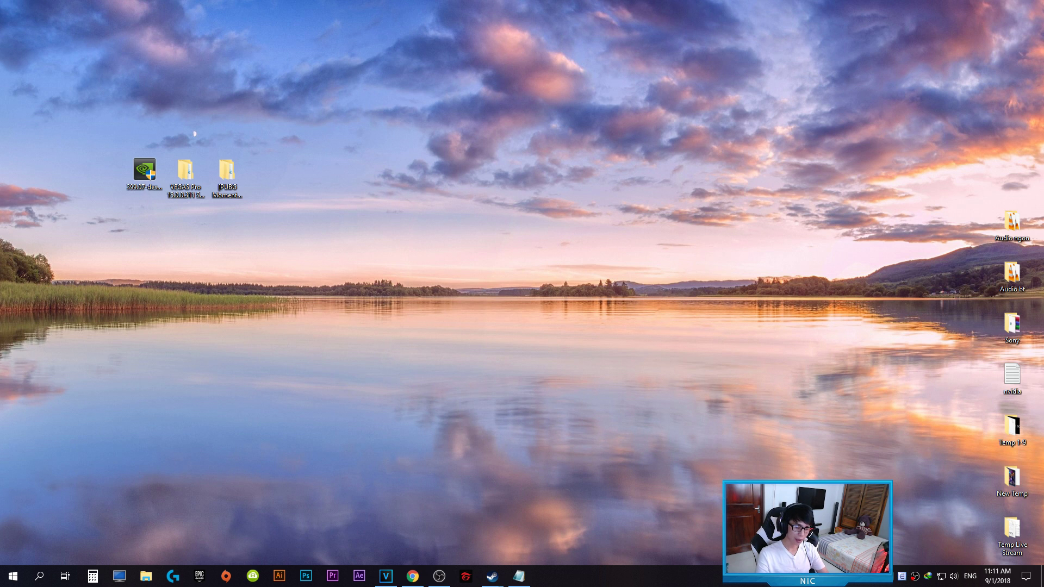
- Relaunch GeForce Experience by searching for "nvi", bring up its window and enlarge it vertically and horizontally
key(super)
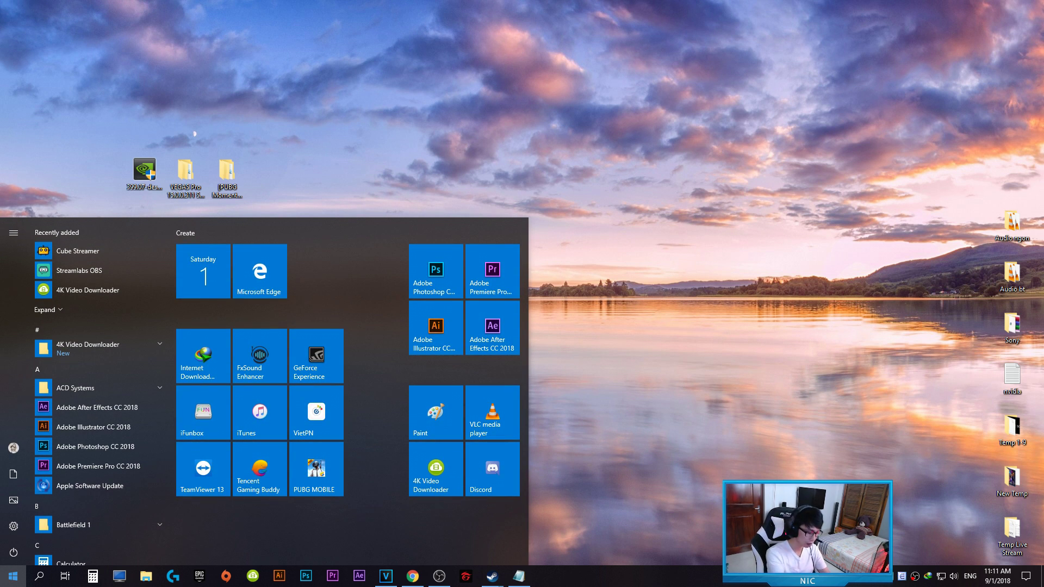
text(nvi)
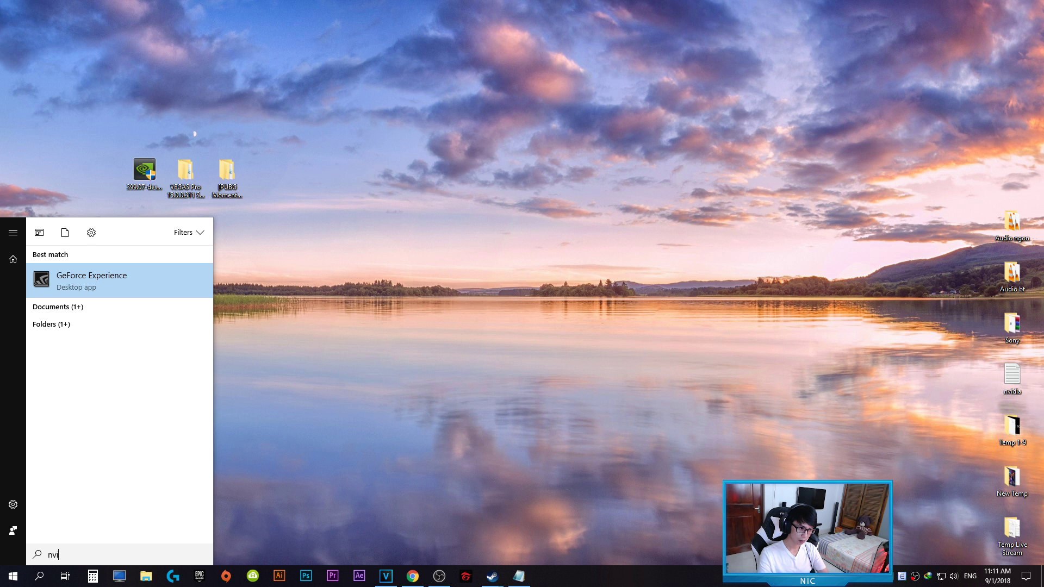
key(Escape)
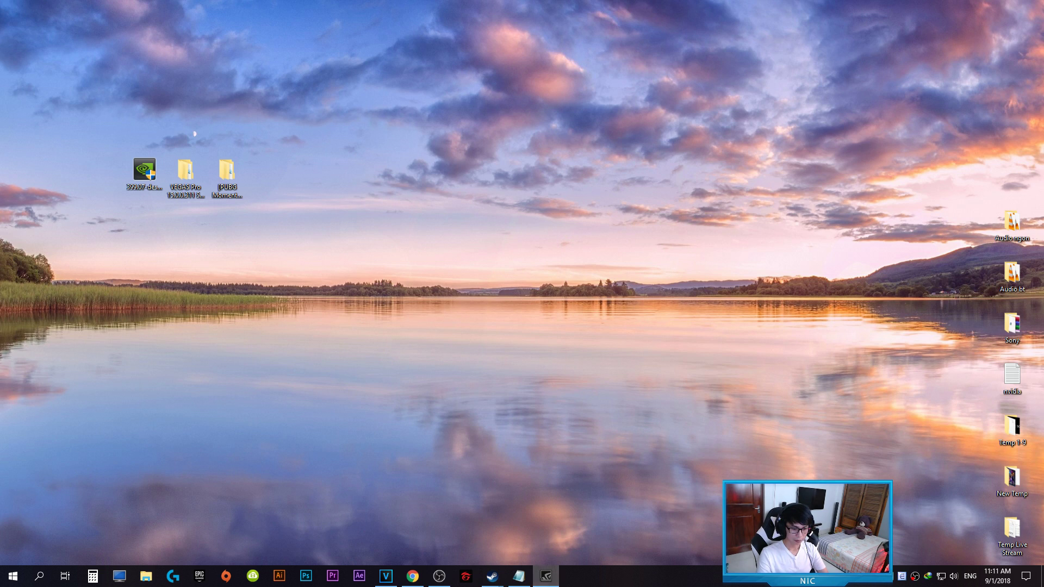
click(545, 576)
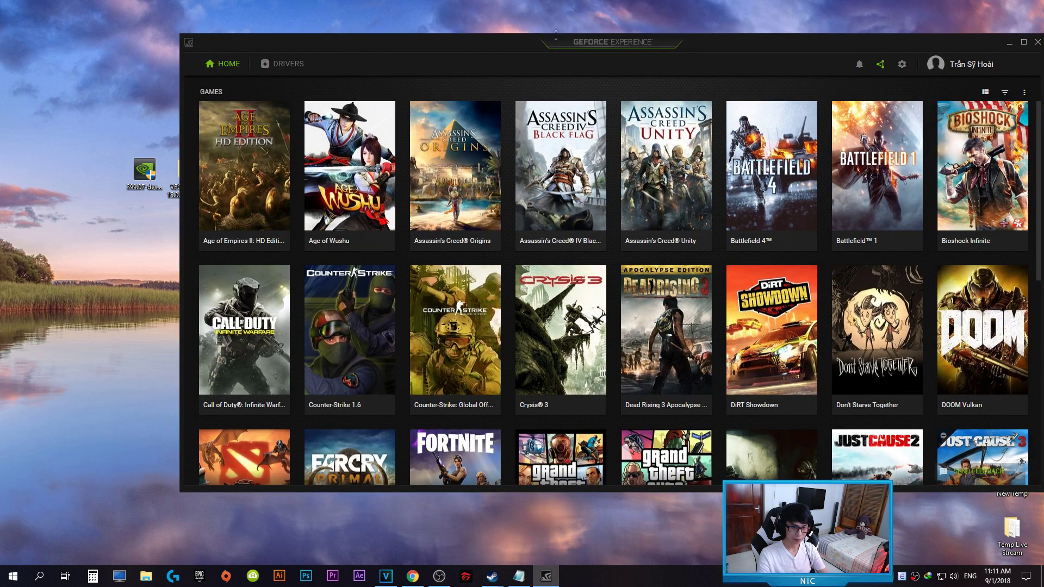
double_click(555, 34)
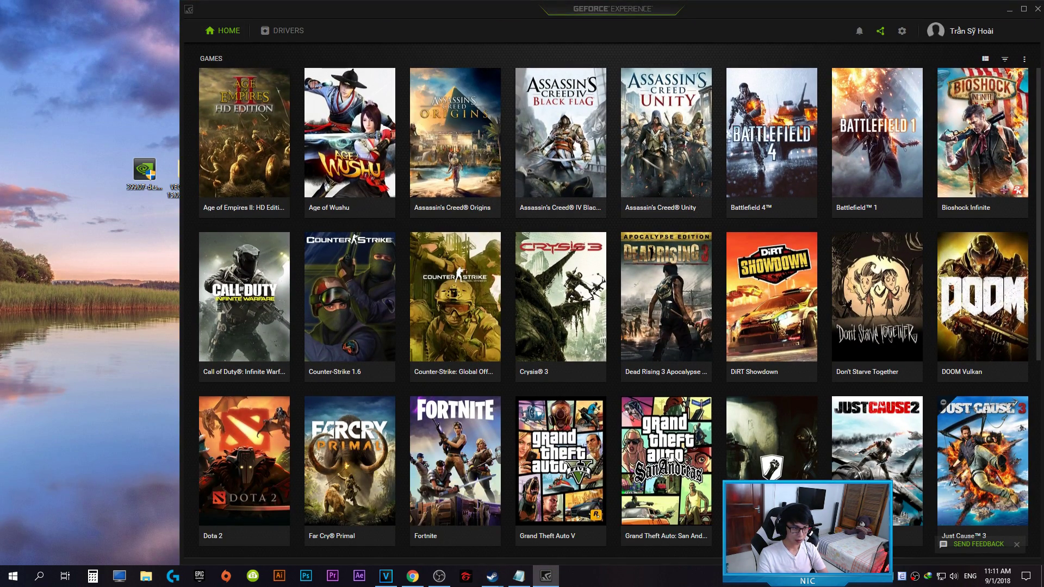
drag(180, 57, 143, 56)
- Look through the games library and show the BioShock Infinite details with its optimal in-game settings
scroll(593, 304, down, 5)
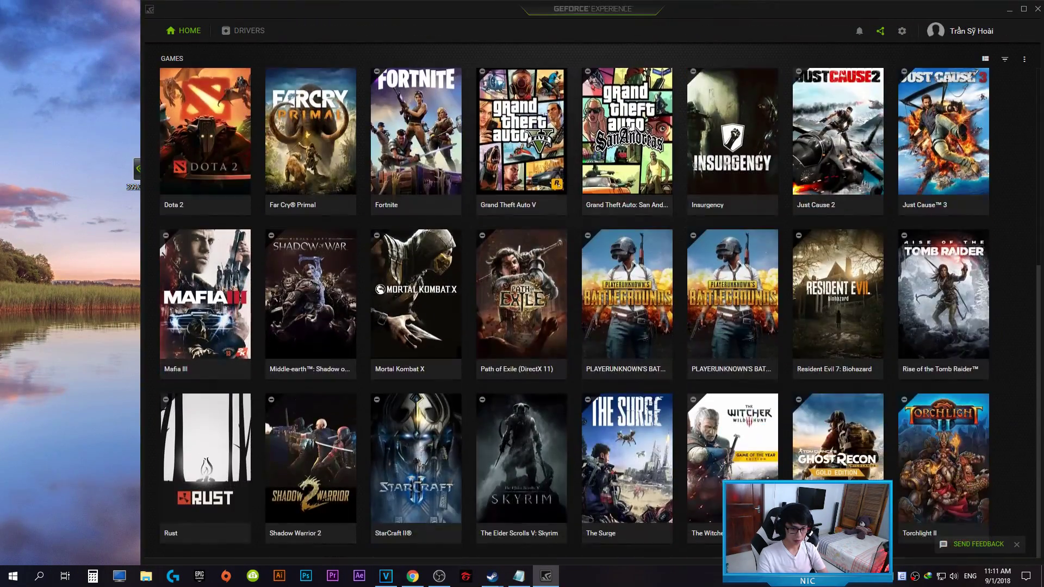
scroll(626, 313, up, 5)
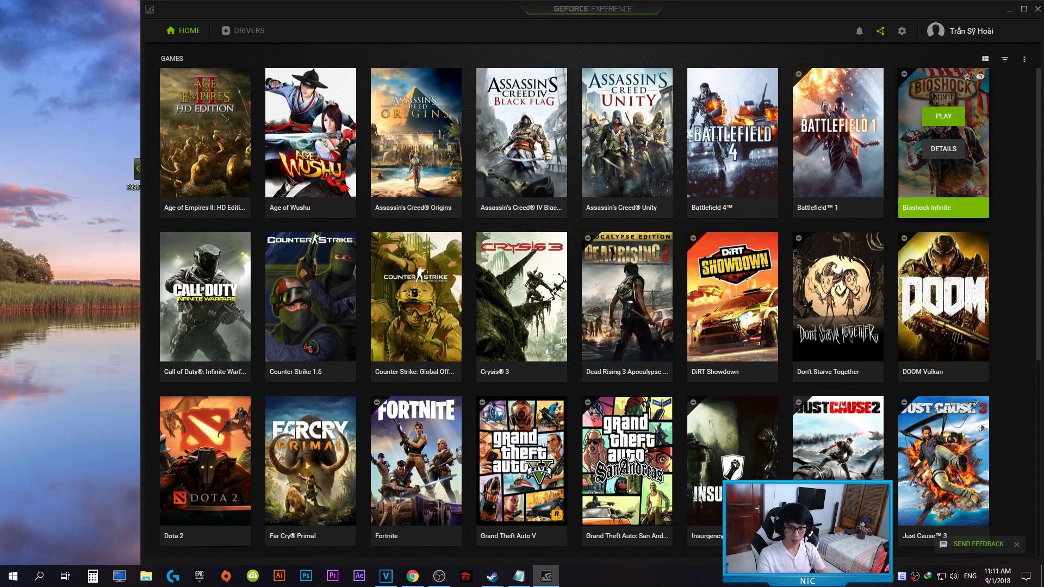
click(926, 145)
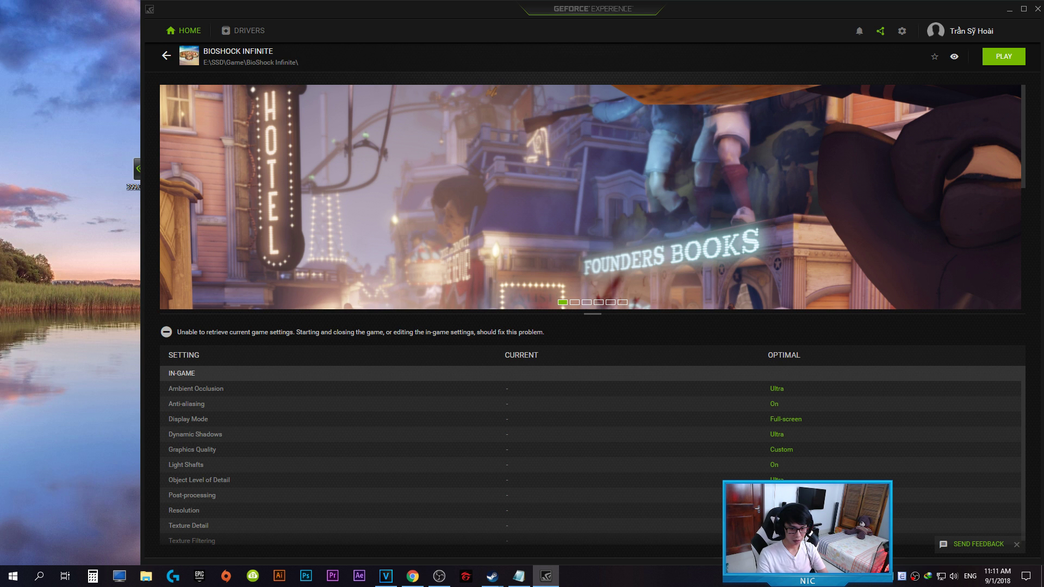
scroll(590, 455, down, 1)
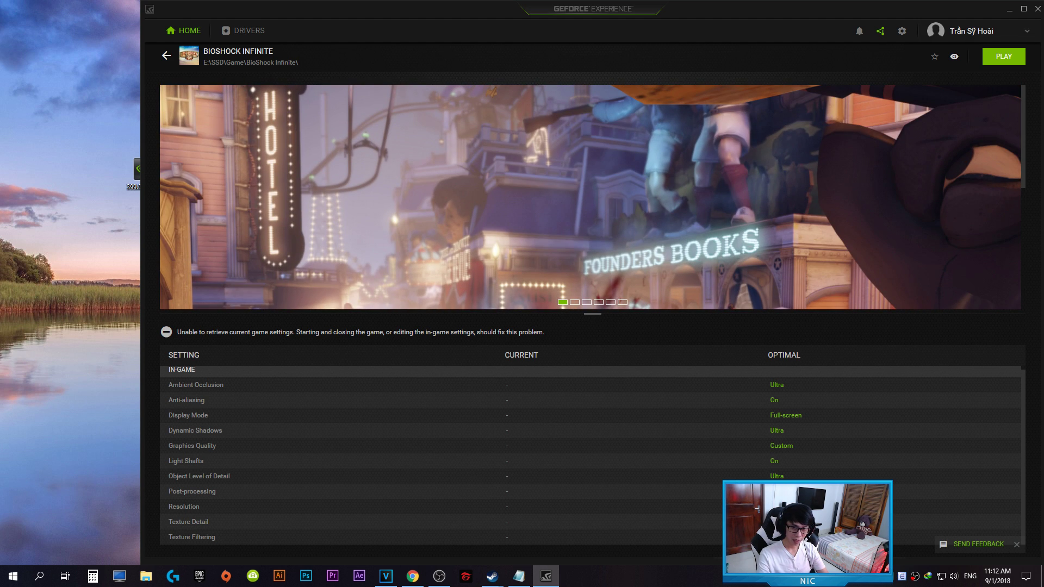
- Show the account page and the general settings page, returning to the games library once in between
click(974, 31)
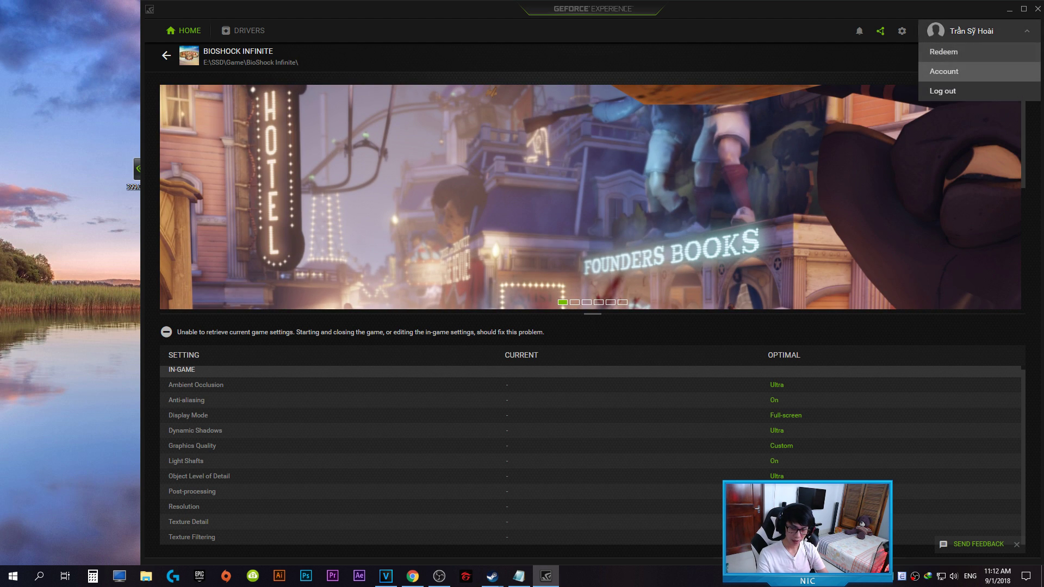
click(945, 71)
click(181, 58)
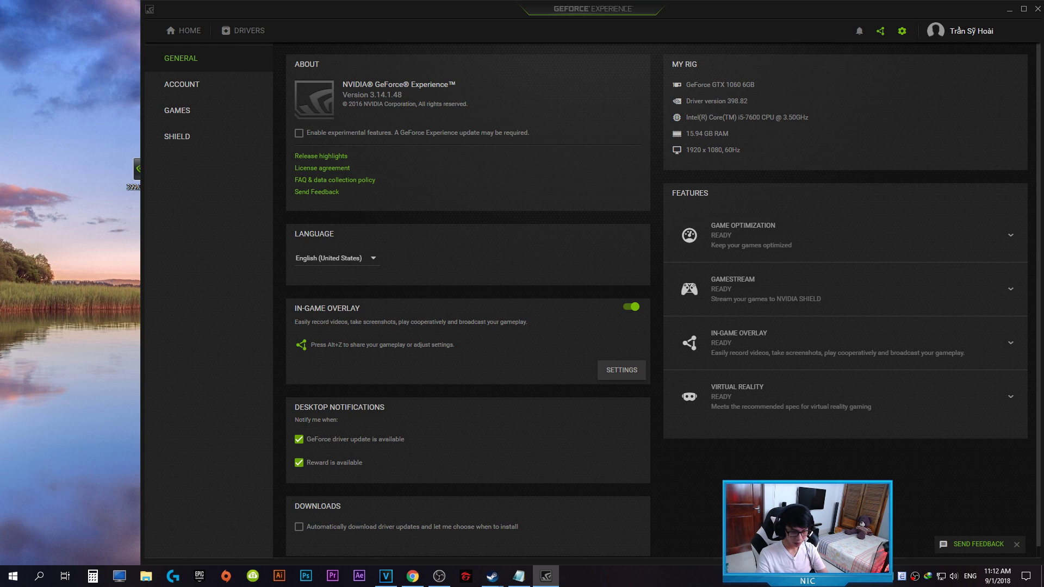
scroll(663, 300, down, 1)
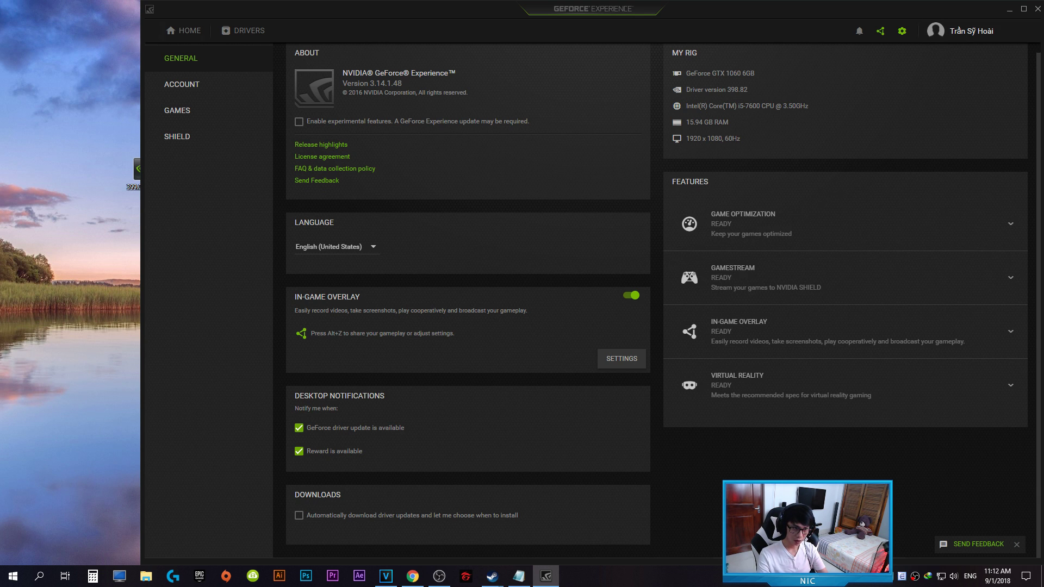
click(183, 31)
click(960, 31)
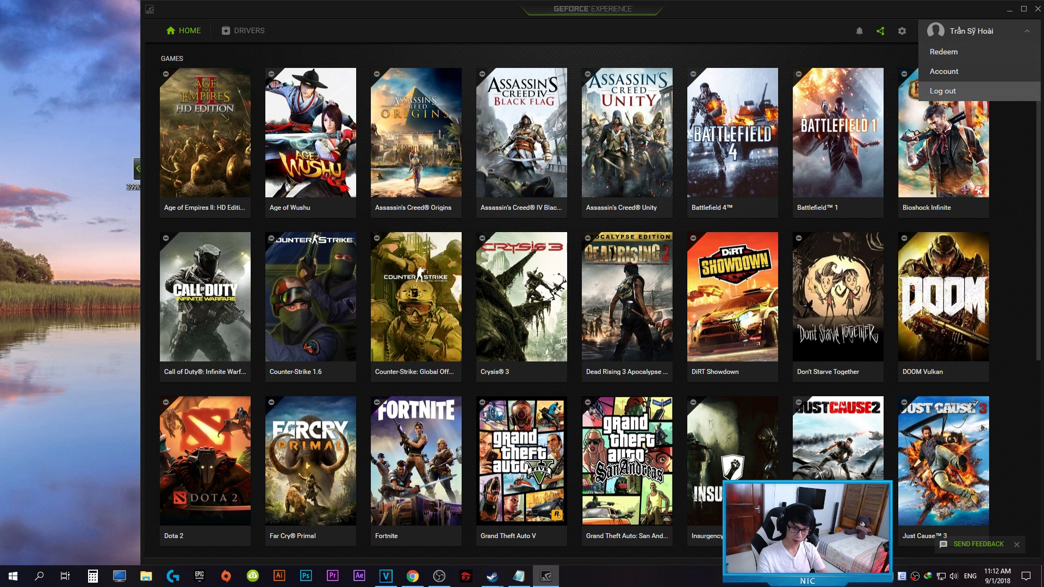
click(944, 71)
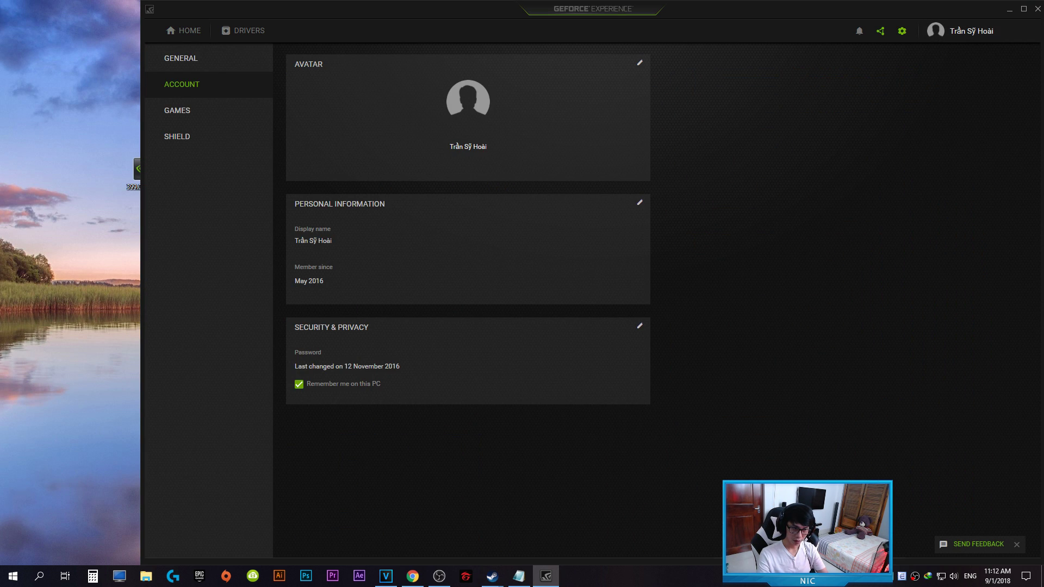
click(180, 58)
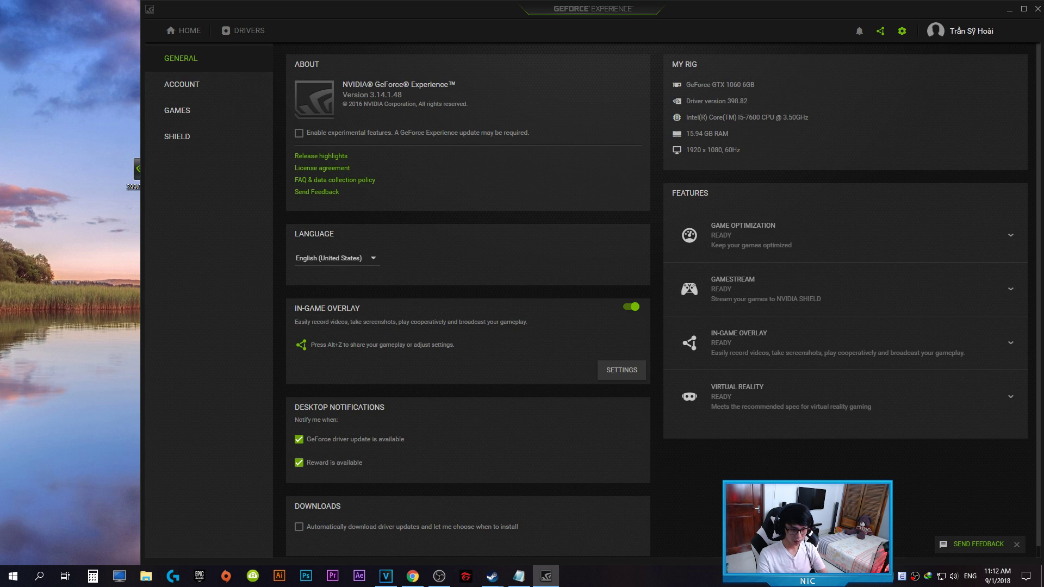
- Point out the in-game overlay switch in the general settings, open the overlay's settings and close them again
click(631, 306)
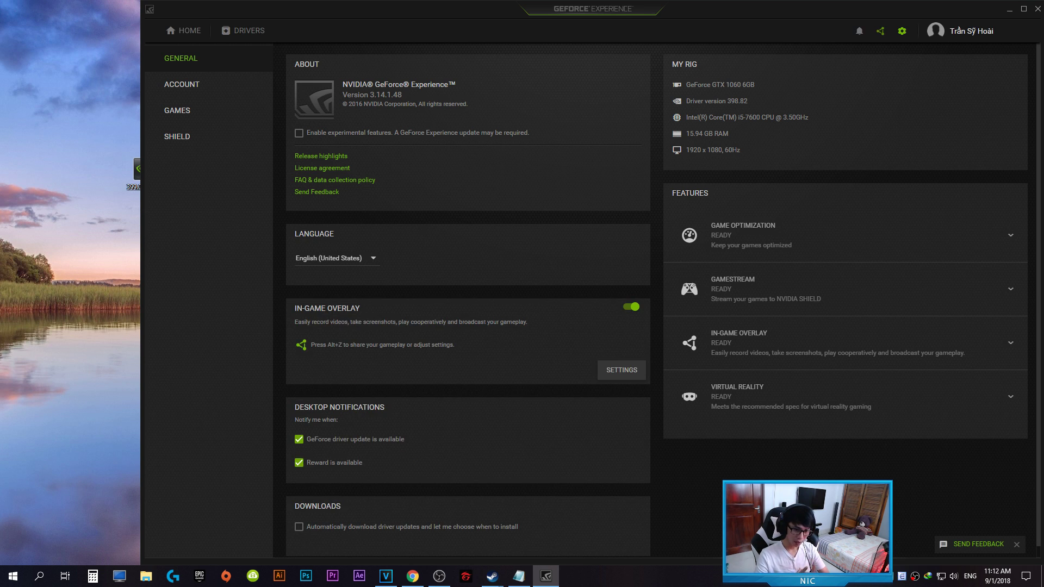
click(622, 369)
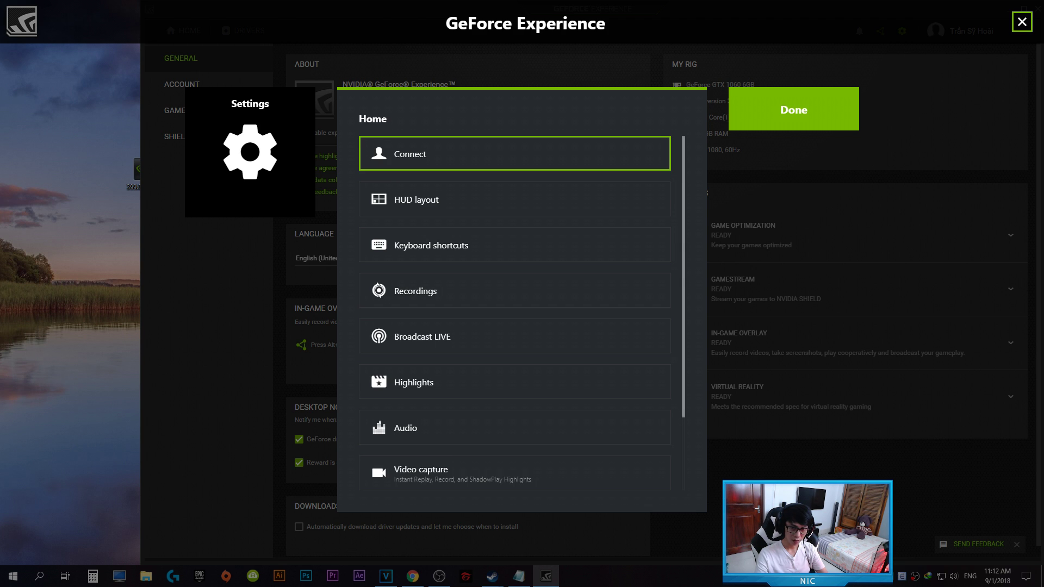
click(1022, 22)
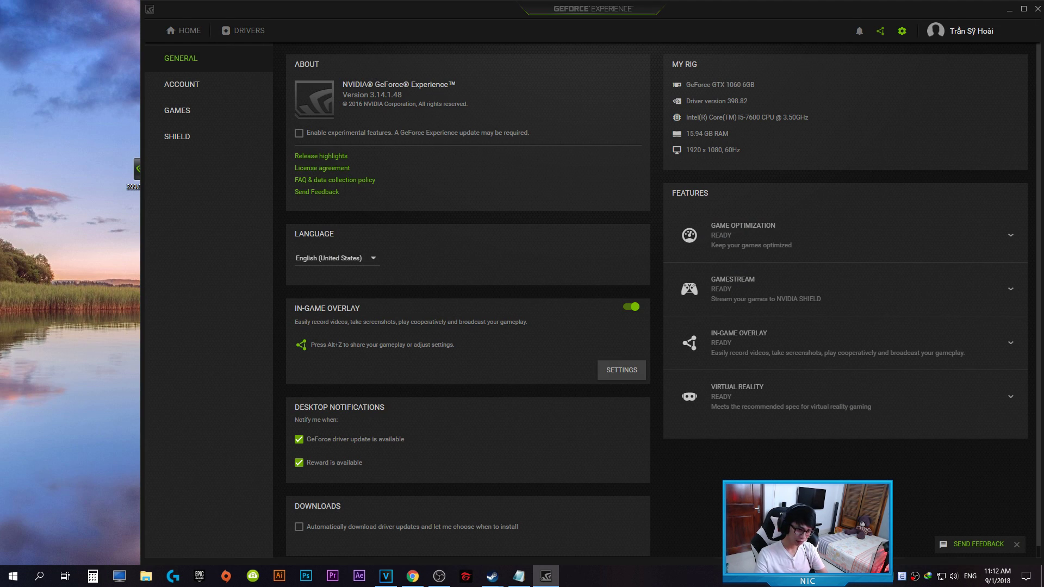
- Open the in-game overlay and step through the Instant Replay, Record and Broadcast LIVE options to the settings option
key(alt+z)
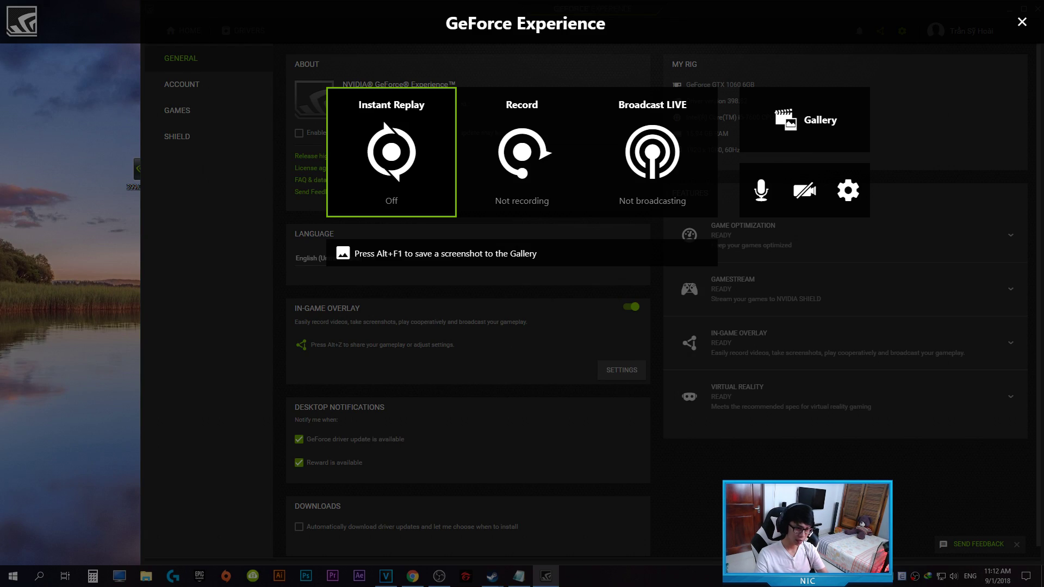
key(Right)
key(Right)
key(Left)
key(Left)
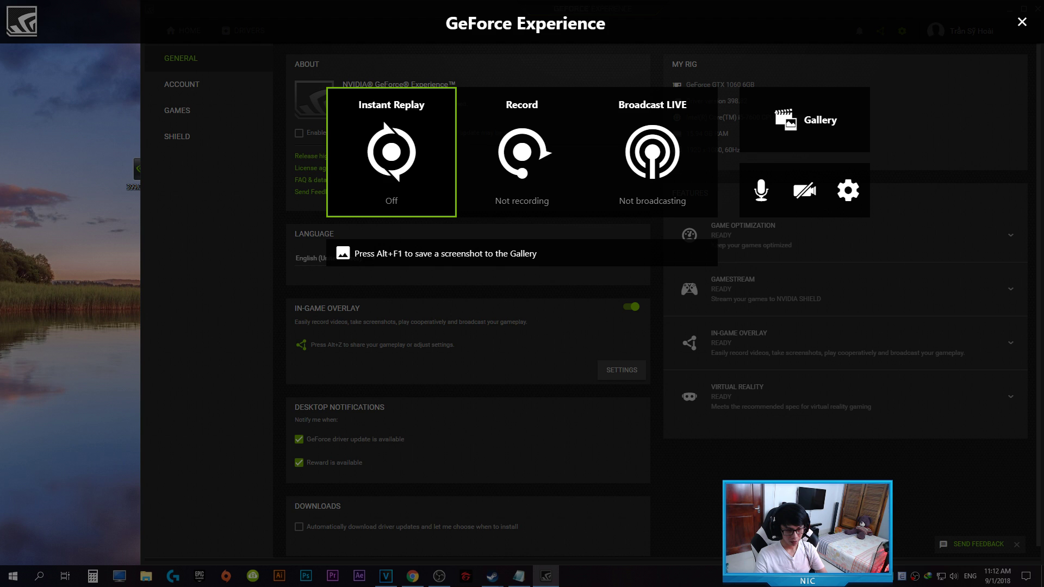
key(Right)
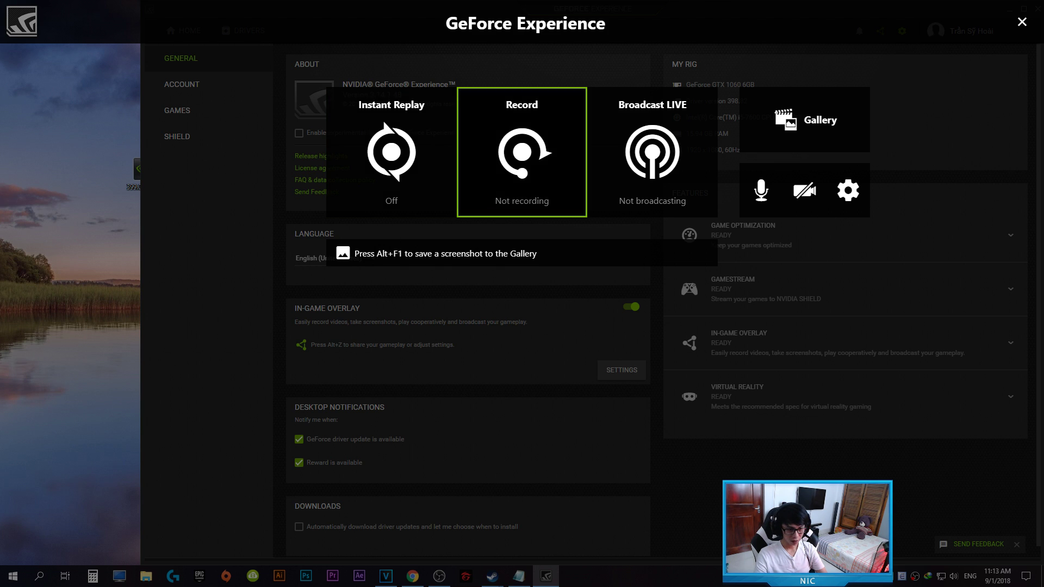
key(Right)
key(Right)
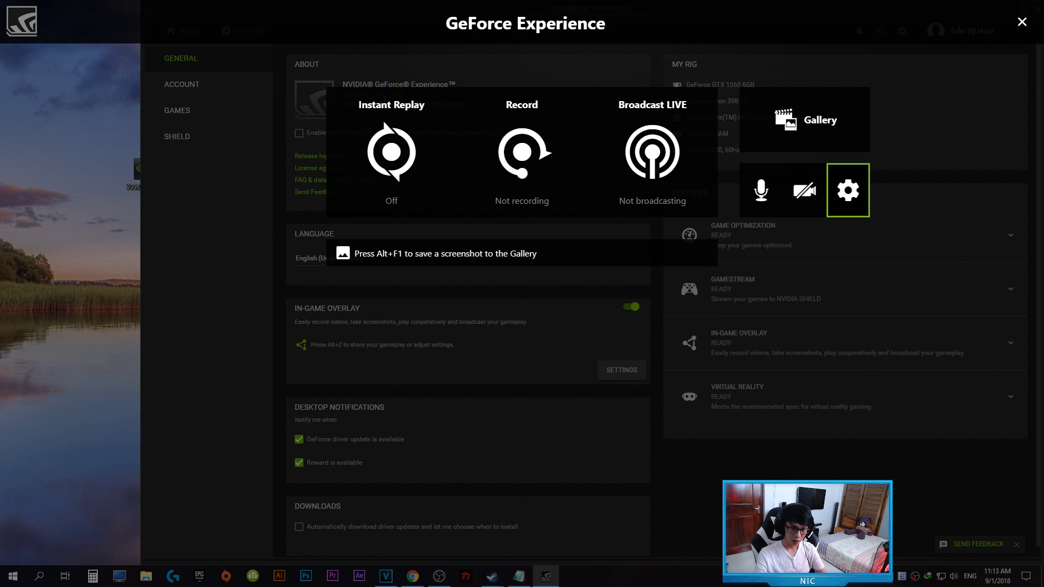
- Open the overlay settings, view the Connect page and go back to the overlay's main view
key(Return)
key(Down)
key(Up)
key(Return)
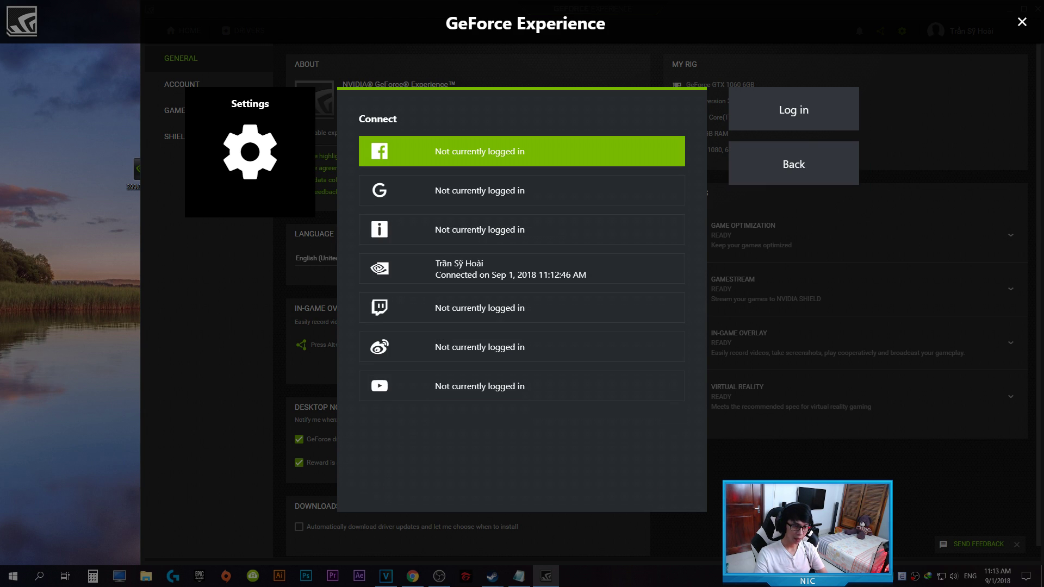
click(794, 163)
click(794, 109)
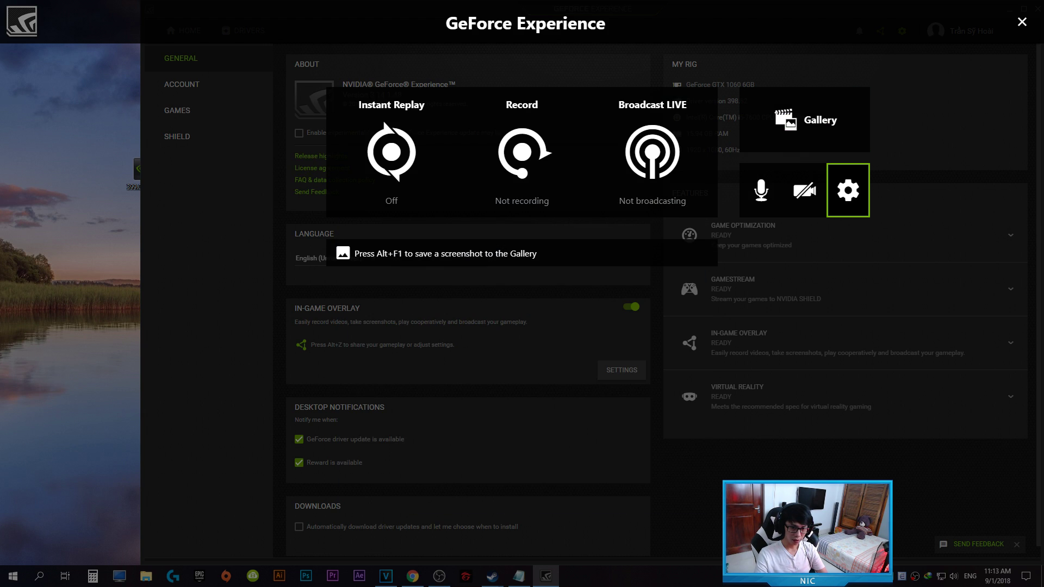
- Reopen the overlay settings, run through the list of categories and open the Connect page
key(Return)
key(Down)
key(Up)
key(Down)
key(Down)
key(Down)
key(Down)
key(Down)
key(Down)
key(Down)
key(Up)
key(Up)
key(Up)
key(Up)
key(Up)
key(Up)
key(Up)
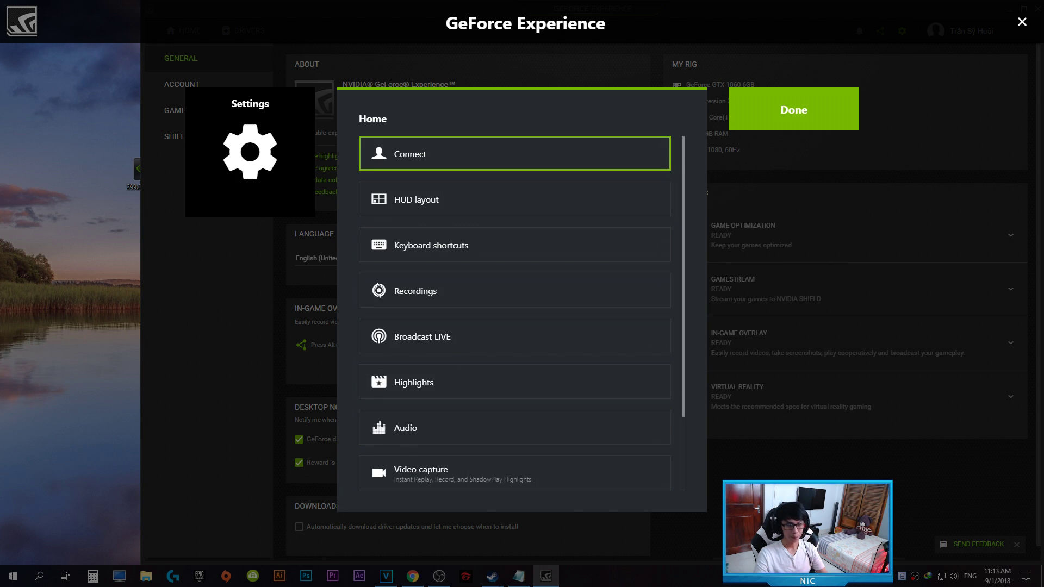
key(Return)
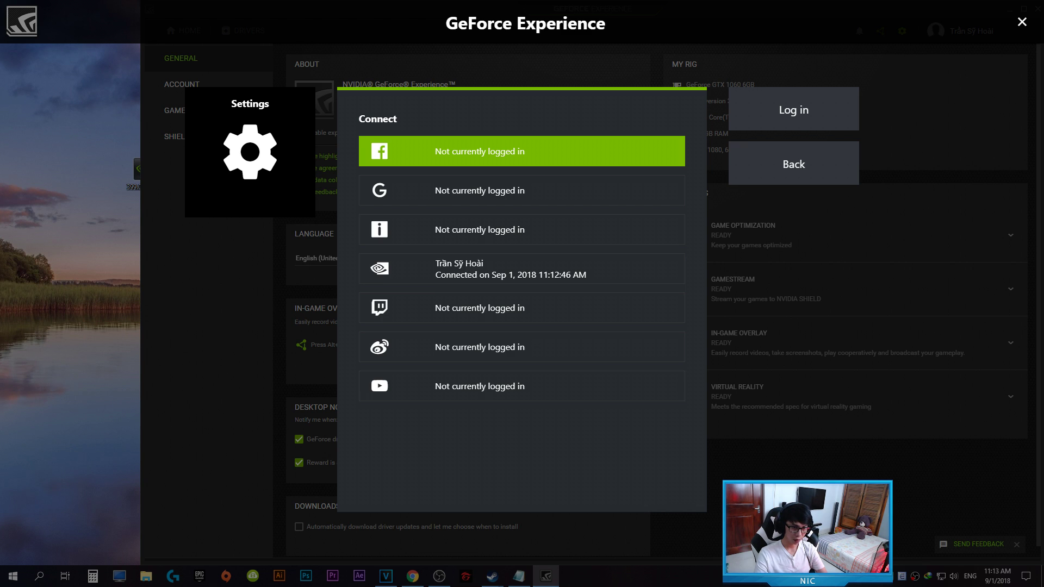
- Run through the connectable services from Facebook to YouTube and open the Facebook login form
key(Down)
key(Down)
key(Down)
key(Down)
key(Down)
key(Down)
key(Up)
key(Up)
key(Down)
key(Up)
key(Up)
key(Up)
key(Down)
key(Down)
key(Up)
key(Up)
key(Up)
key(Up)
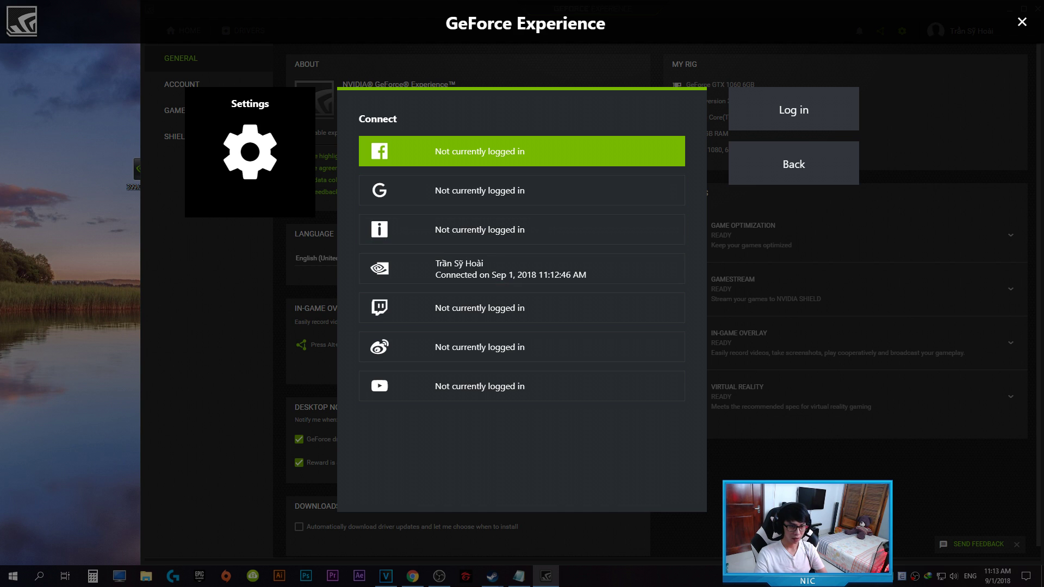
key(Return)
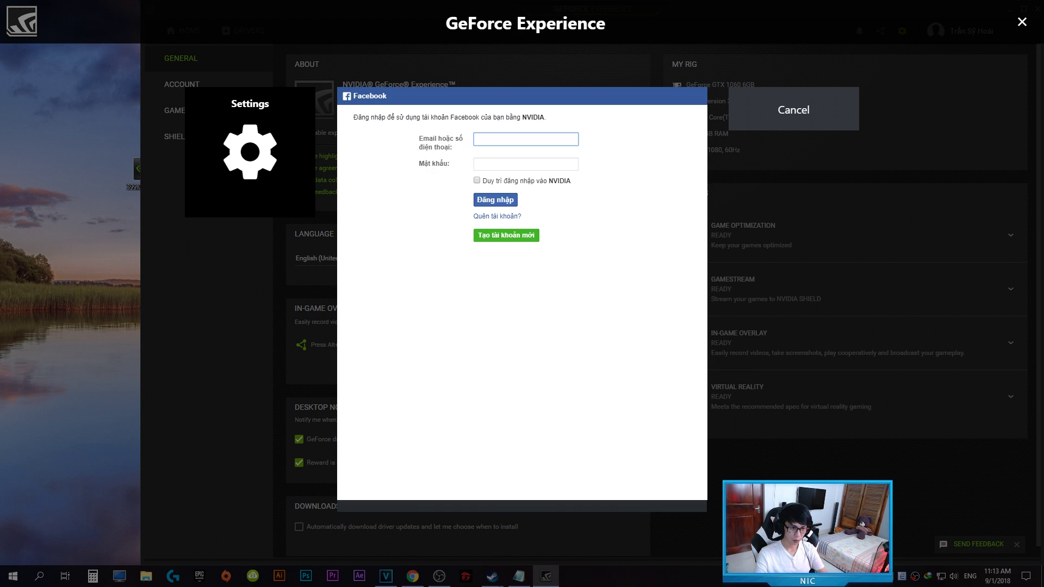
- Cancel the Facebook login, view the YouTube sign-in form, and return to the overlay's settings list
click(794, 109)
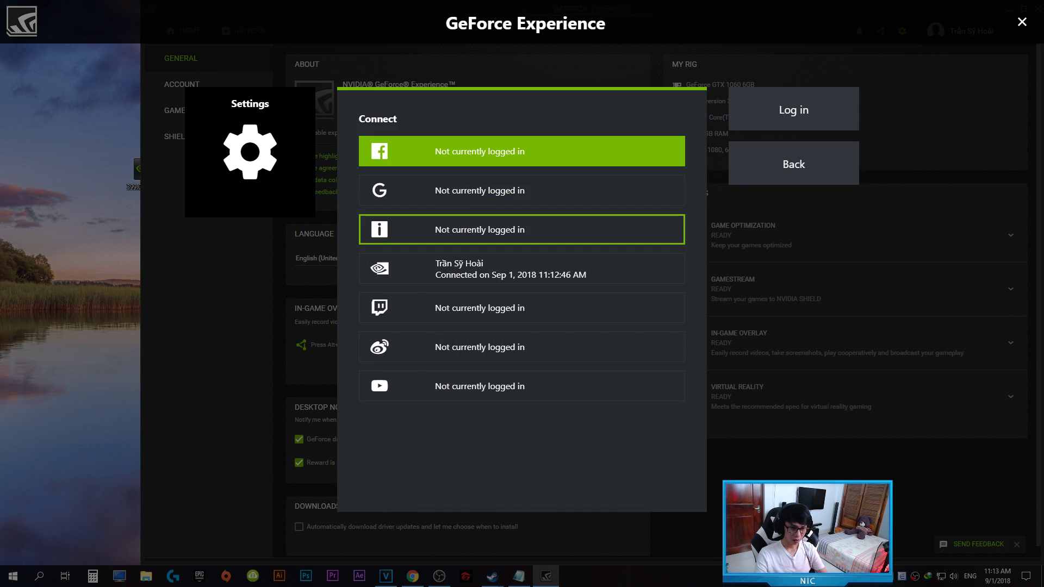
click(521, 385)
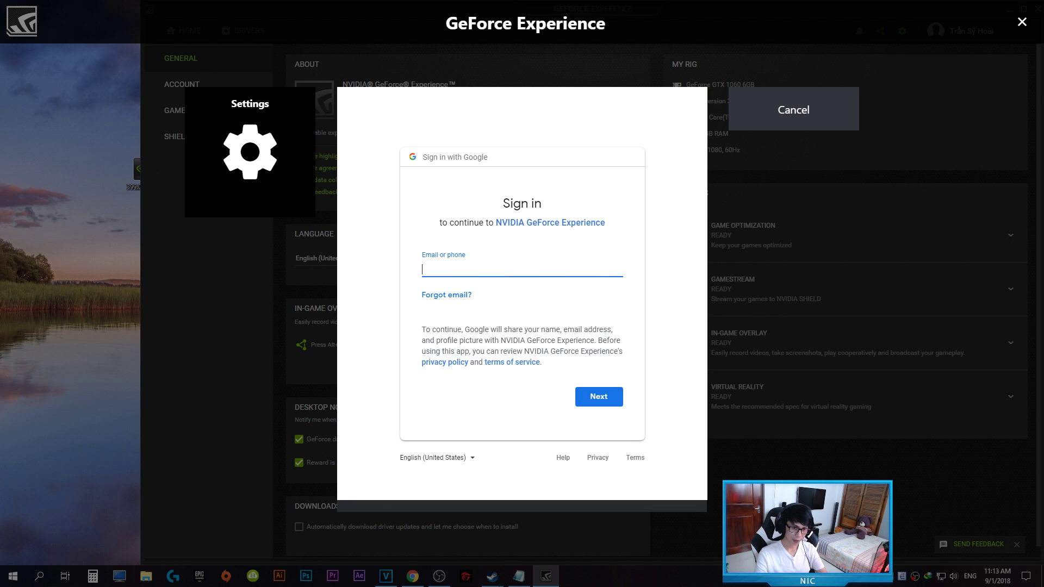
key(Escape)
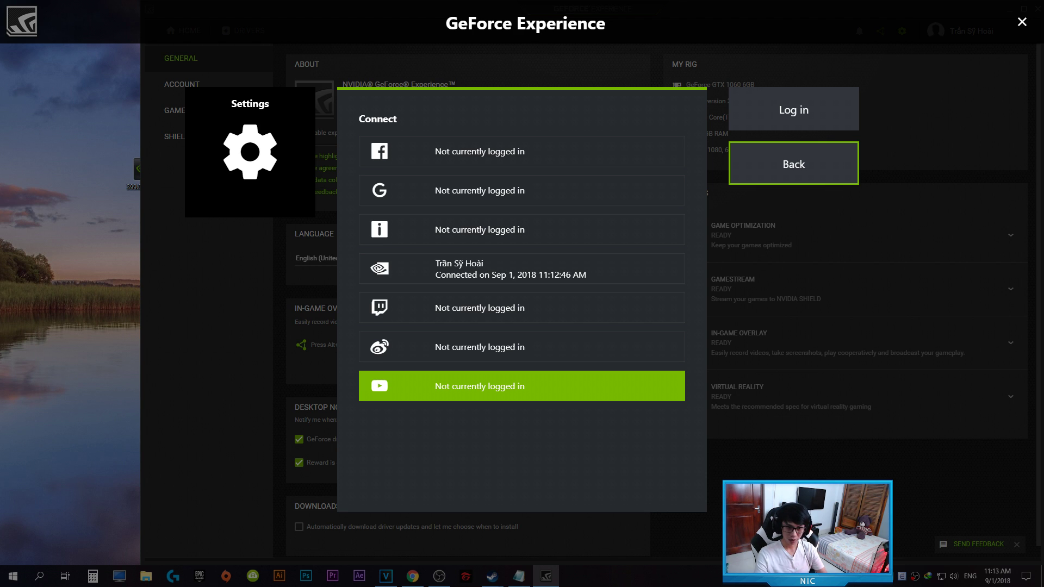
click(793, 164)
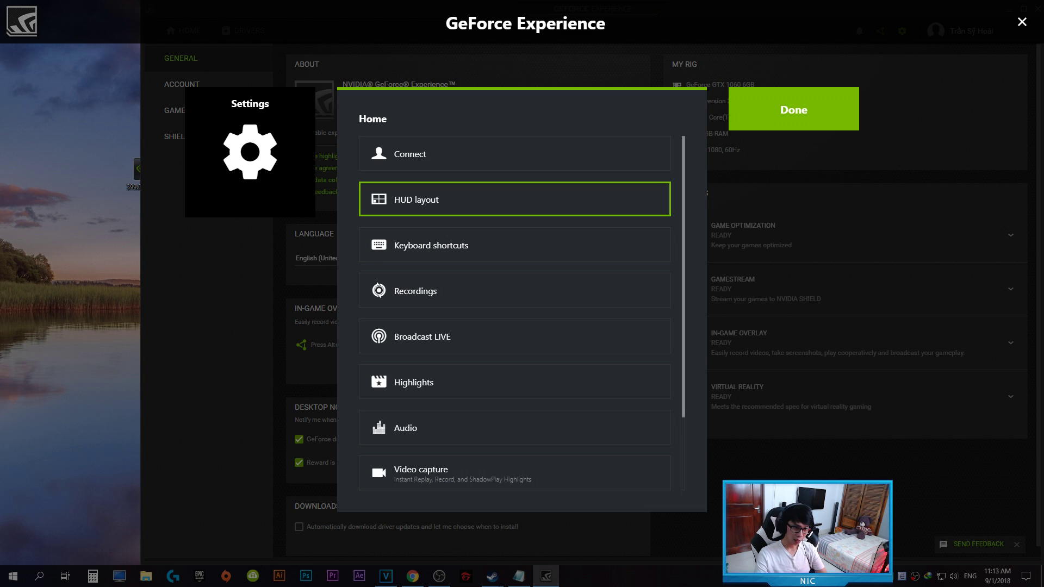
- Open the HUD layout settings, try the camera in the lower-right corner of the display, and switch it back off
key(Return)
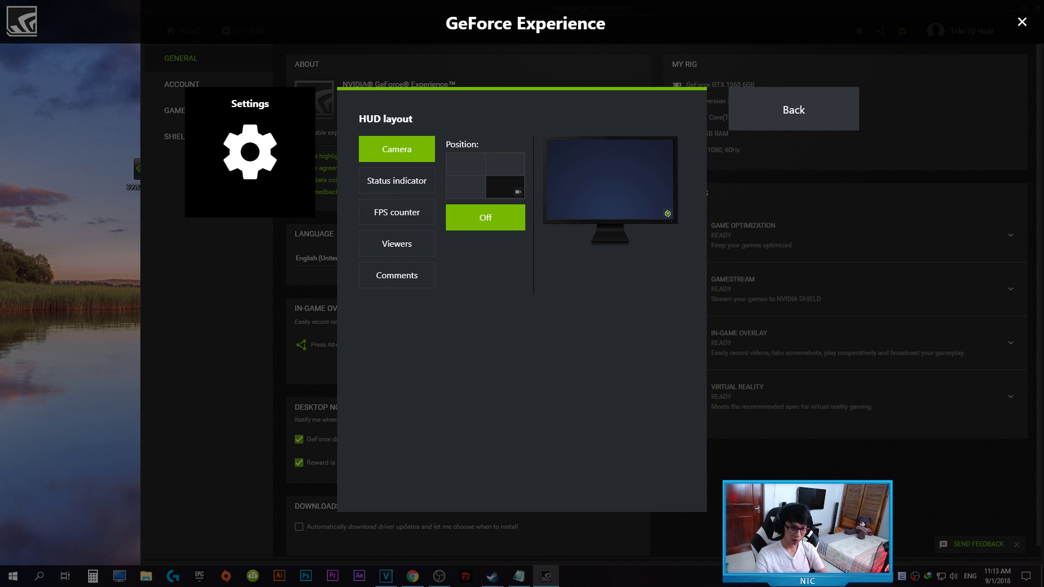
click(504, 186)
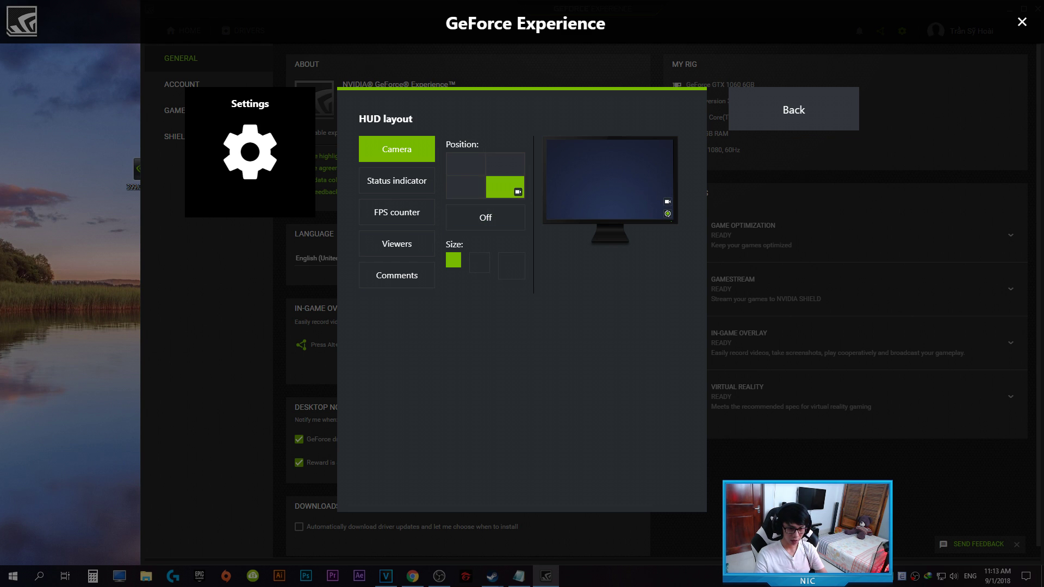
click(486, 217)
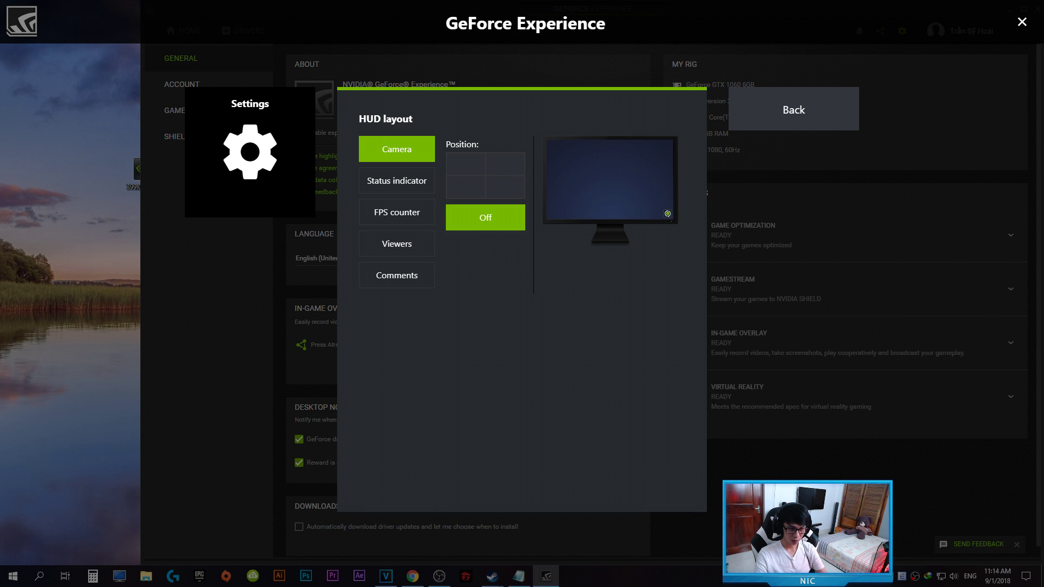
- View the FPS counter and Camera options of the HUD layout and return to the settings list
click(396, 212)
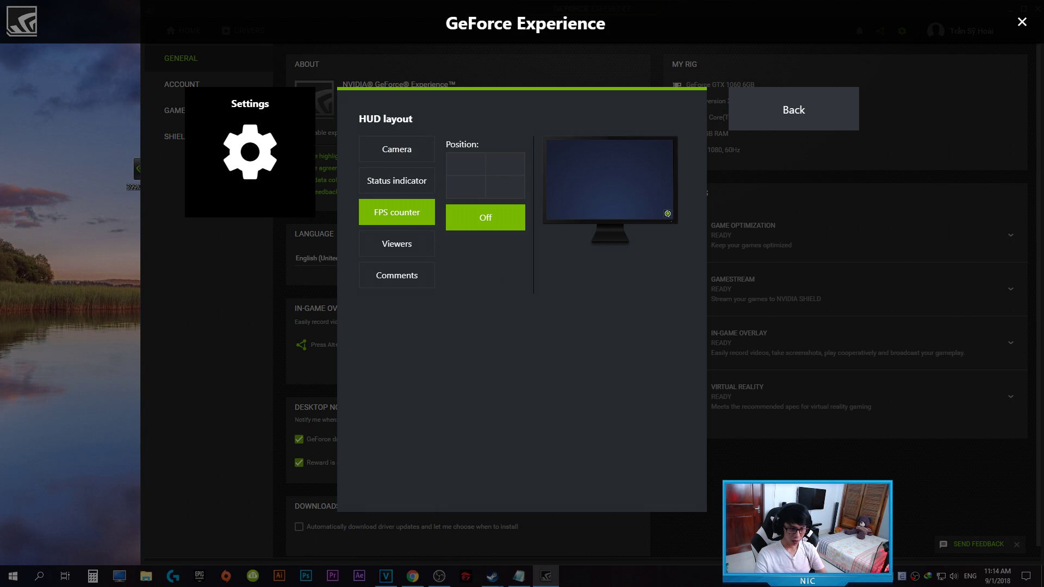
key(Up)
key(Up)
key(Down)
key(Down)
key(Up)
key(Up)
key(Return)
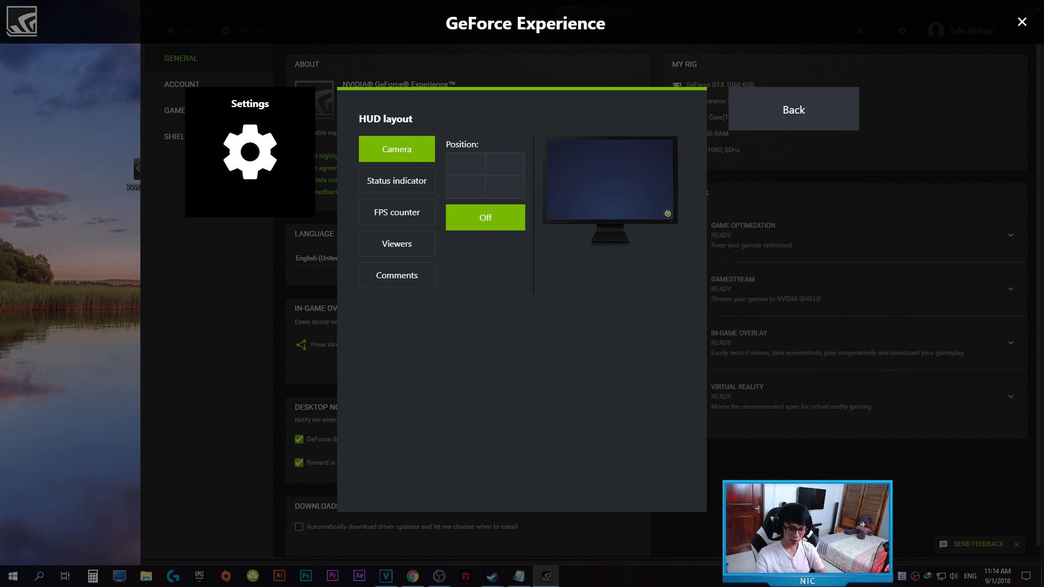
key(Down)
key(Right)
key(Right)
key(Down)
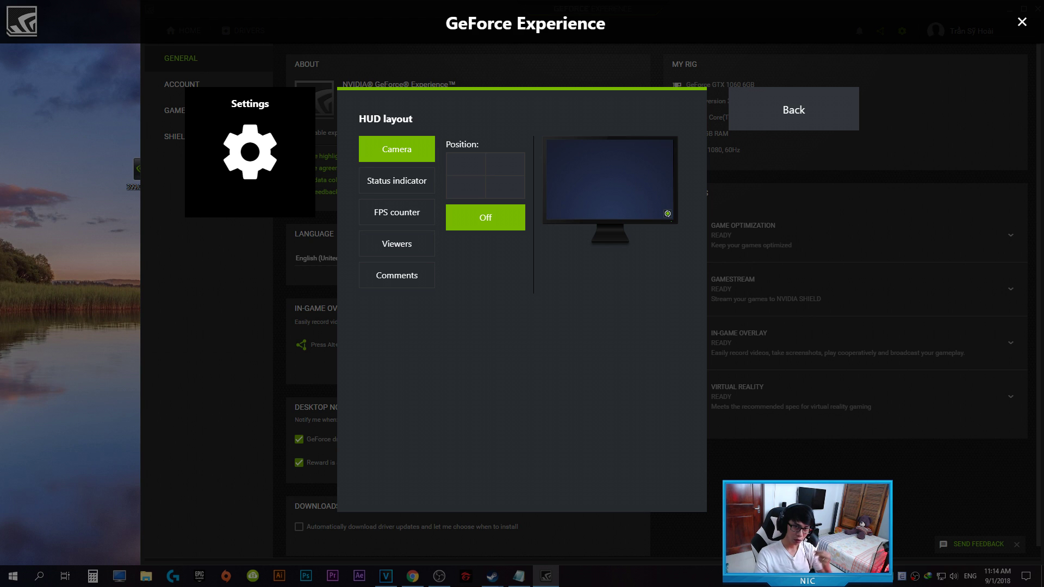
key(Right)
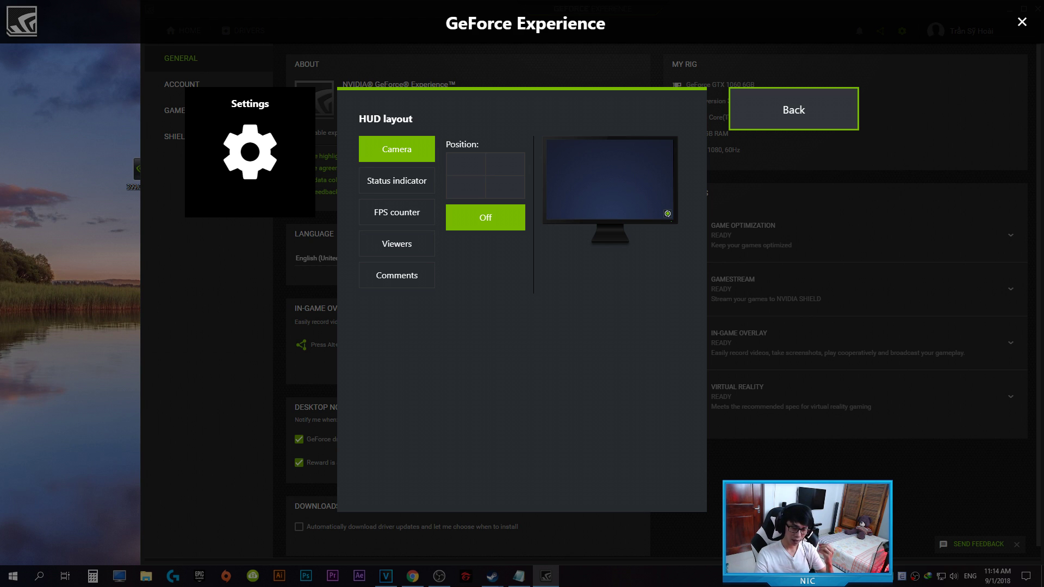
key(Return)
- Run through the settings categories from Keyboard shortcuts to Highlights and open the Highlights page
key(Down)
key(Down)
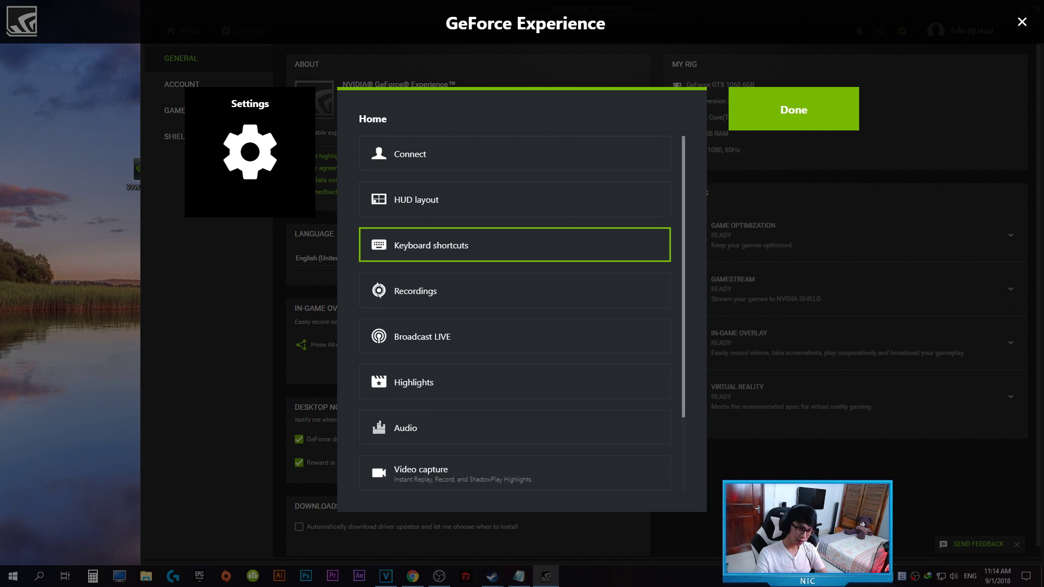
key(Down)
key(Down)
key(Down)
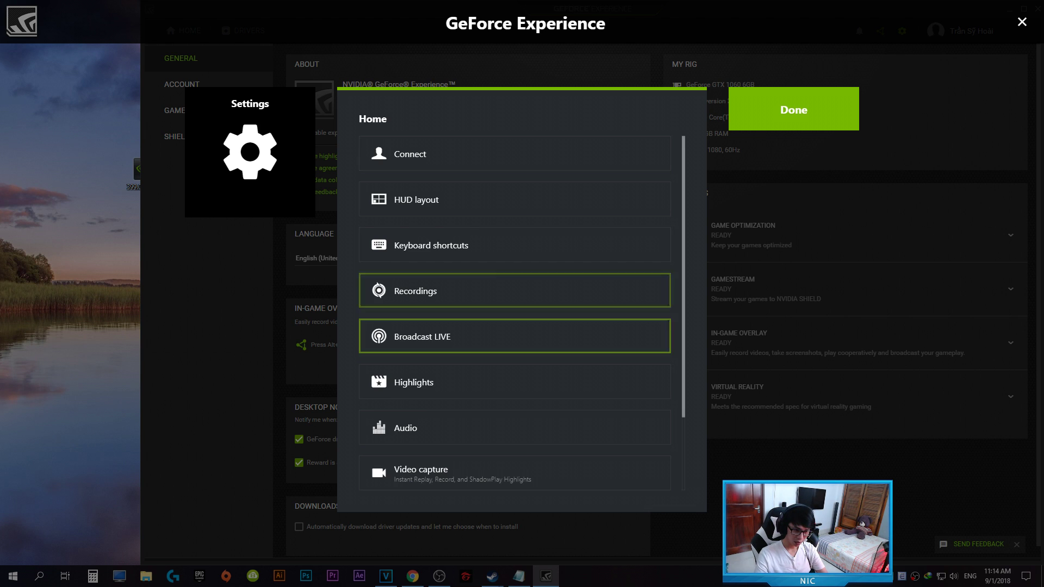
key(Up)
key(Up)
key(Down)
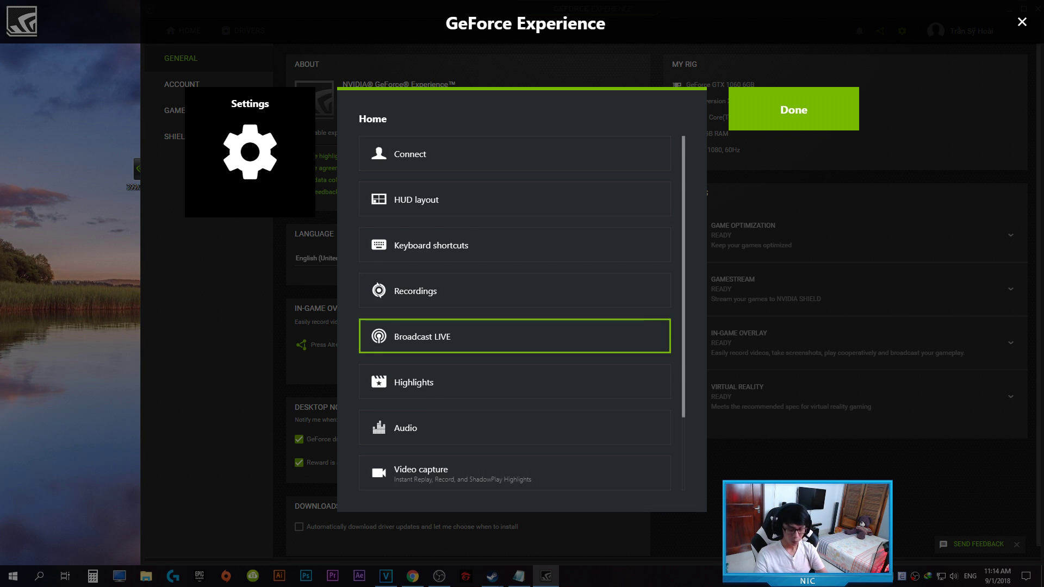
key(Down)
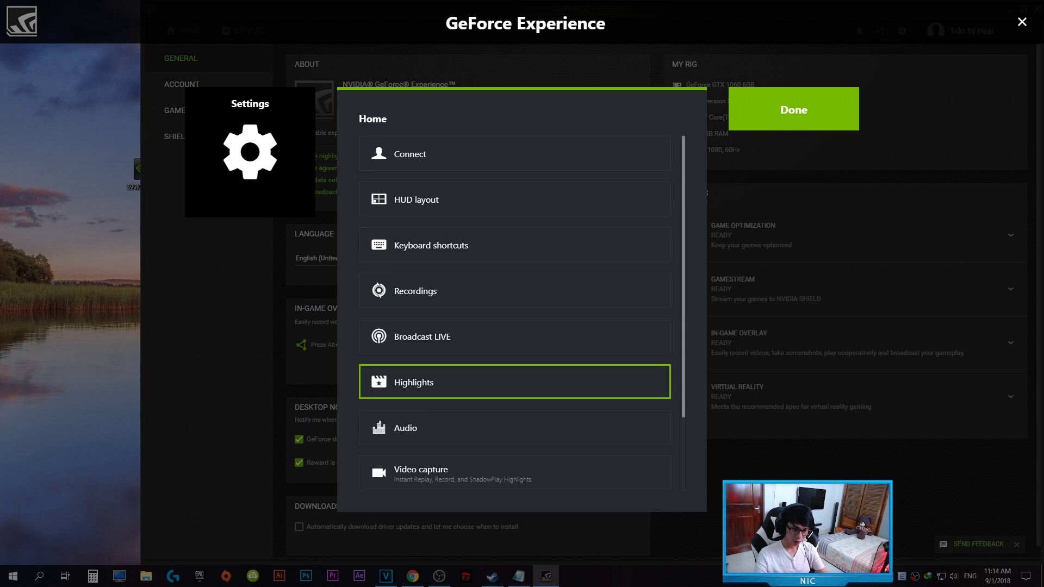
key(Return)
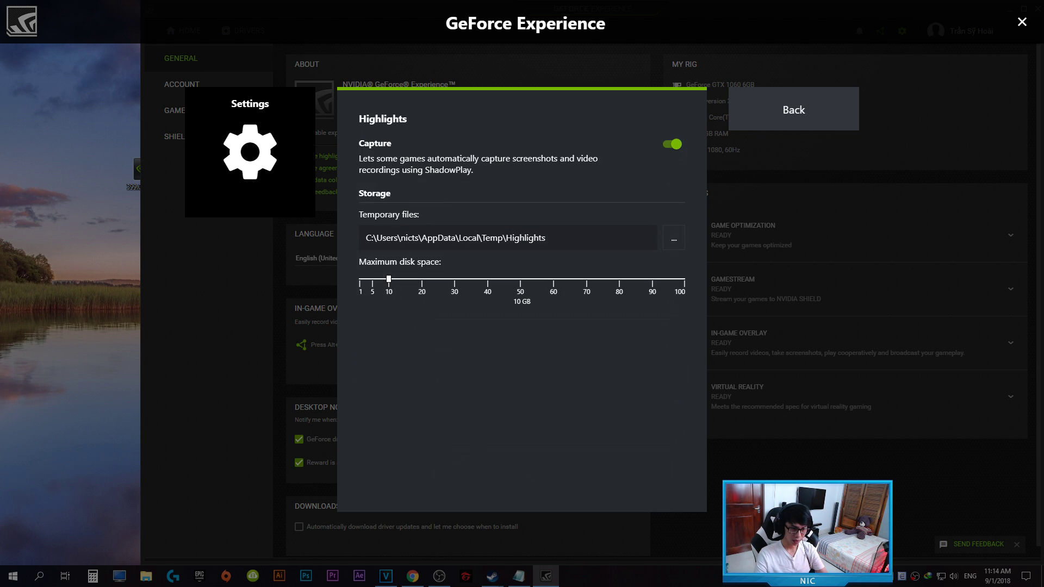
- View the folder browser for the Highlights temporary files, leave it without choosing a folder, and close the overlay
key(Up)
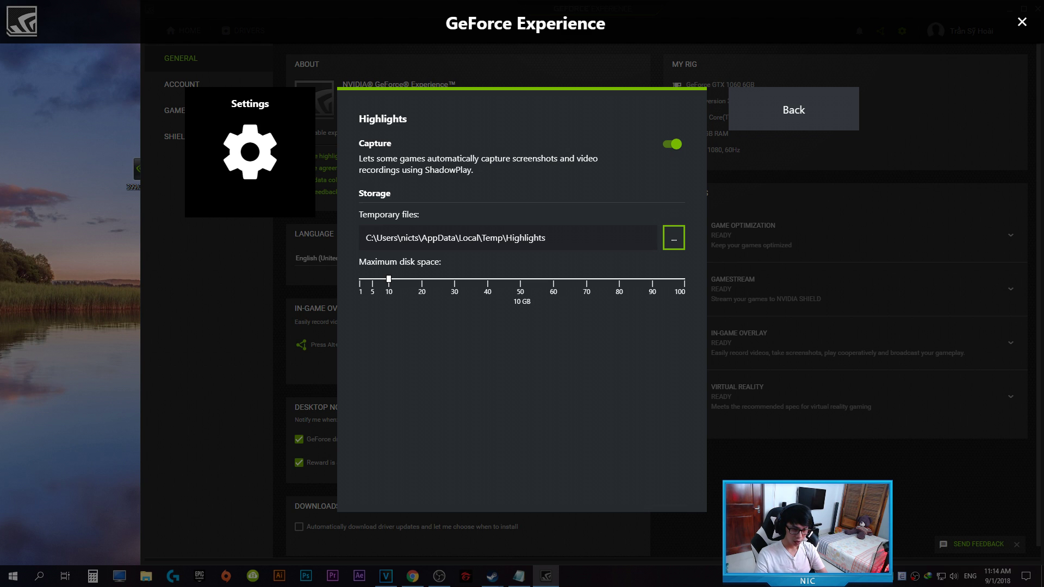
click(673, 238)
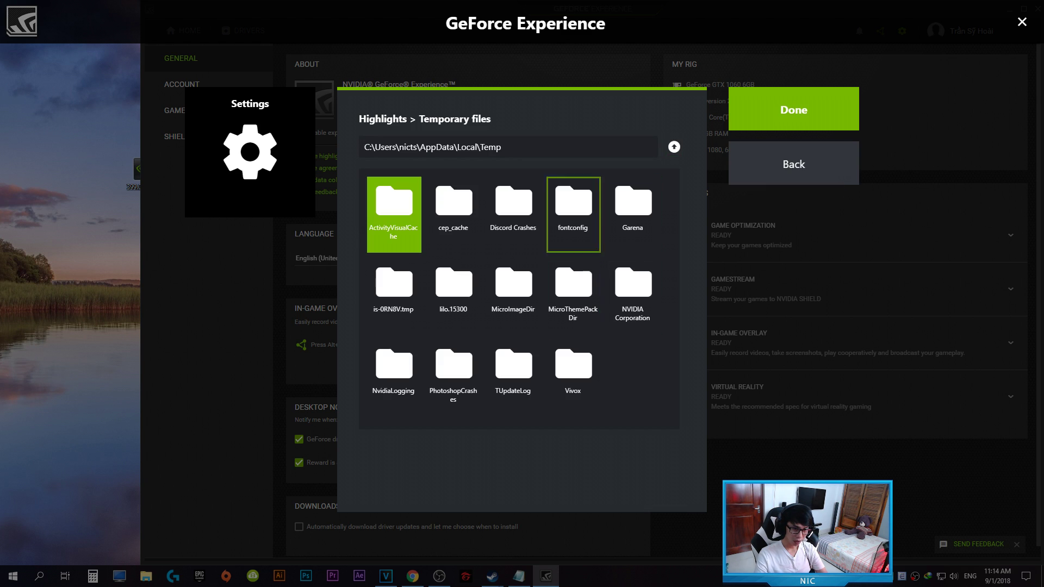
click(794, 163)
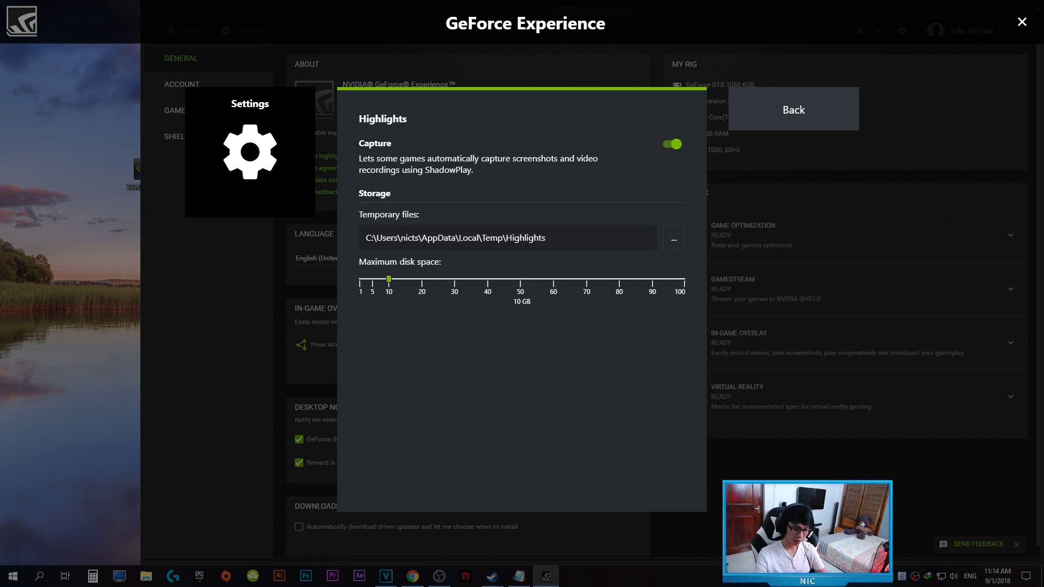
key(Escape)
key(Escape)
key(Escape)
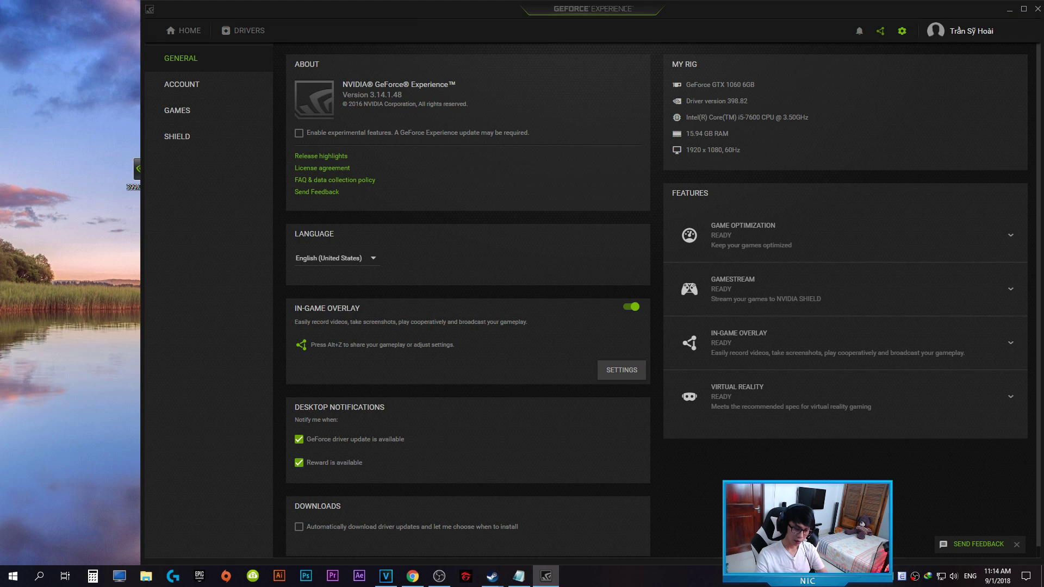
- Switch to File Explorer and open the Game (G:) drive
click(146, 576)
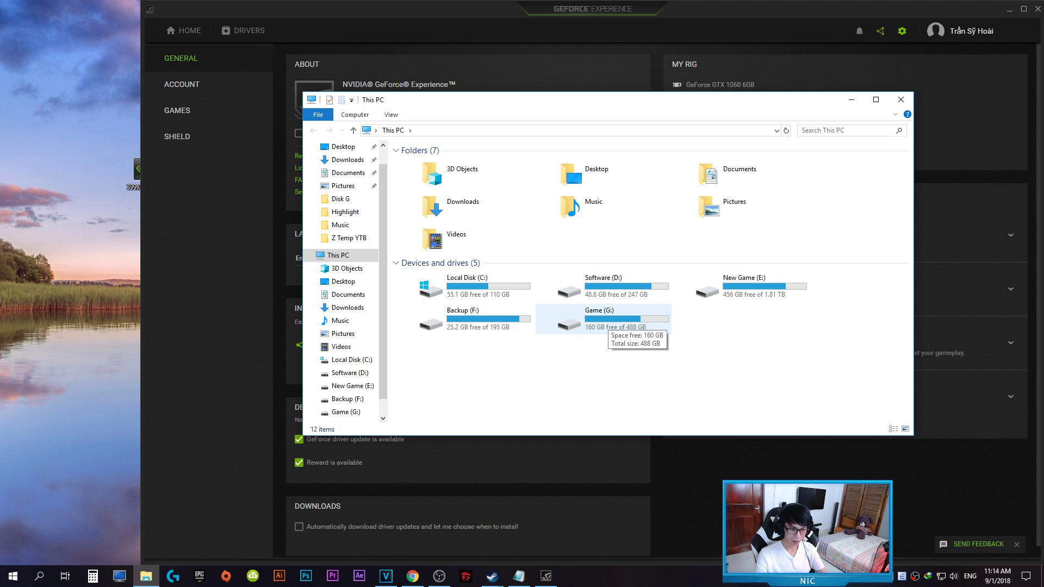
click(609, 319)
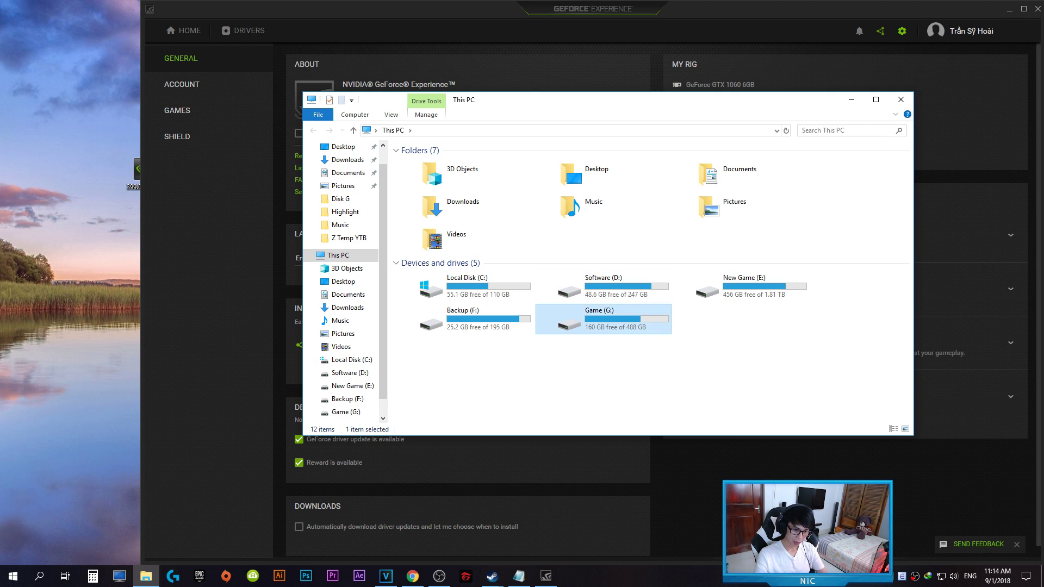
double_click(609, 319)
key(BackSpace)
key(Return)
- Create a new folder named Temp Highlight in the root of the Game (G:) drive
right_click(464, 314)
mouse_move(522, 445)
click(616, 446)
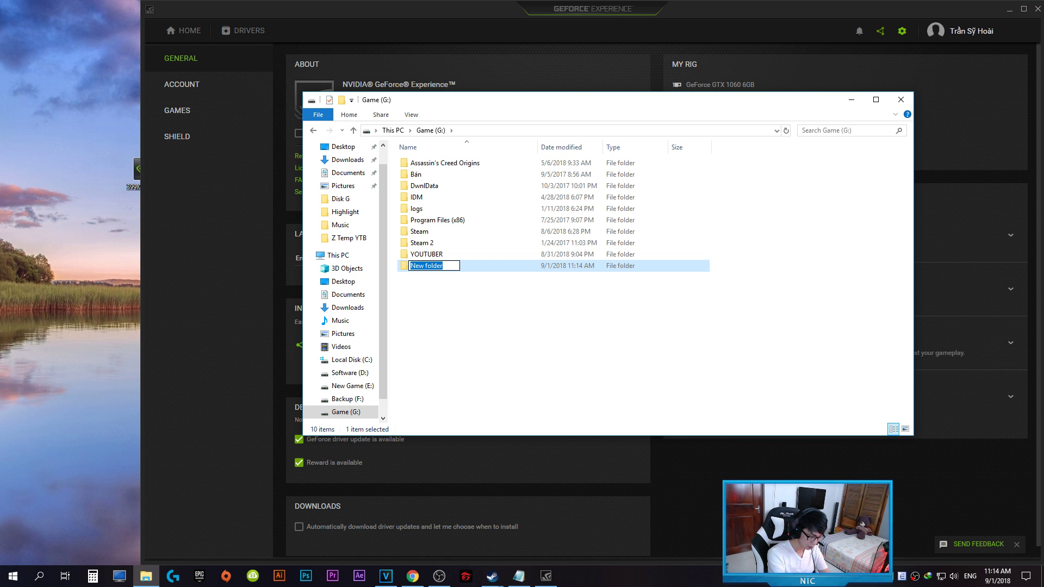
text(T)
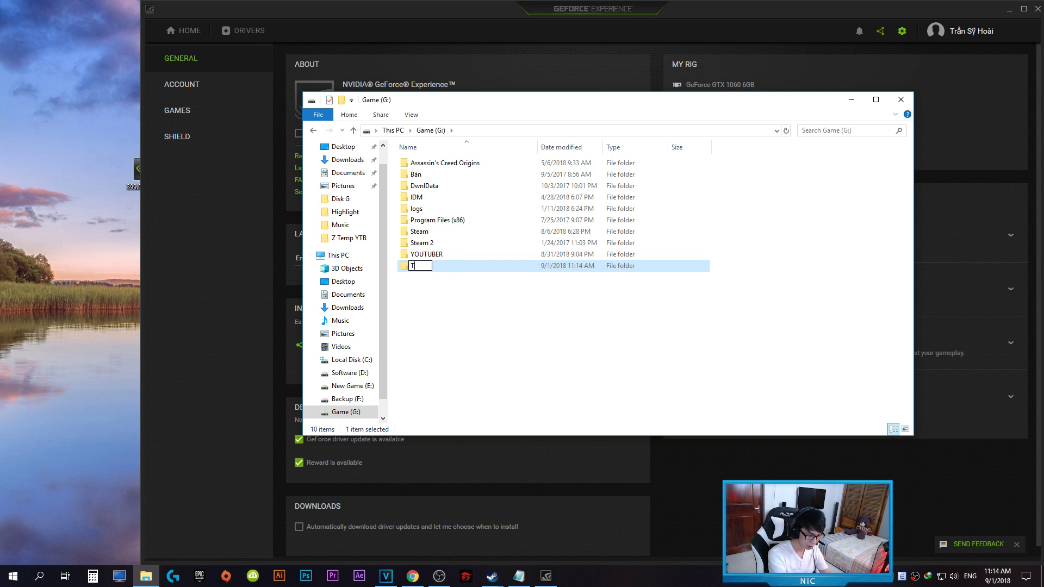
text(emp Highlight)
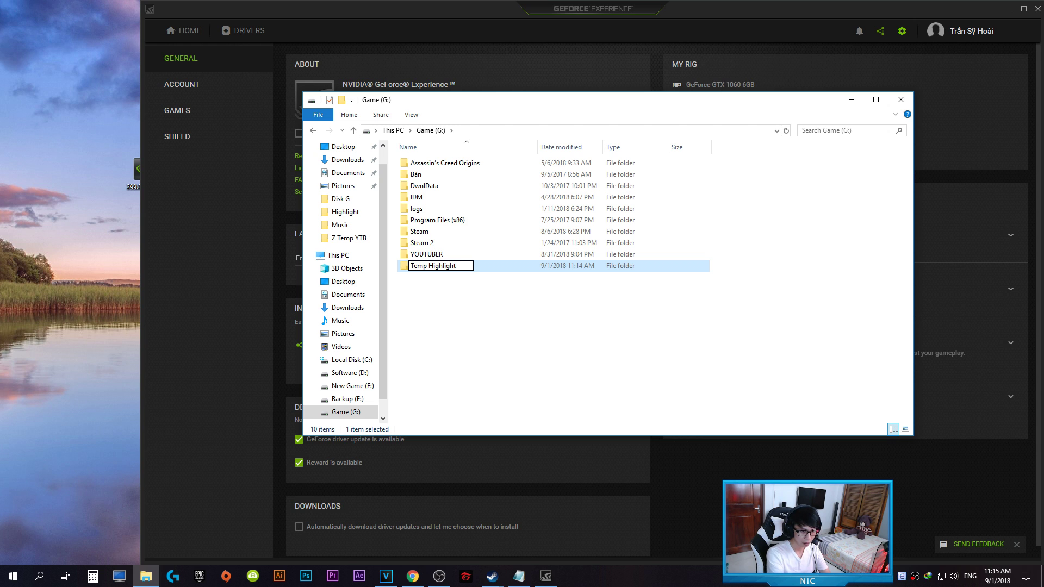
key(Return)
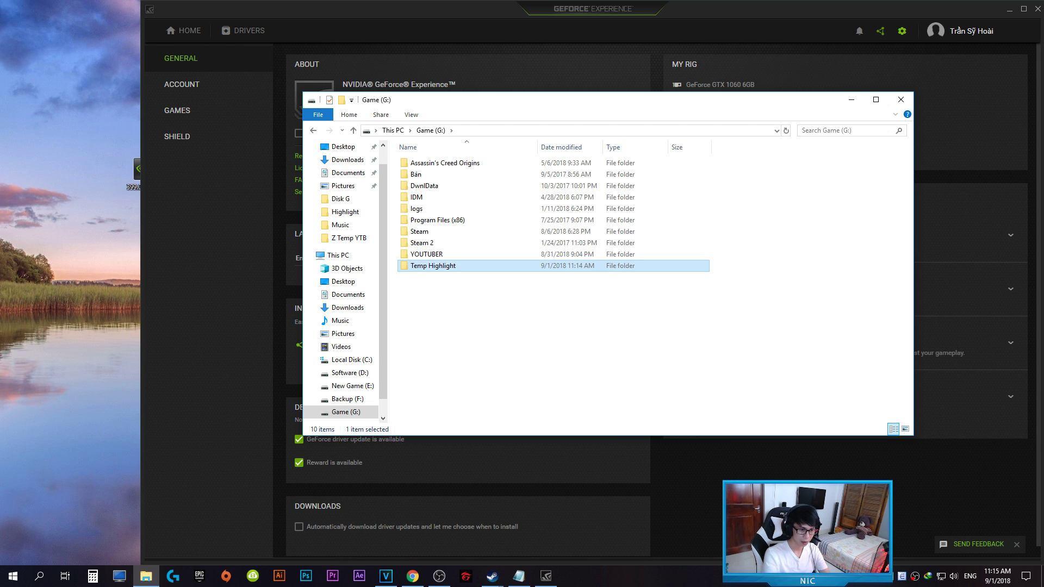
- Switch back to GeForce Experience and open the Highlights page in the in-game overlay's settings
key(alt+Tab)
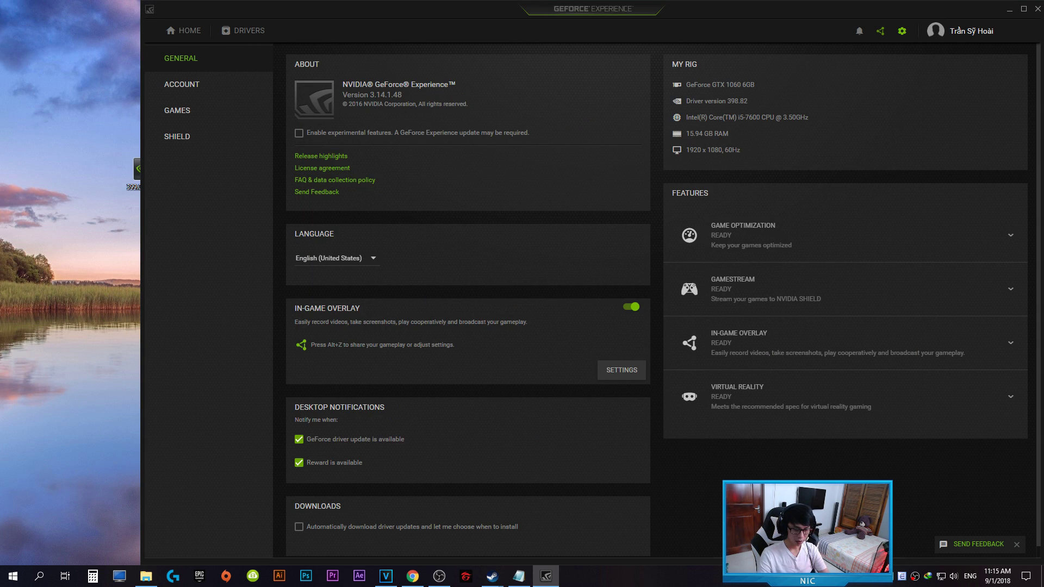
key(alt+z)
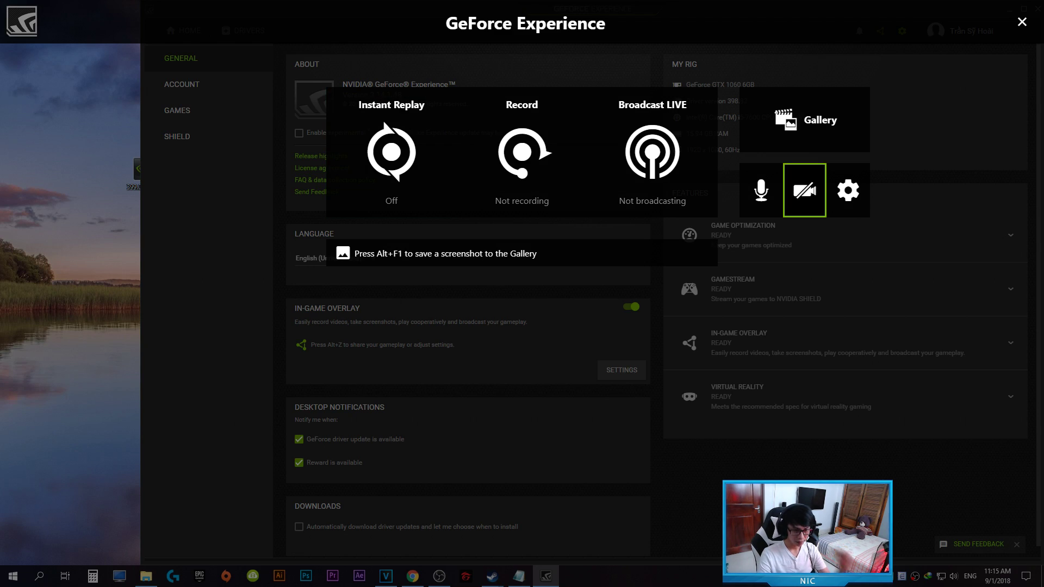
click(849, 190)
key(Down)
key(Down)
key(Down)
key(Down)
key(Down)
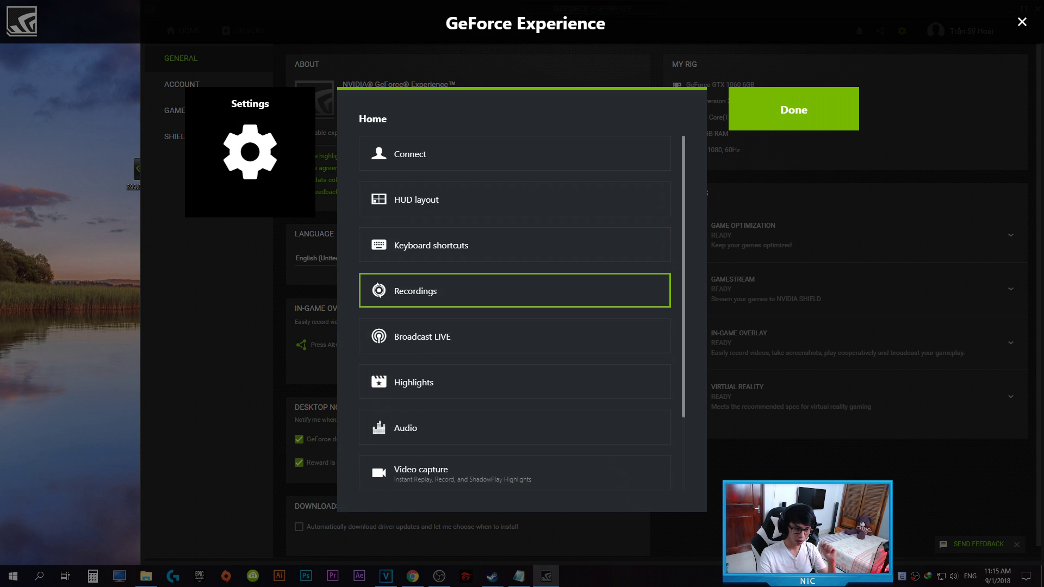
key(Return)
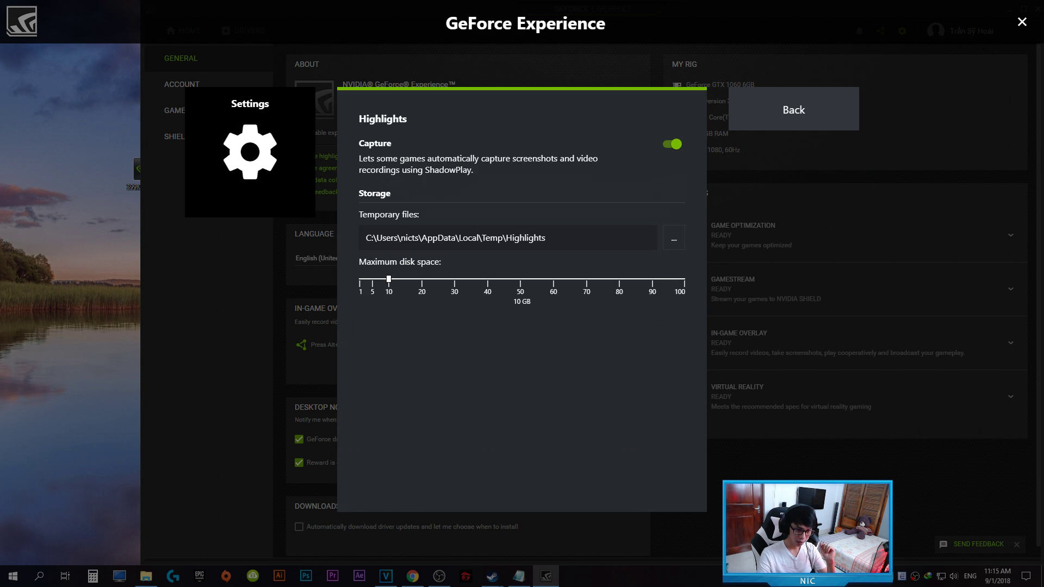
- Browse for the Highlights temporary files location and go up from the Temp folder to the G: drive
click(673, 237)
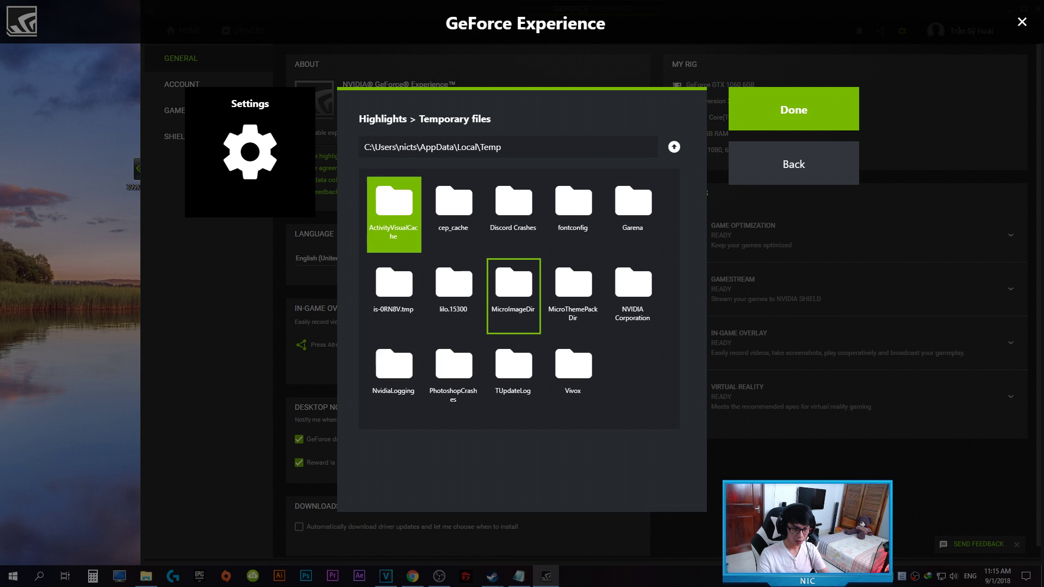
key(Return)
key(Return)
key(Return)
key(Return)
key(Return)
key(Return)
key(Down)
key(Return)
- Set the Highlights temporary files folder to G:\Temp Highlight and agree to move the existing temporary files there
key(Down)
key(Right)
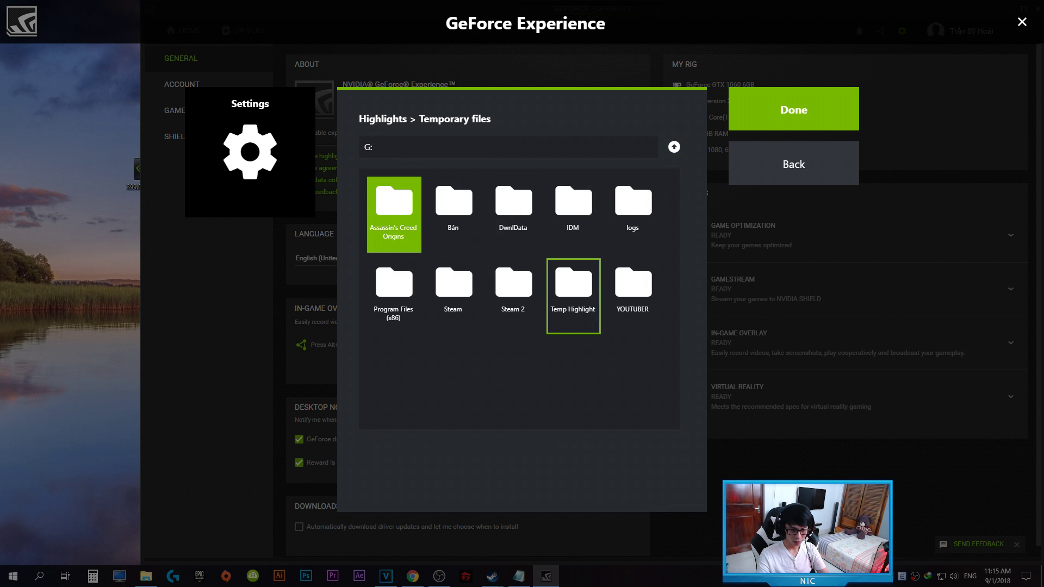
key(Return)
key(Return)
key(Return)
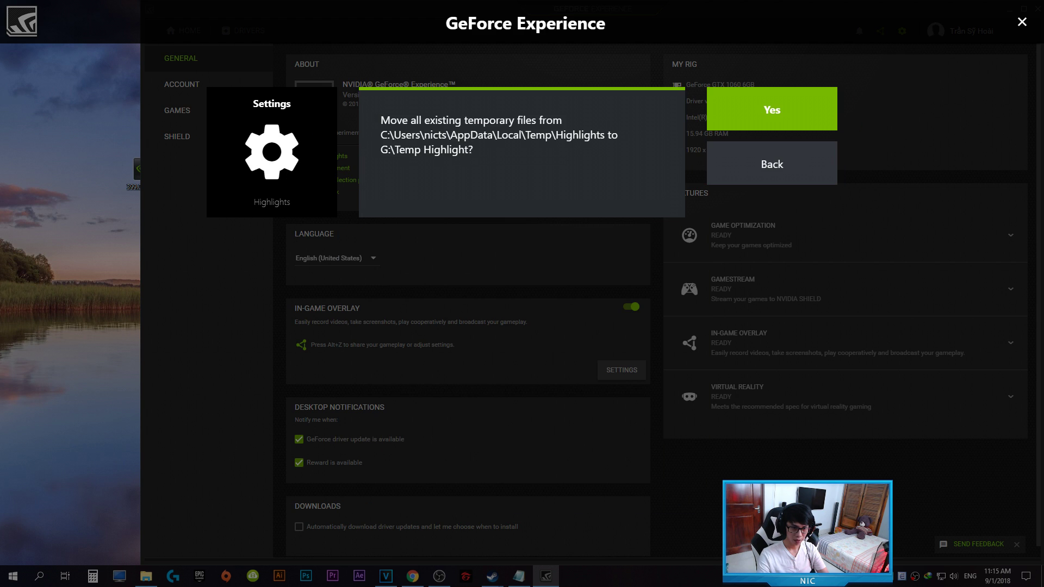
key(Return)
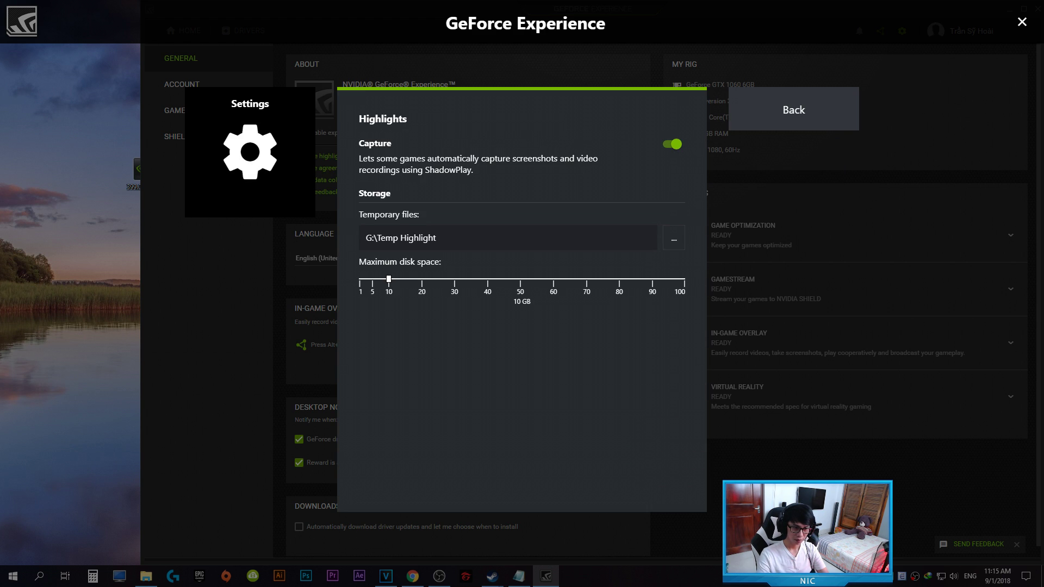
key(Right)
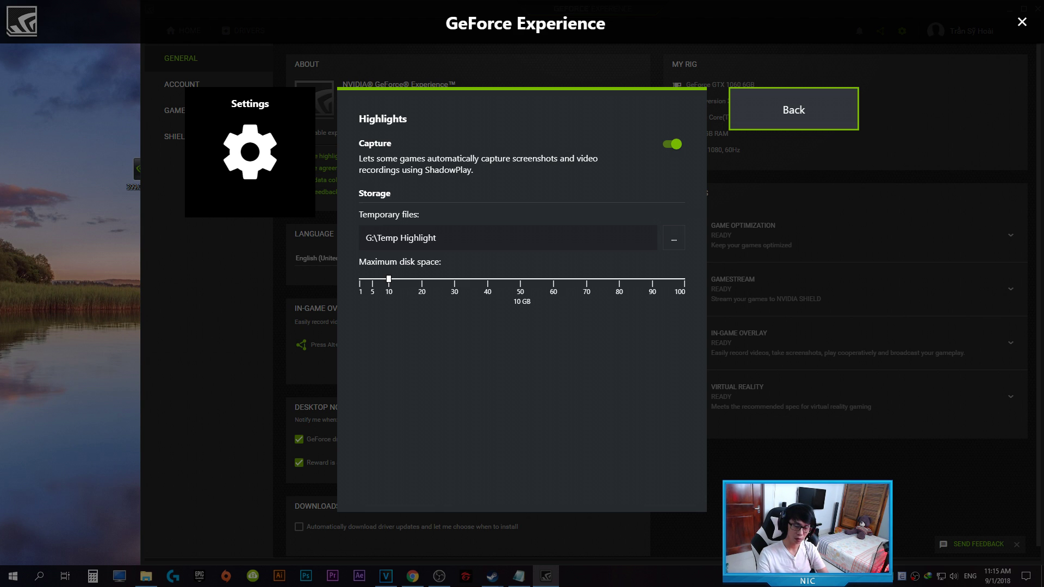
- Return to the overlay's settings list and open the Broadcast LIVE page
click(793, 109)
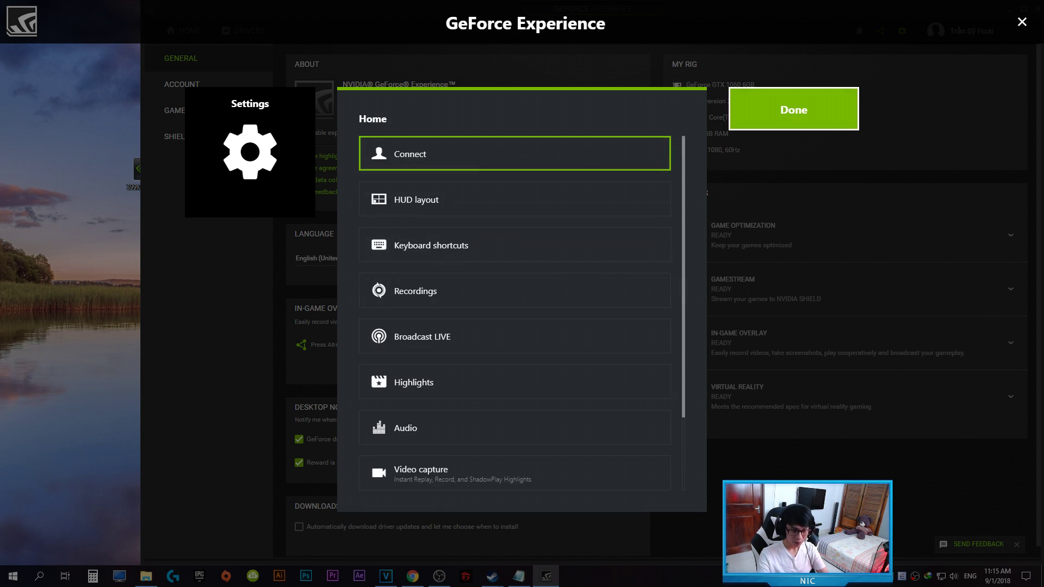
key(Up)
key(Up)
key(Up)
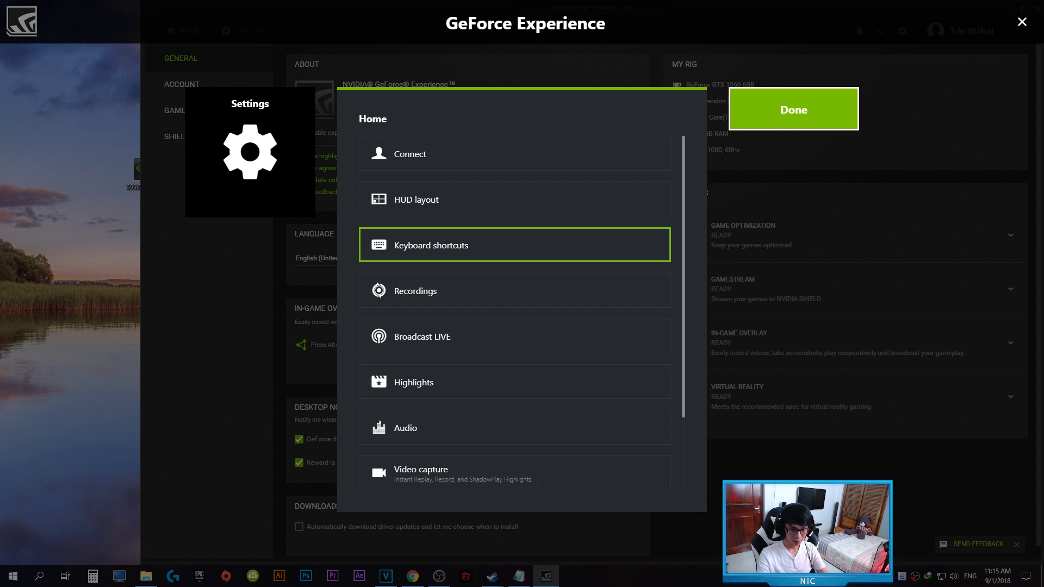
key(Up)
key(Up)
key(Down)
key(Down)
key(Down)
key(Down)
key(Down)
key(Down)
key(Up)
key(Up)
key(Return)
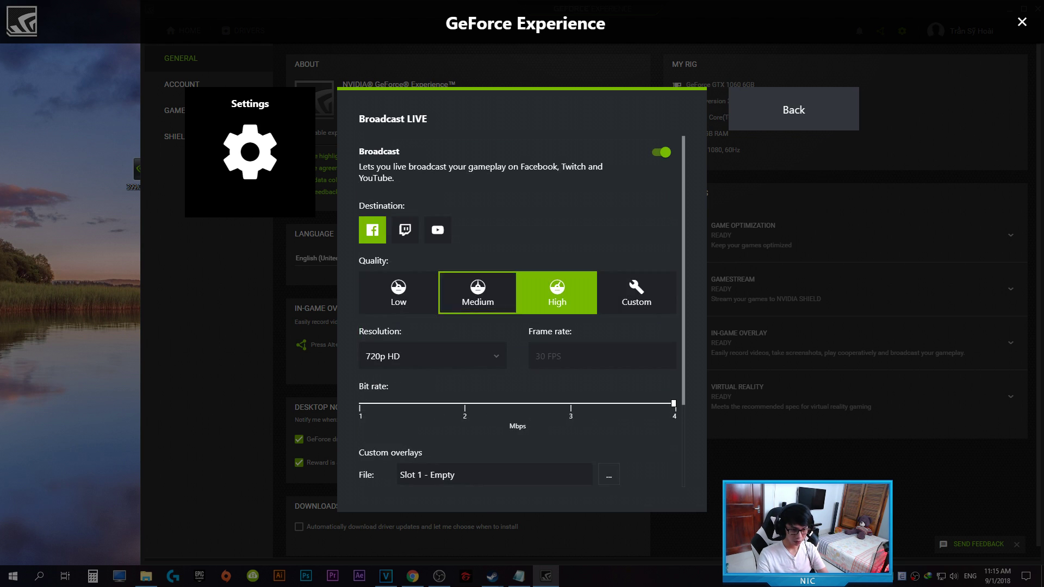
- Examine the broadcast quality options offered for the Facebook destination
key(Down)
key(Up)
key(Up)
key(Down)
key(Down)
key(Return)
key(Up)
key(Down)
key(Return)
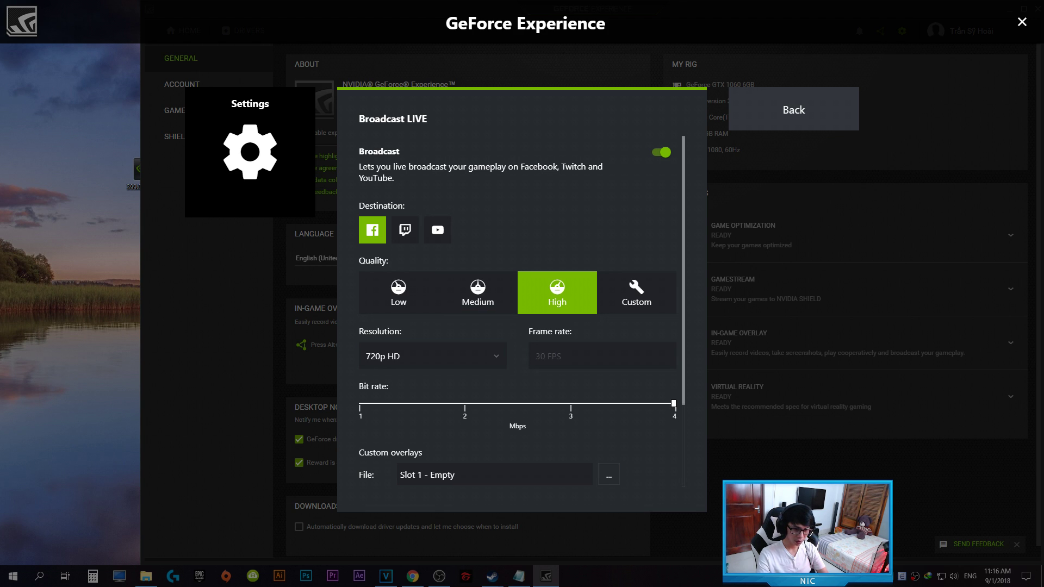
- Set the broadcast destination to YouTube with Custom quality at 1080p HD and 60 FPS, and return to the settings list
click(438, 230)
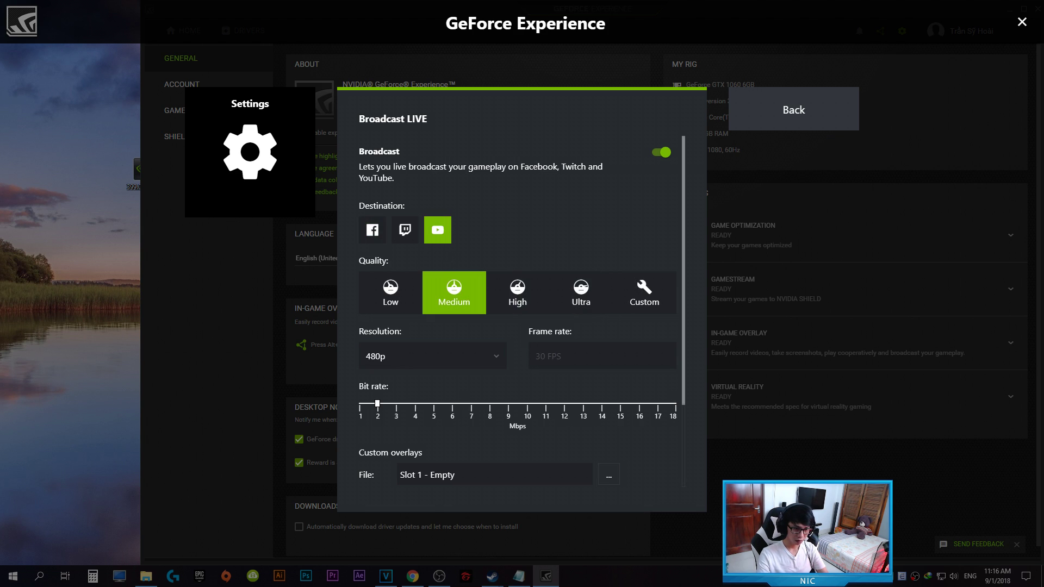
click(432, 355)
key(Up)
key(Up)
key(Return)
key(Tab)
key(Return)
key(Down)
key(Return)
key(Tab)
key(shift+Tab)
key(Return)
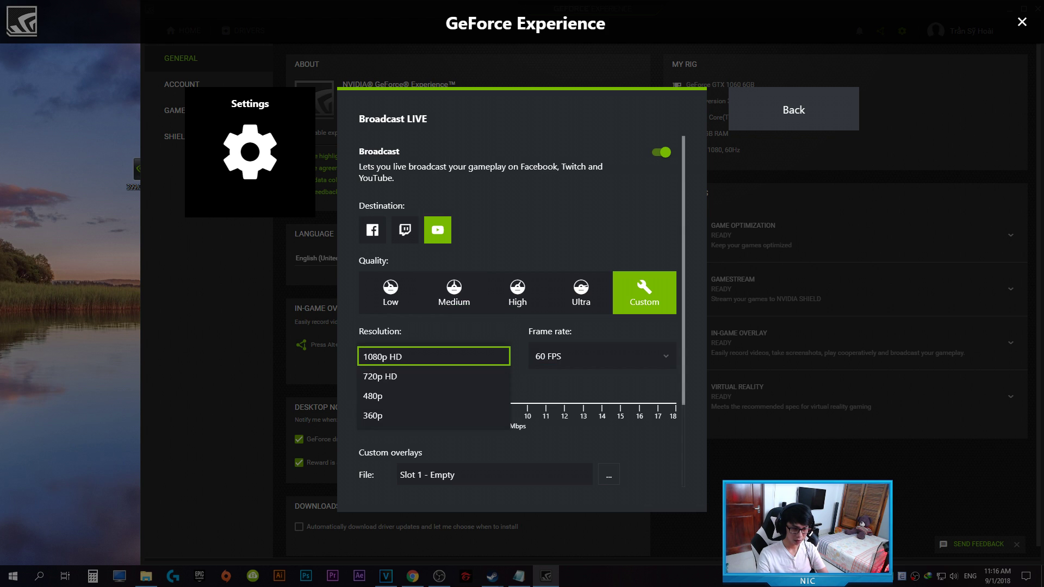
click(433, 356)
click(793, 110)
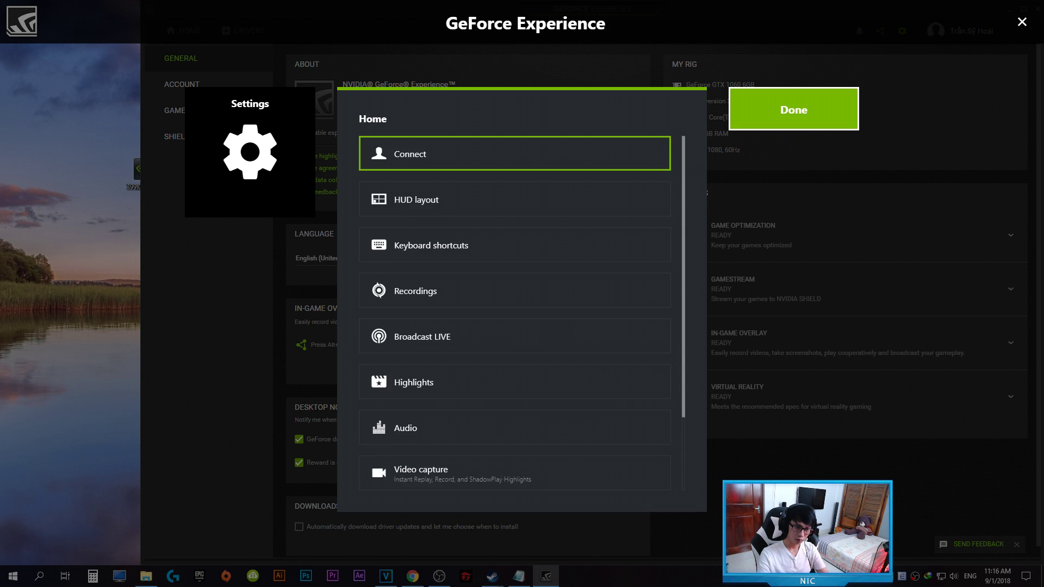
- Look through the overlay's settings categories down to Privacy control and leave the settings
key(Down)
key(Down)
key(Down)
key(Down)
key(Down)
key(Down)
key(Down)
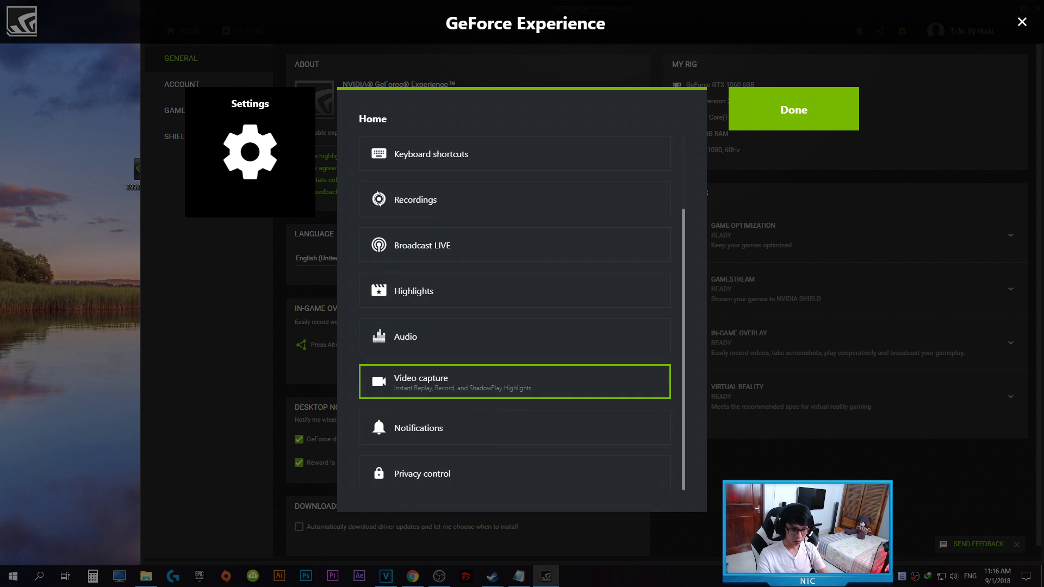
key(Down)
key(Down)
key(Up)
key(Up)
key(Up)
key(Up)
key(Up)
key(Up)
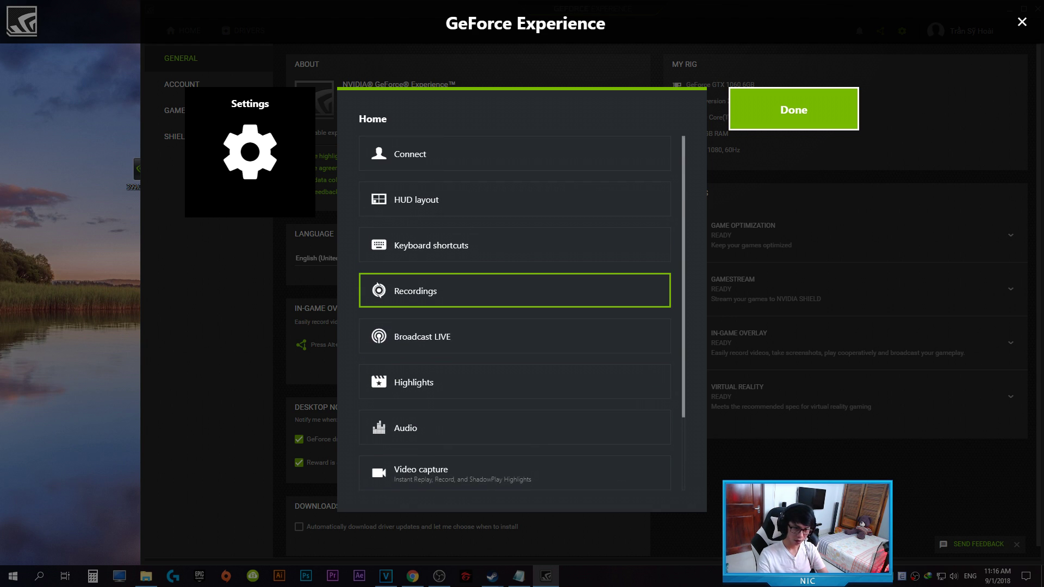
key(Escape)
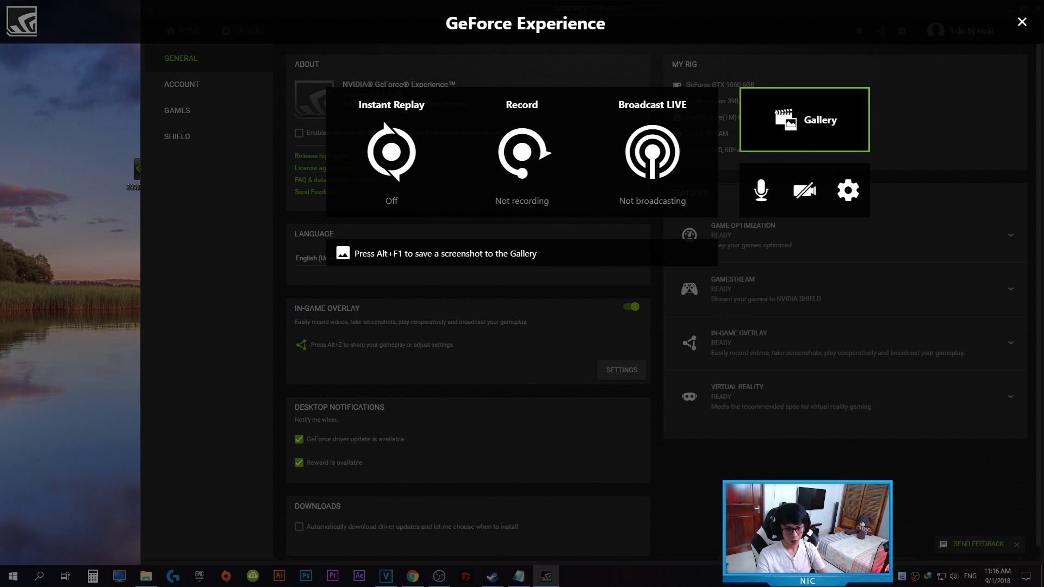
- Turn on Instant Replay from the in-game overlay
key(Left)
key(Left)
key(Left)
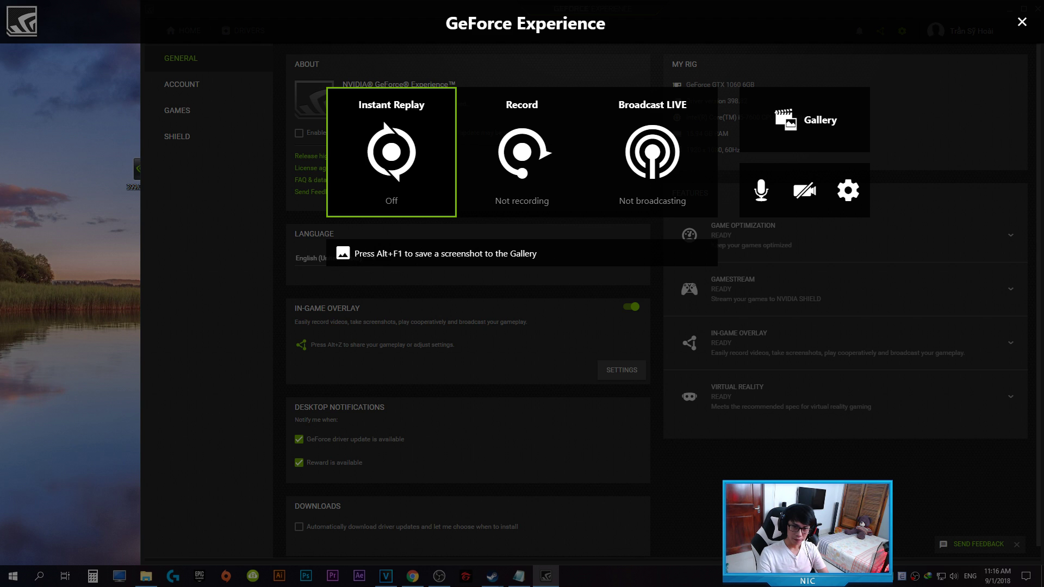
key(Return)
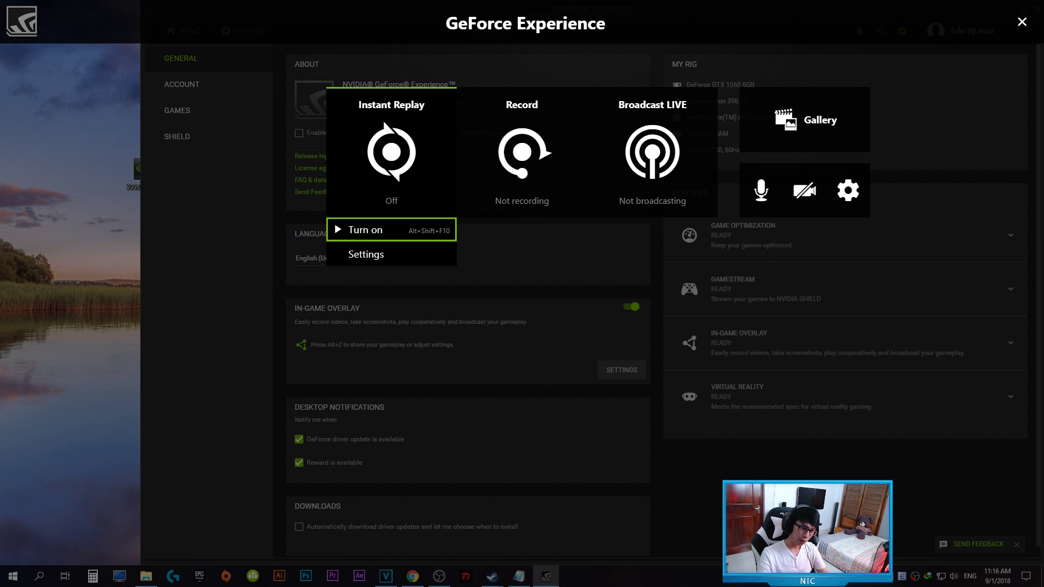
key(Return)
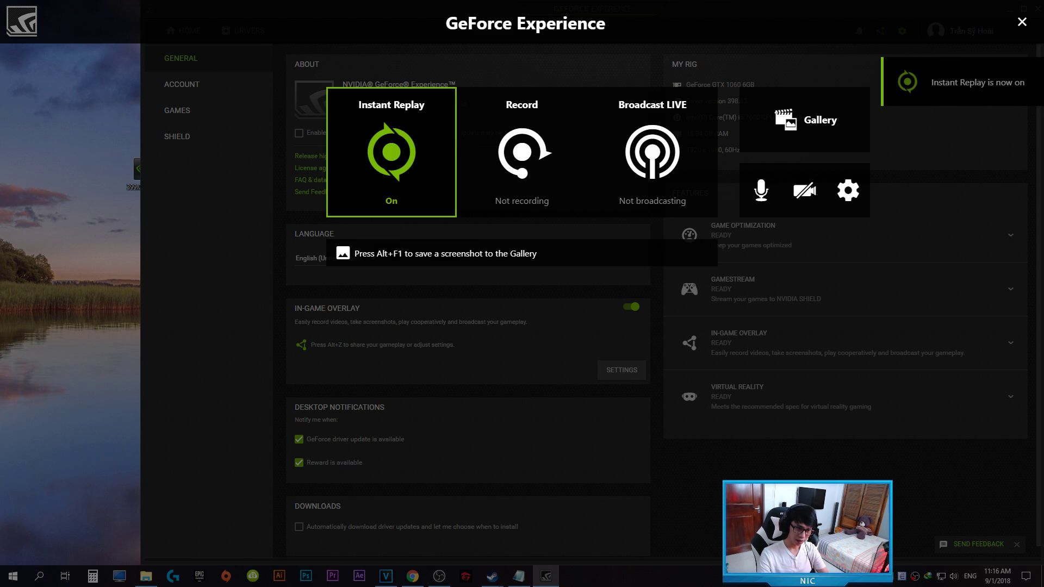
- Open Instant Replay's settings to examine the video capture options while it is running, and go back
key(Return)
key(Up)
key(Down)
key(Down)
key(Return)
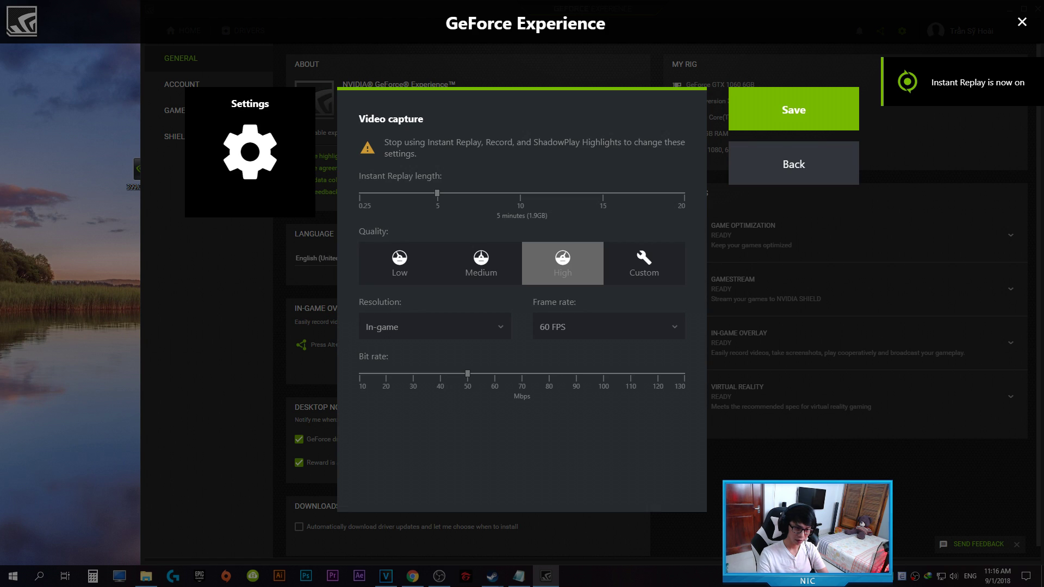
key(Down)
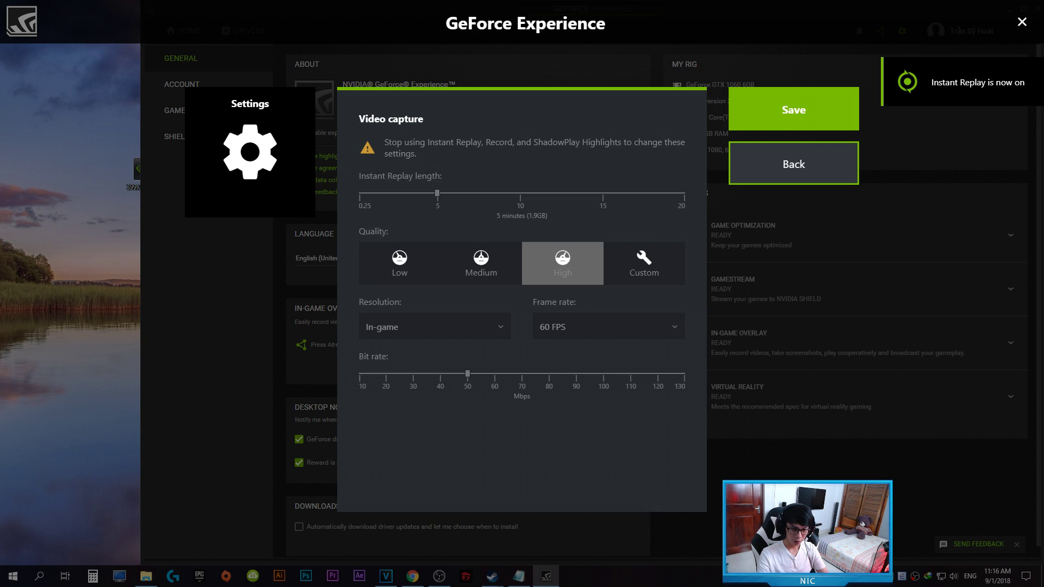
click(793, 163)
- Turn off Instant Replay and open its video capture settings
click(391, 154)
click(391, 230)
click(391, 180)
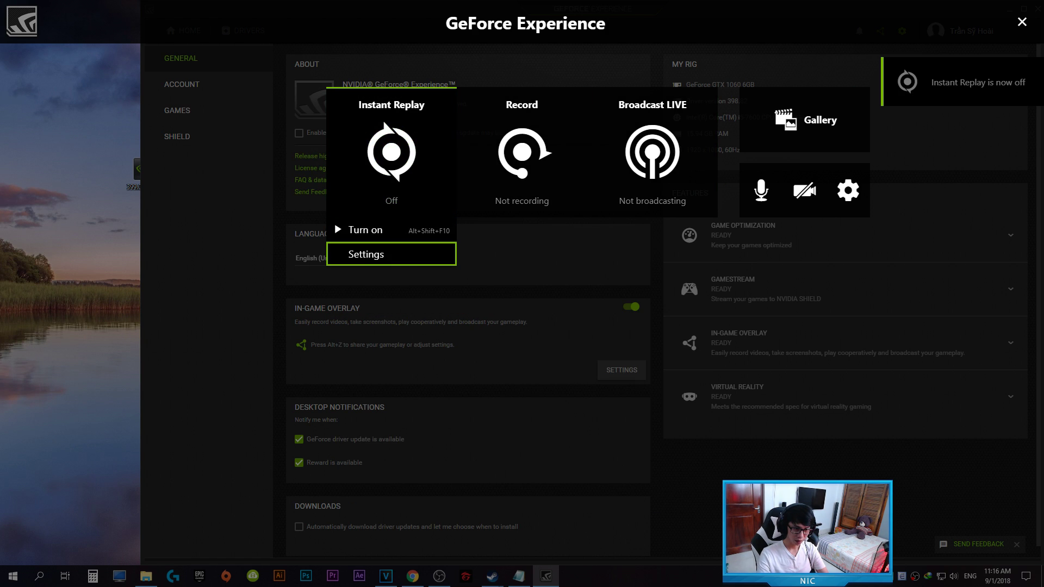
key(Return)
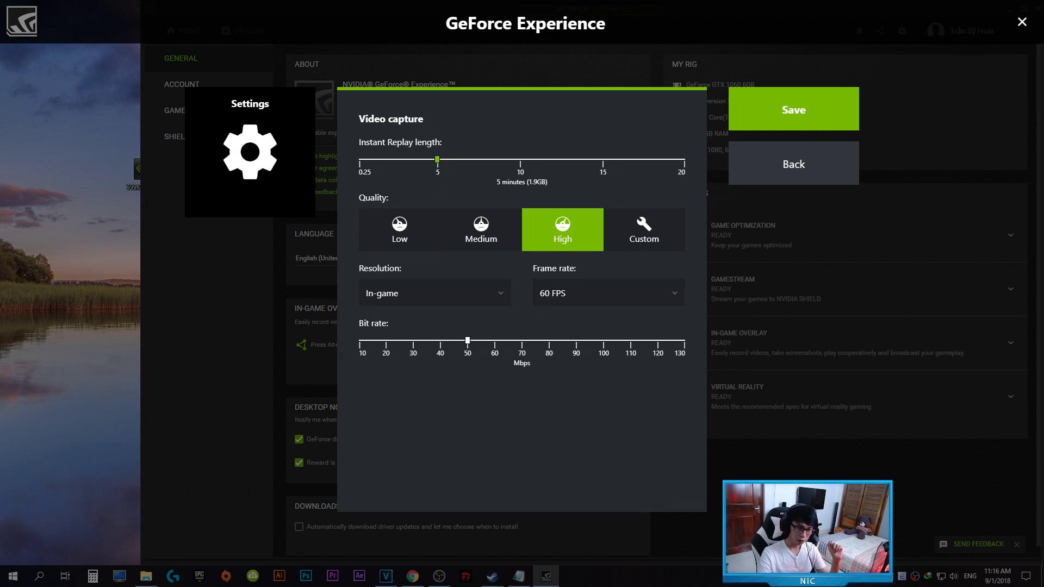
- Try shorter Instant Replay lengths such as 2 minutes and 3 minutes 30 seconds, and return to 5 minutes
key(Left)
key(Left)
key(Left)
key(Left)
key(Left)
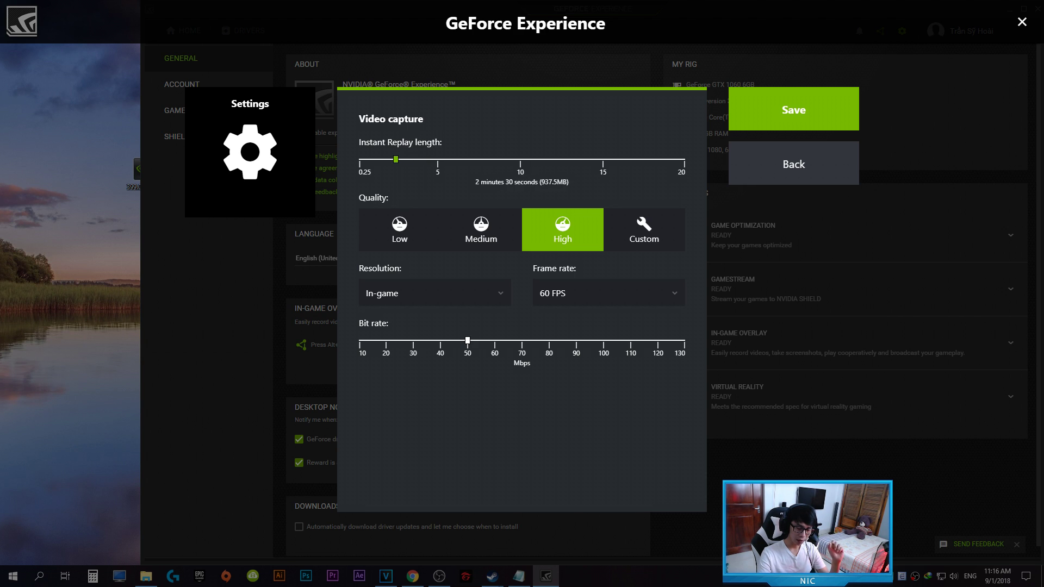
key(Right)
key(Right)
key(Right)
key(Right)
key(Right)
key(Left)
key(Left)
key(Left)
key(Left)
key(Left)
key(Left)
key(Left)
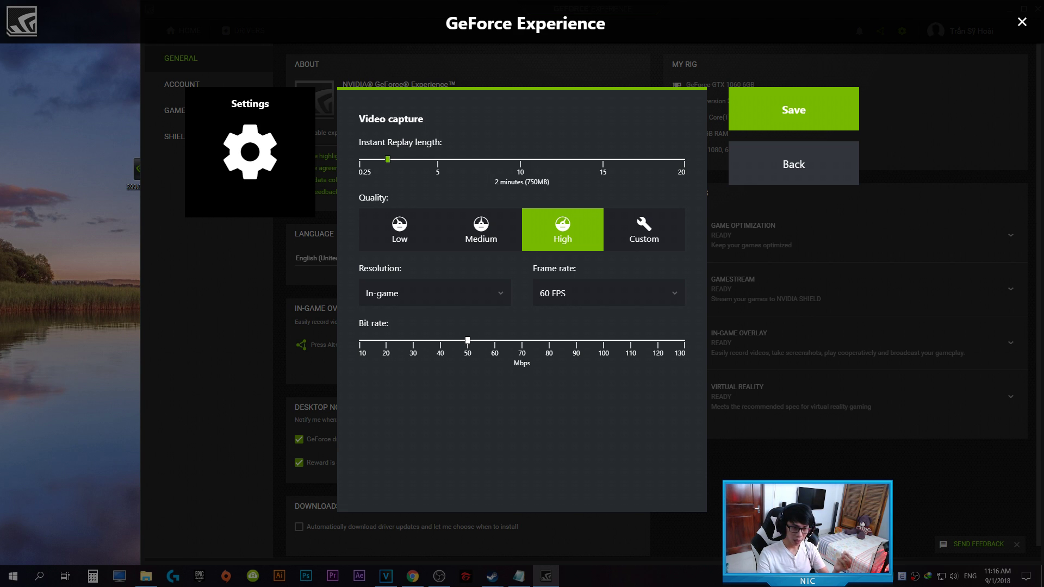
key(Right)
key(Right)
key(Right)
key(Right)
key(Right)
key(Right)
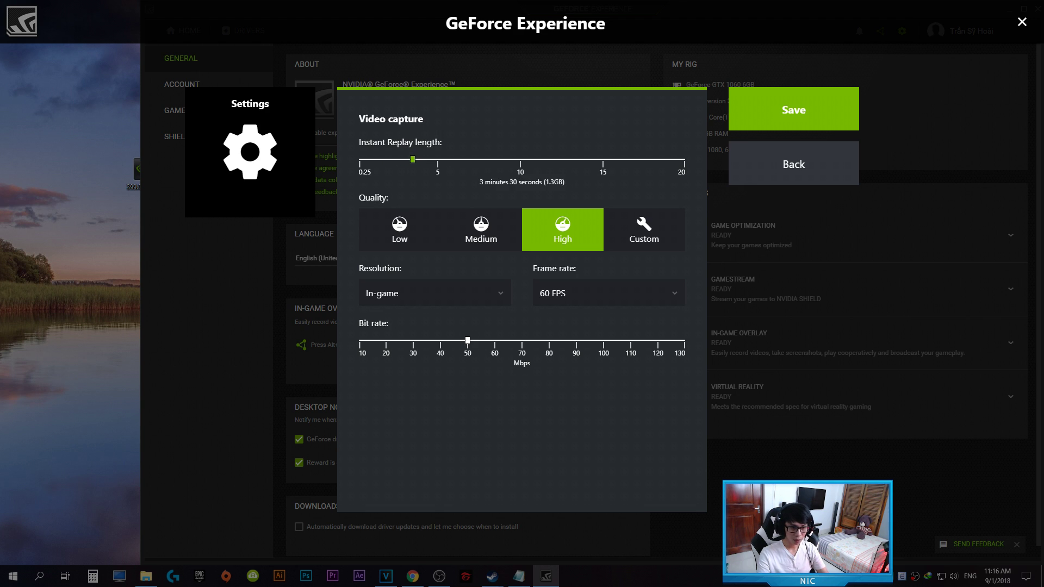
key(Left)
key(Left)
key(Left)
key(Left)
key(Left)
key(Left)
key(Left)
key(Right)
key(Right)
key(Right)
key(Right)
key(Right)
key(Right)
key(Right)
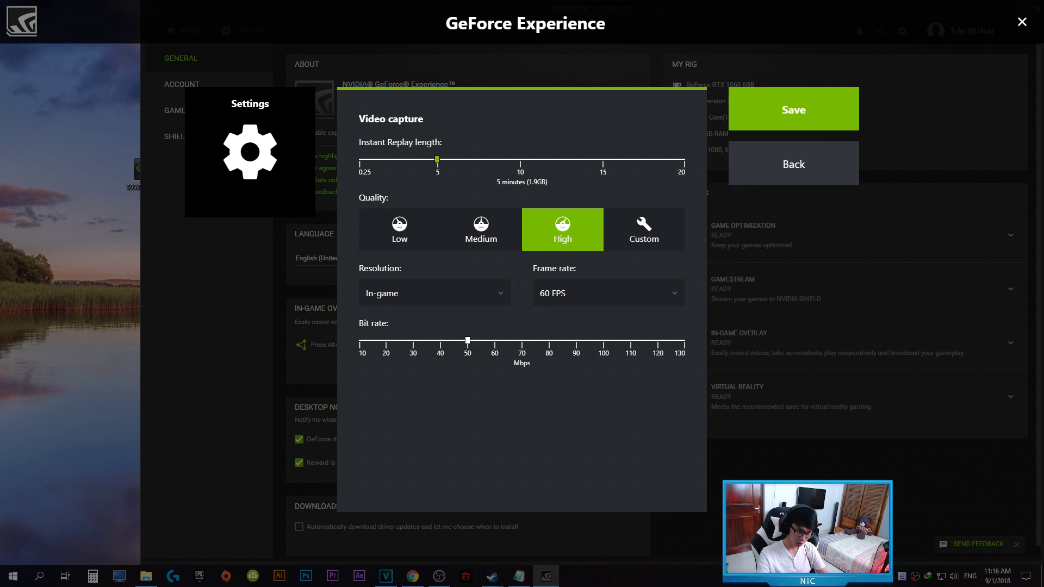
- Set the Instant Replay length to 3 minutes 15 seconds
key(Left)
key(Left)
key(Left)
key(Left)
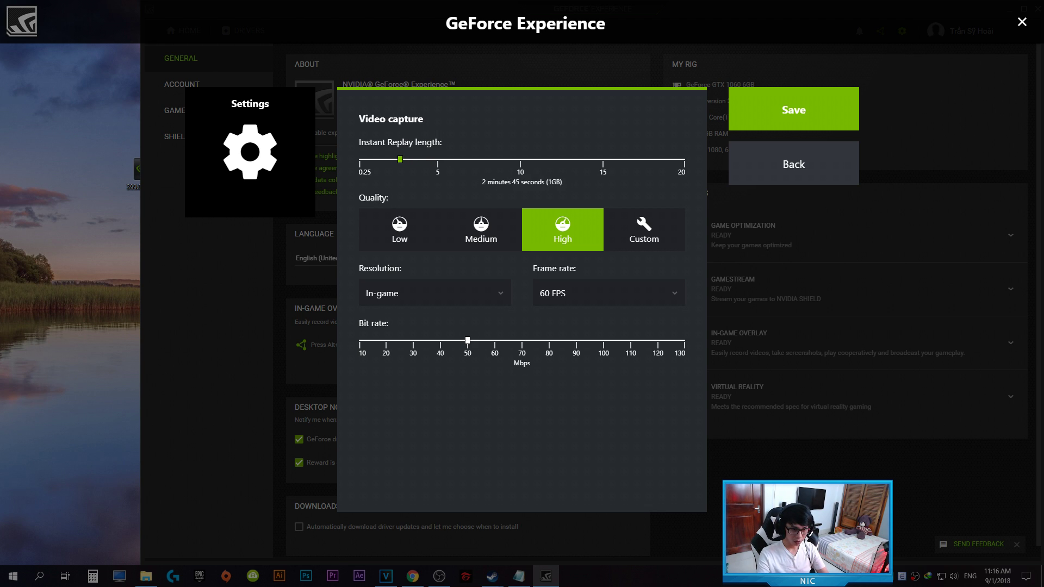
key(Right)
key(Right)
key(Right)
key(Left)
- Check the capture resolution list without choosing another one, and compare Medium quality before returning to High
key(Tab)
key(Tab)
key(Tab)
key(Left)
key(Right)
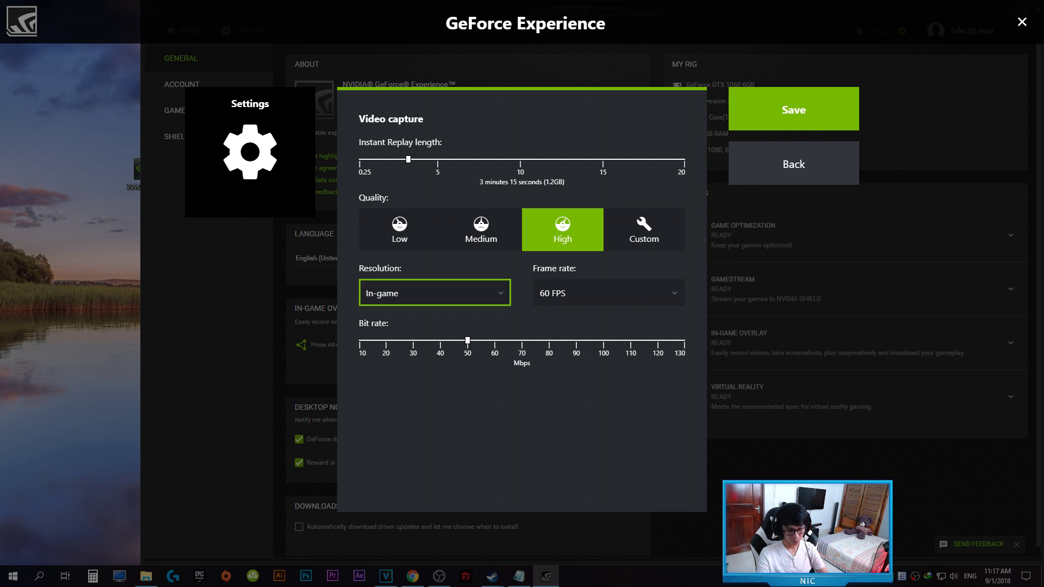
click(435, 293)
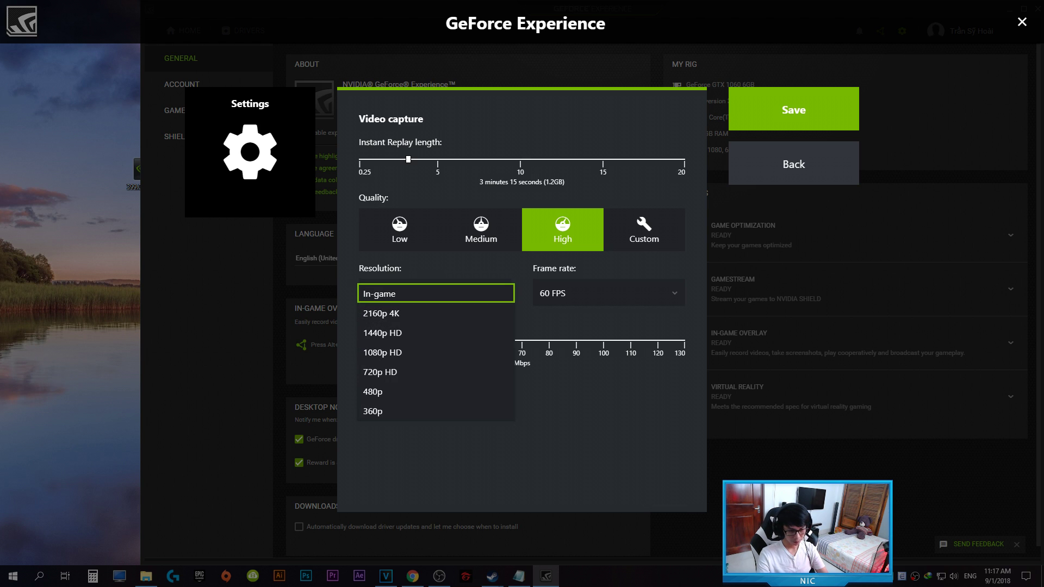
key(Escape)
click(481, 229)
click(562, 229)
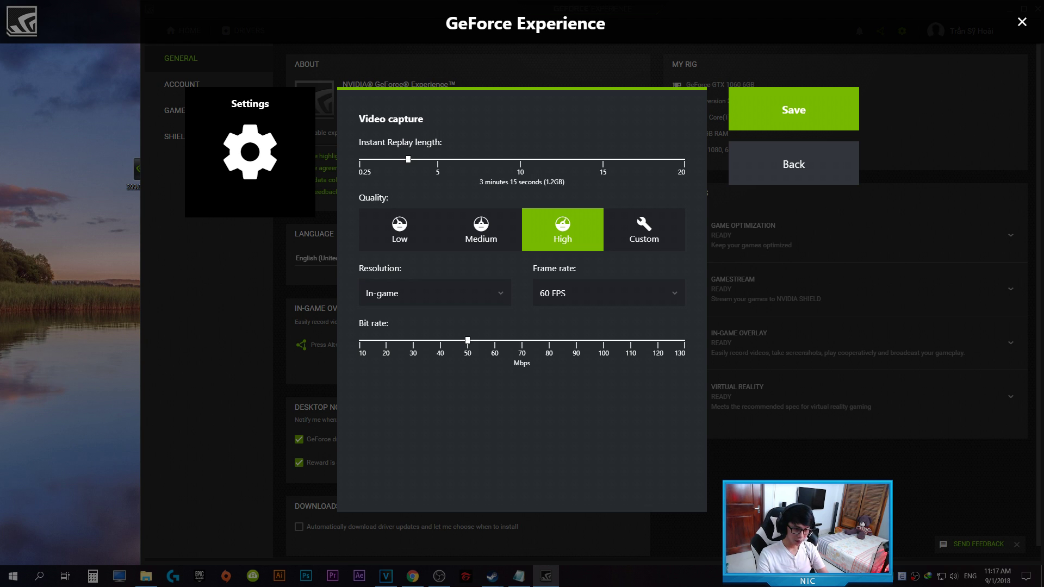
- Switch the capture quality to Custom, go through the available resolutions without changing the In-game choice, and return to High
key(Right)
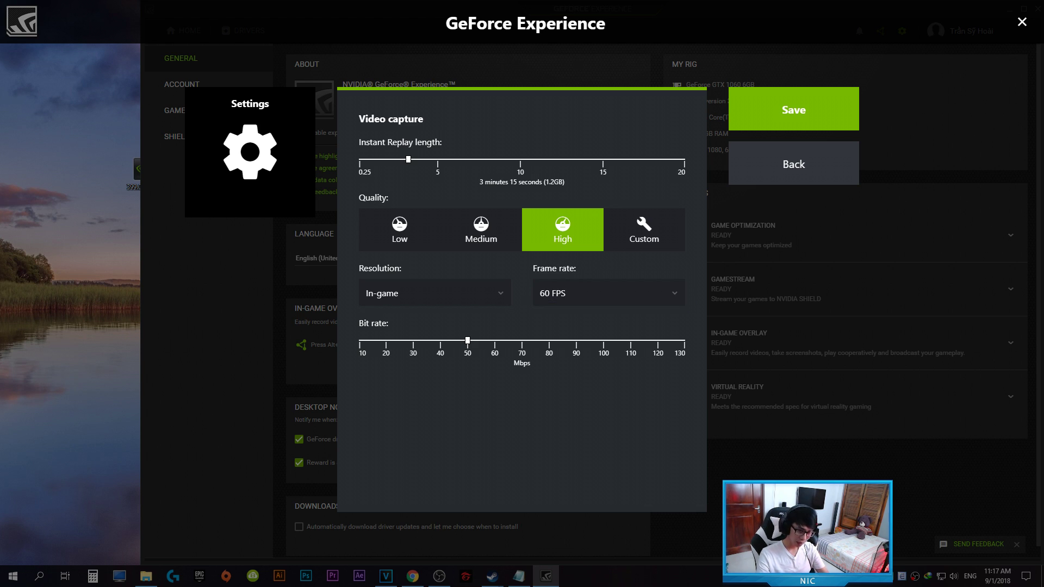
key(Up)
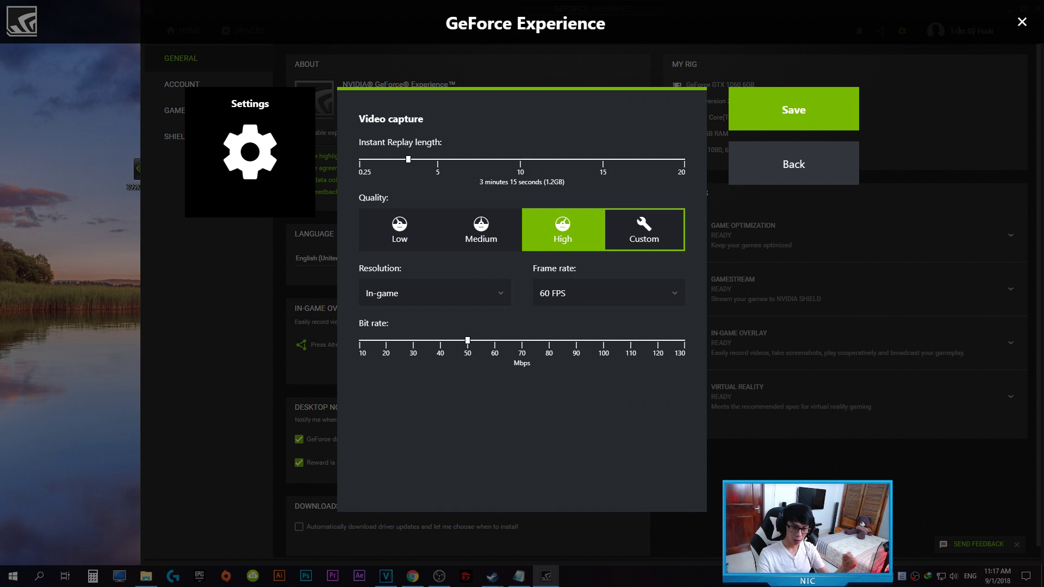
key(Return)
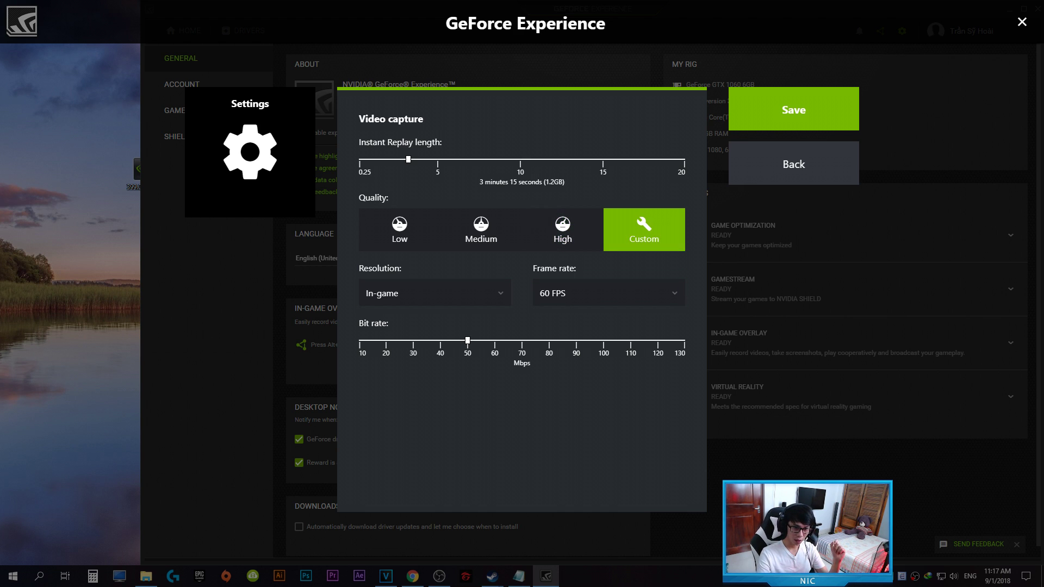
key(Down)
key(Return)
key(Down)
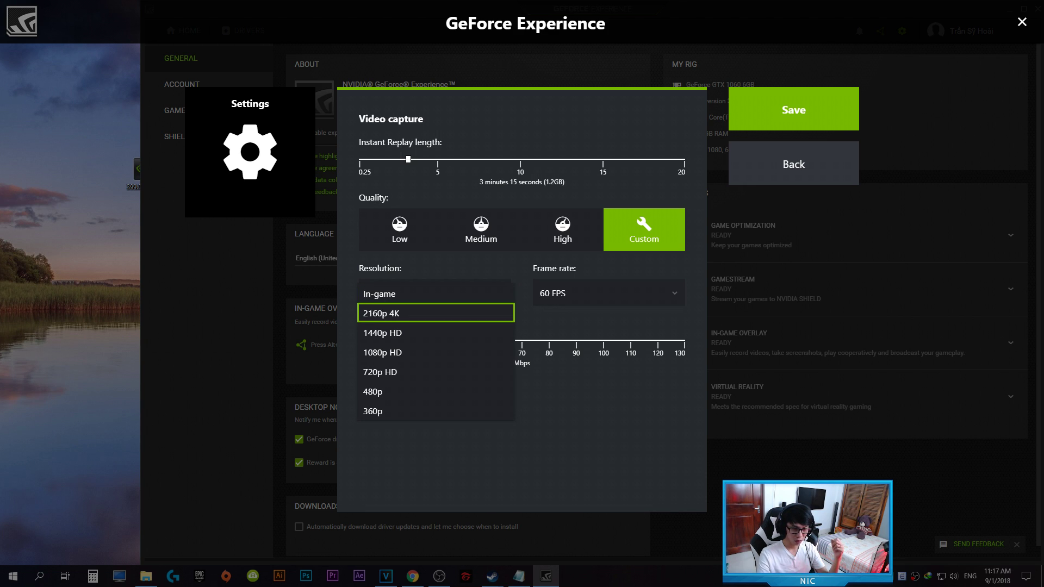
key(Down)
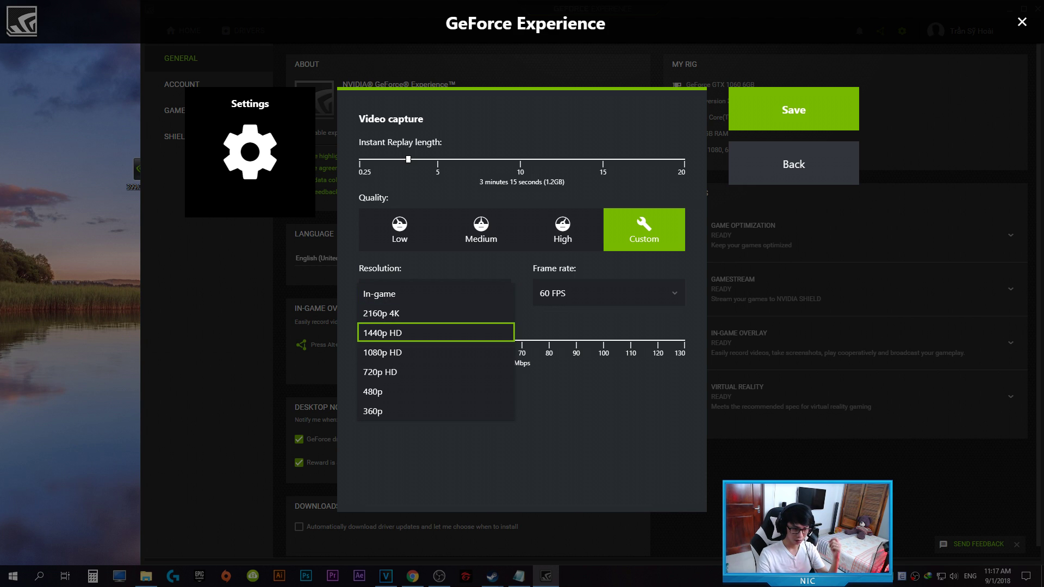
key(Up)
key(Down)
key(Down)
key(Down)
key(Escape)
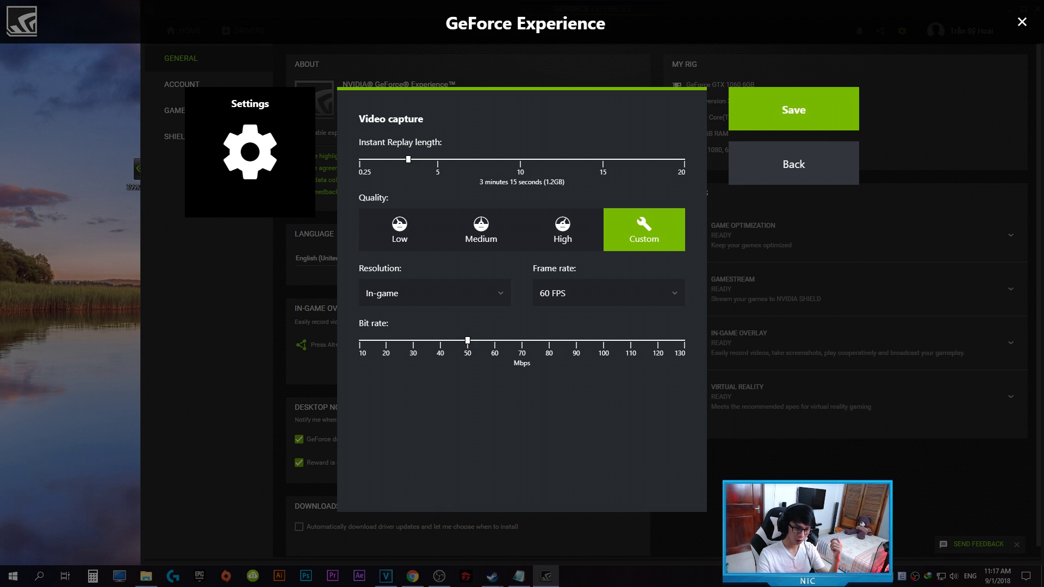
key(Return)
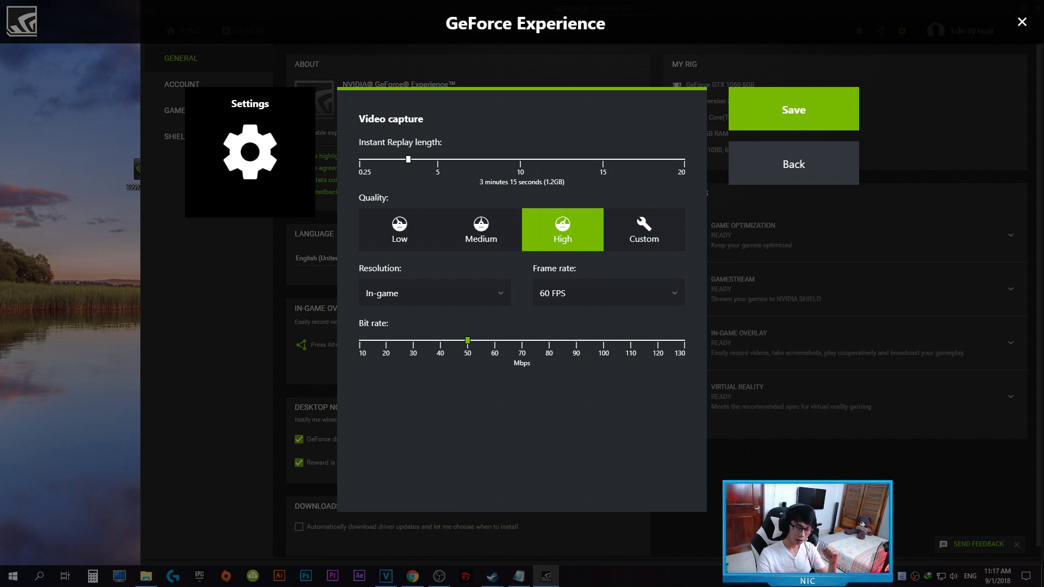
- Raise the video capture bit rate to about 55 Mbps
drag(468, 341, 440, 341)
key(Right)
key(Right)
key(Right)
key(Right)
key(Right)
key(Right)
key(Right)
key(Right)
key(Right)
key(Right)
key(Right)
key(Right)
key(Right)
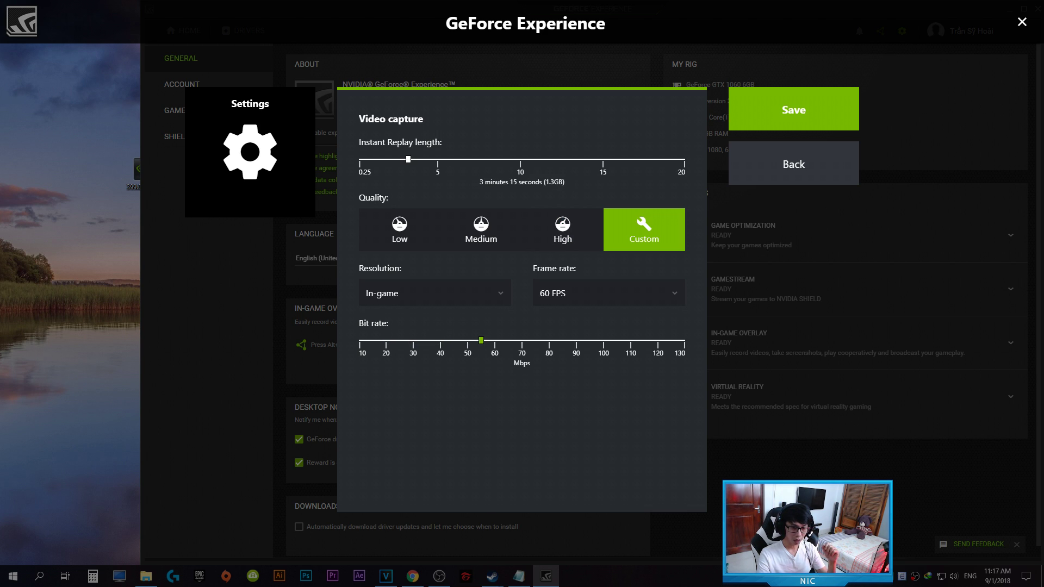
- Try lower and higher video capture bit rates, and return to about 55 Mbps
key(Right)
key(Left)
key(Left)
key(Left)
key(Left)
key(Left)
key(Left)
key(Right)
key(Right)
key(Right)
key(Right)
key(Right)
key(Right)
key(Right)
key(Left)
key(Left)
key(Left)
key(Left)
key(Left)
key(Left)
key(Left)
key(Left)
key(Left)
key(Left)
key(Left)
key(Left)
key(Left)
key(Left)
key(Left)
key(Right)
key(Right)
key(Right)
key(Right)
key(Right)
key(Right)
key(Right)
key(Right)
key(Right)
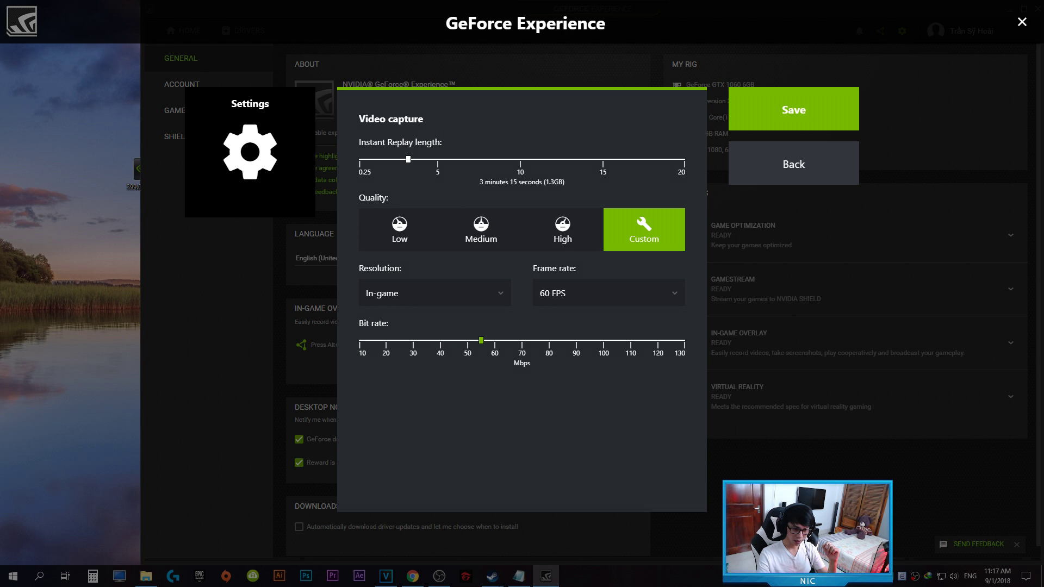
- Set the video capture bit rate to 60 Mbps and save the settings
key(Left)
key(Right)
key(Right)
key(Left)
key(Left)
key(Left)
key(Left)
key(Left)
key(Left)
key(Left)
key(Right)
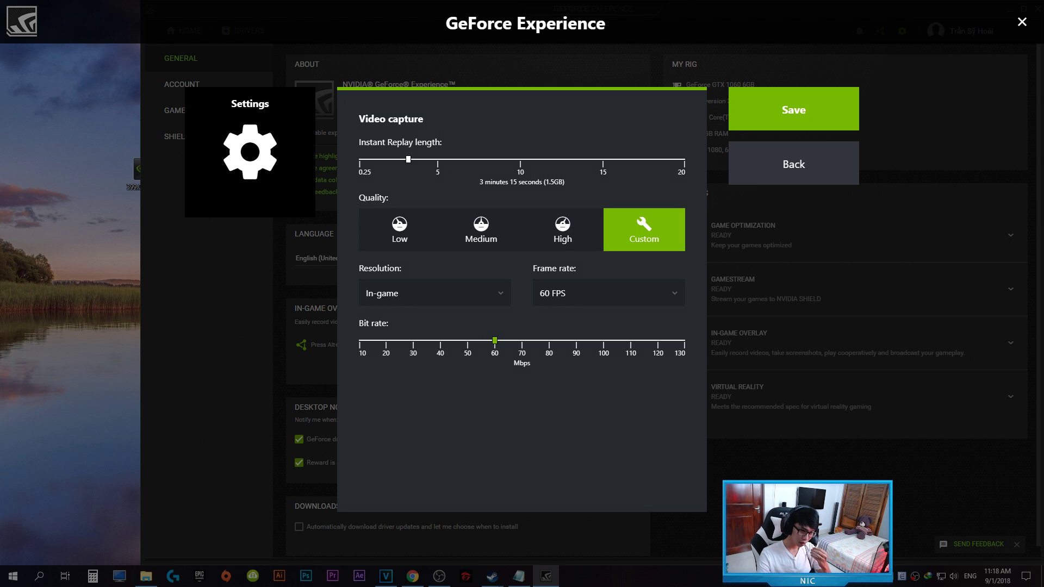
key(Left)
key(Left)
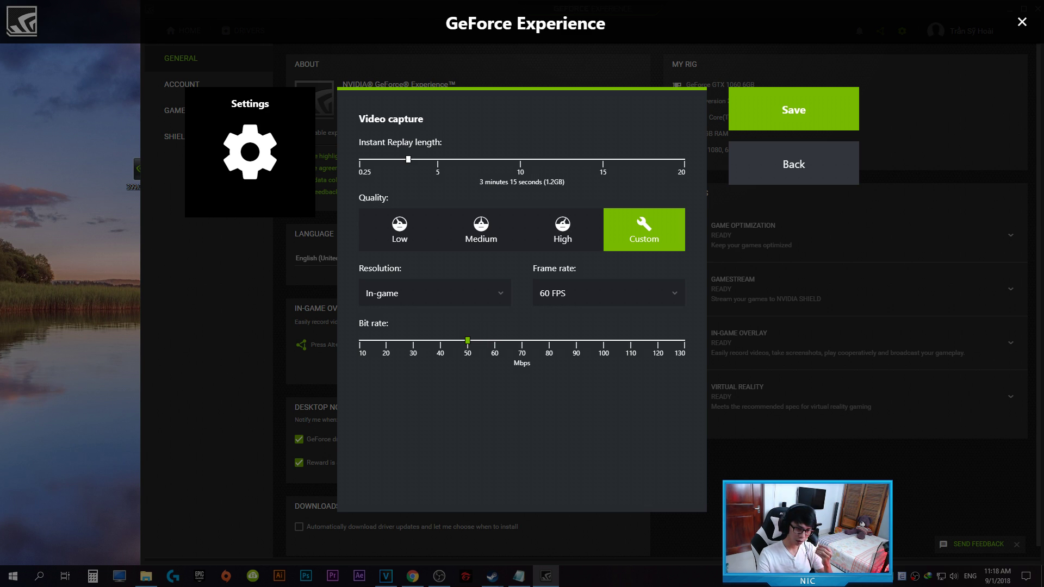
key(Right)
key(Right)
key(Up)
key(Right)
key(Up)
key(Return)
- Reopen the Instant Replay settings to check the saved video capture values, and go back to the overlay
key(Left)
key(Left)
key(Return)
key(Down)
click(391, 254)
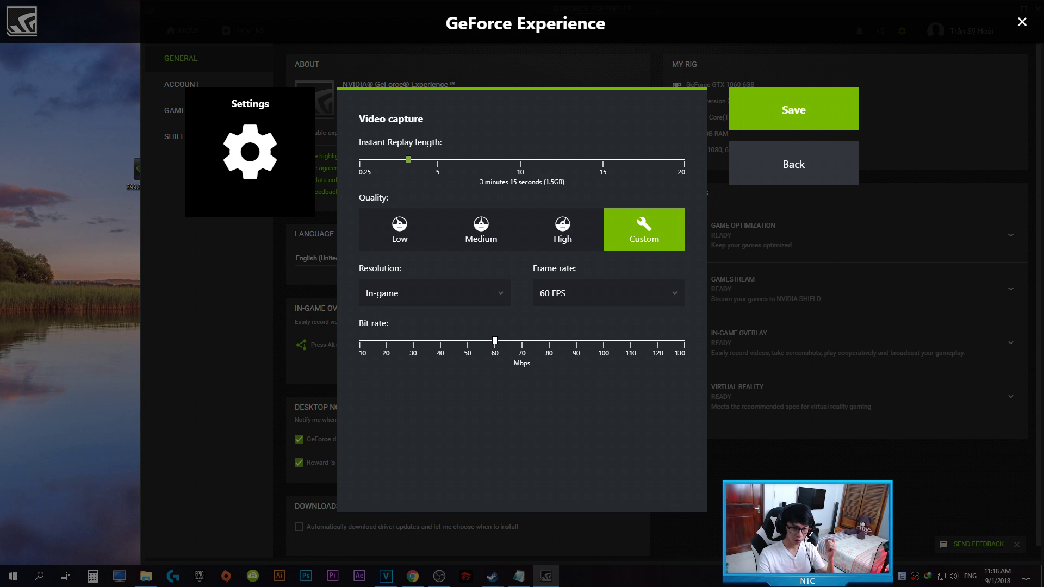
click(773, 171)
- Set the overlay's microphone mode to Always on
key(Right)
key(Right)
key(Left)
key(Left)
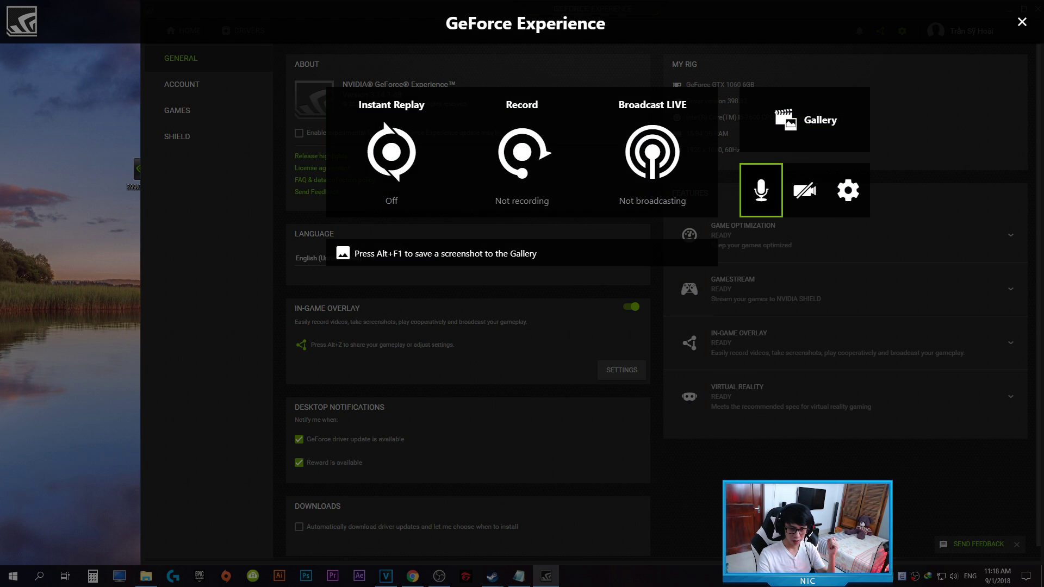
key(Return)
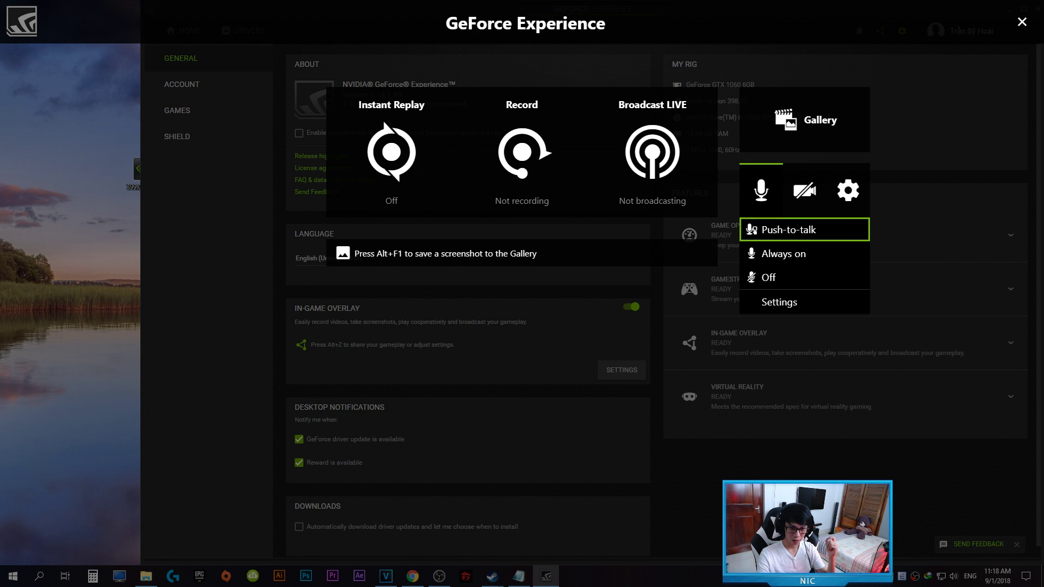
key(Up)
key(Down)
key(Down)
key(Up)
key(Down)
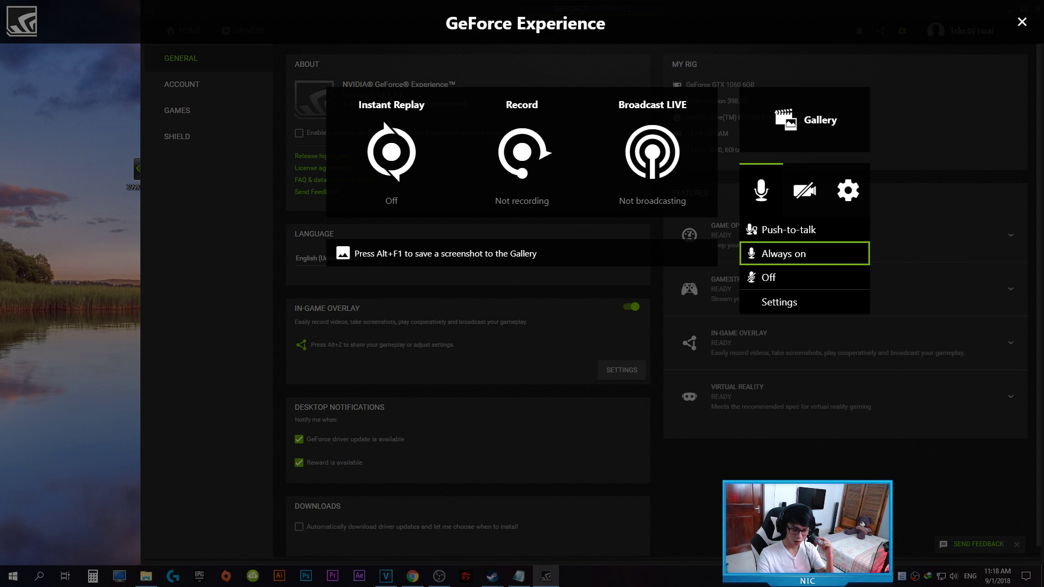
click(805, 254)
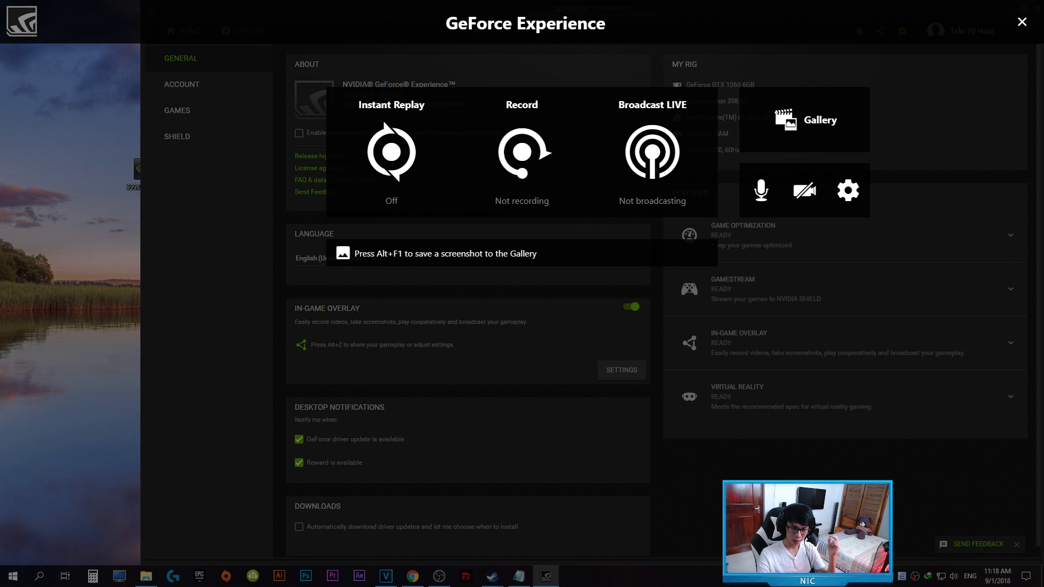
- Check the available microphone sources in the audio settings and return to the overlay
click(761, 190)
key(Down)
key(Down)
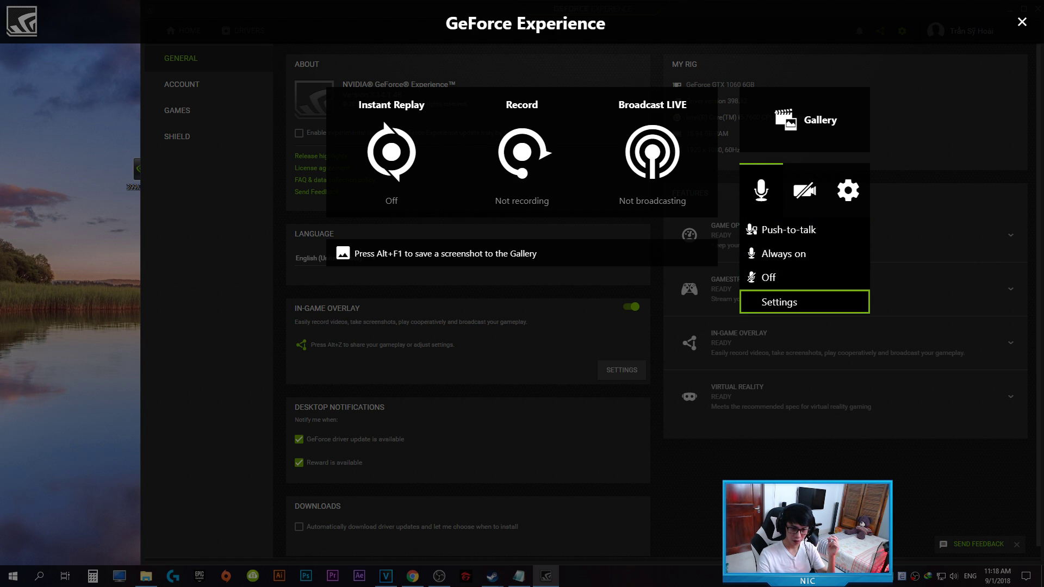
key(Return)
click(554, 219)
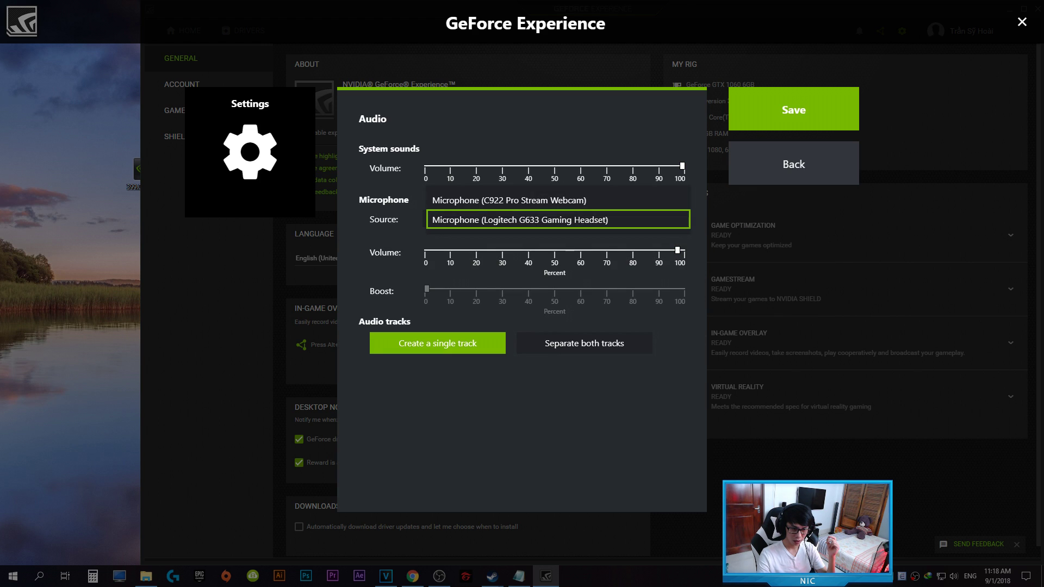
key(Return)
key(Escape)
key(Return)
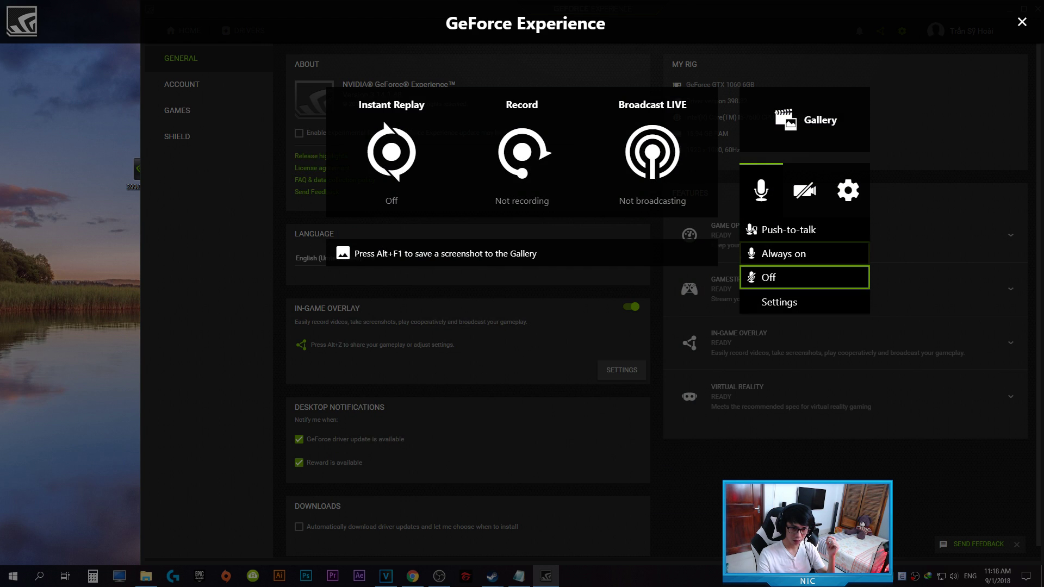
- Choose Microphone (Logitech G633 Gaming Headset) as the microphone source, save the audio settings and close the overlay
key(Down)
key(Down)
key(Return)
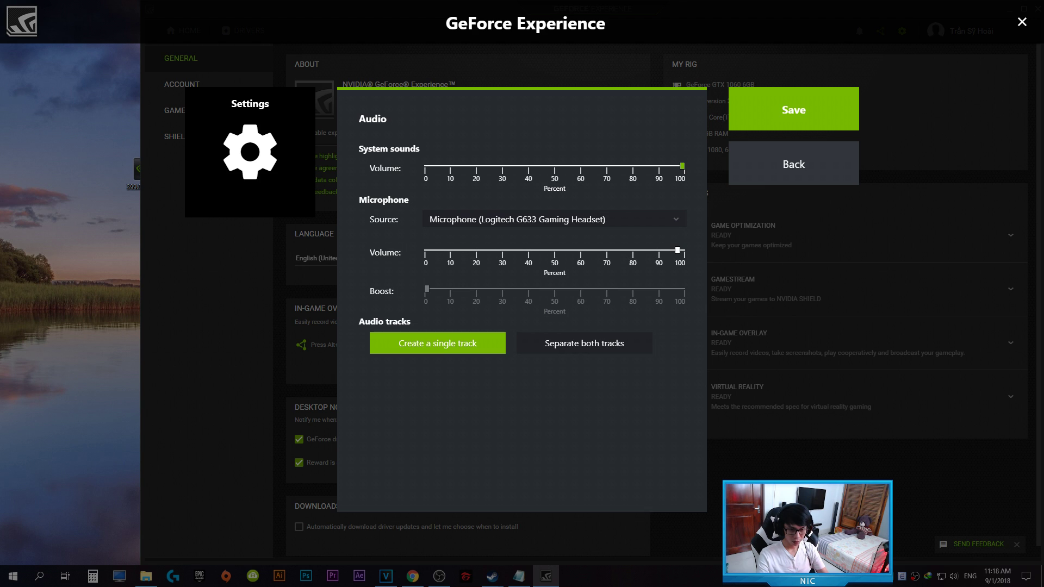
drag(682, 166, 682, 166)
key(Down)
key(Return)
key(Up)
key(Down)
key(Up)
key(Down)
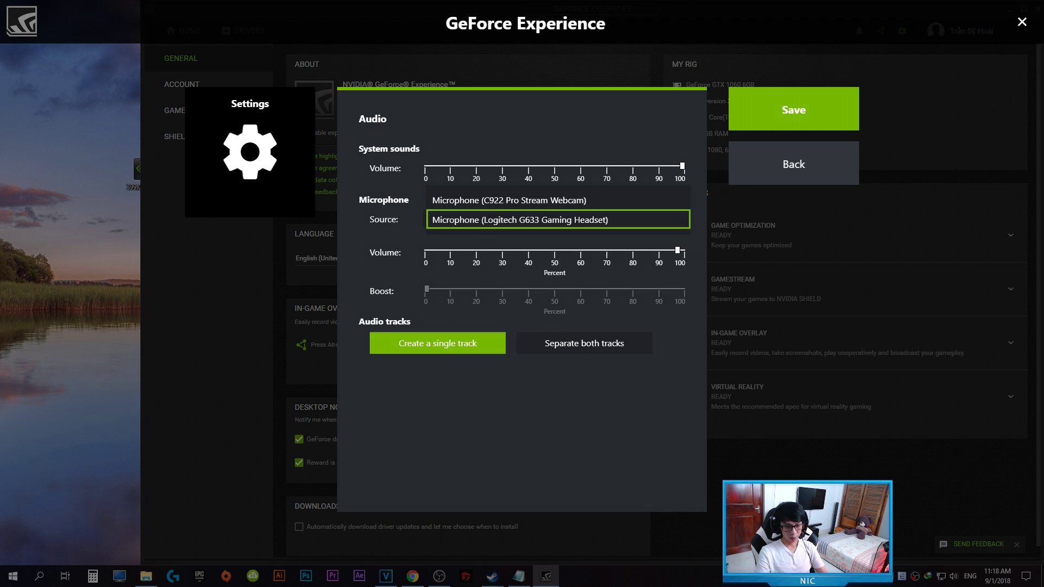
key(Up)
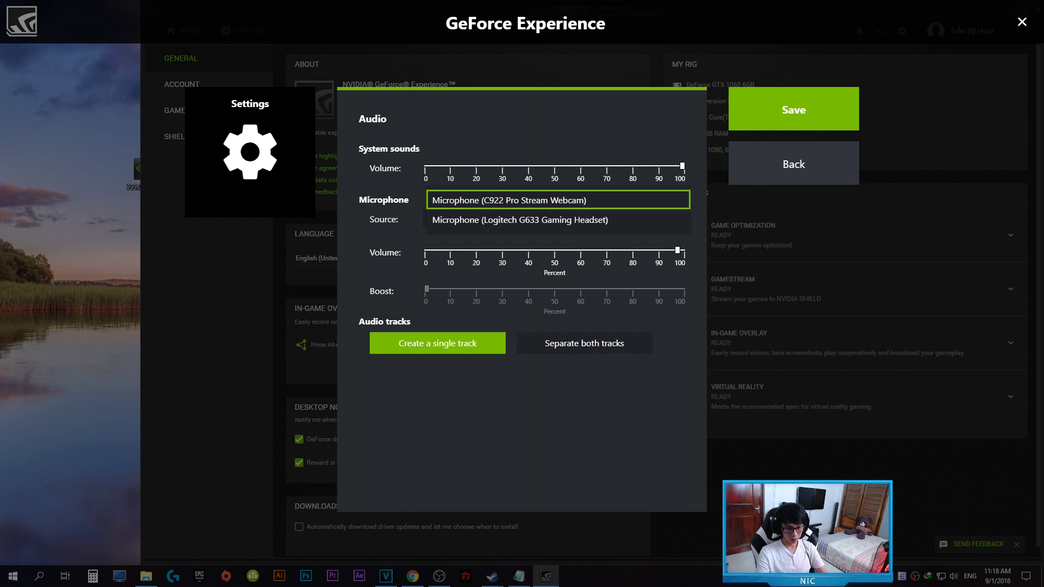
key(Down)
key(Up)
key(Down)
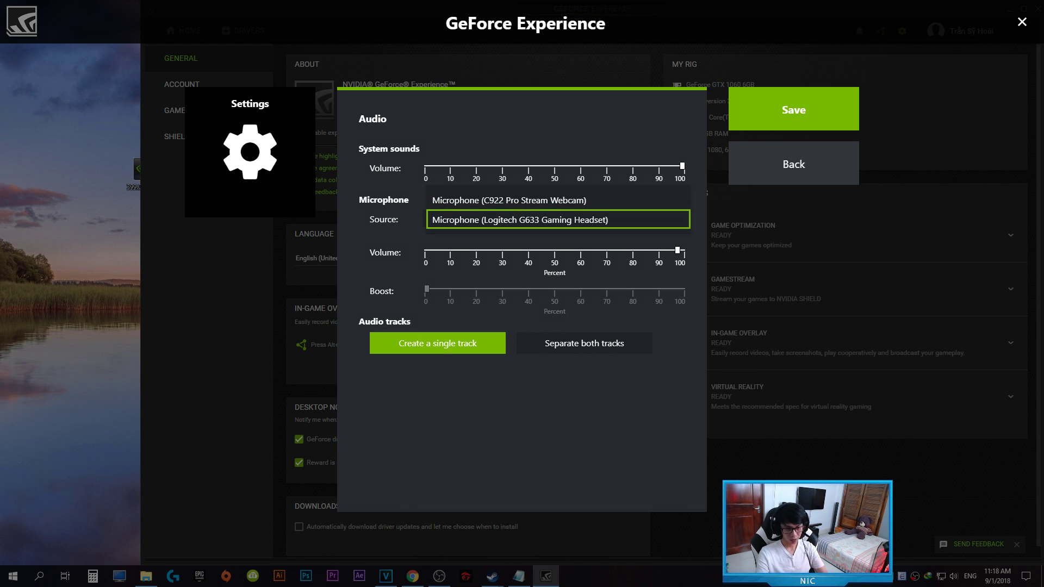
key(Return)
key(Tab)
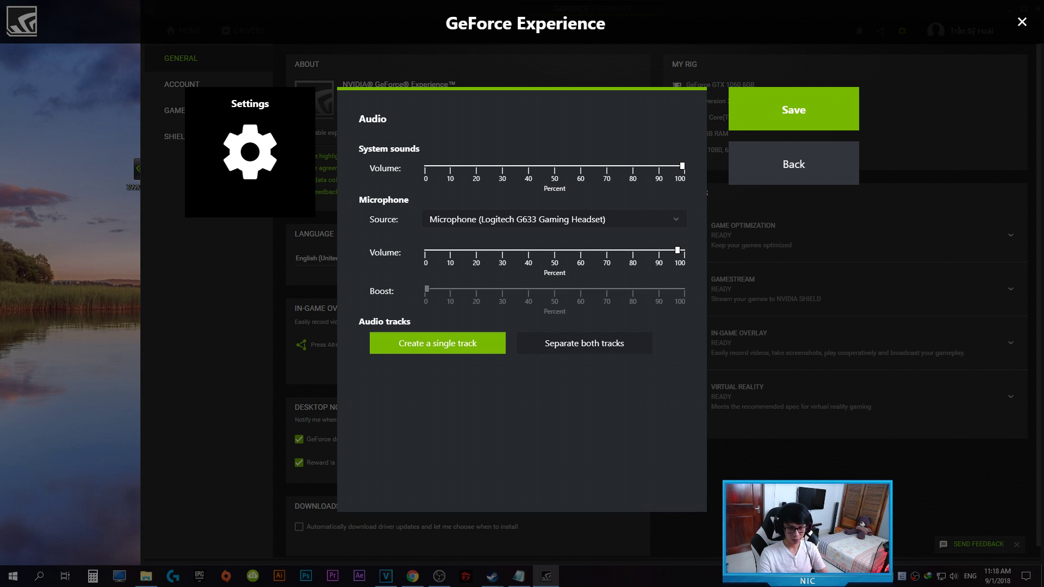
click(794, 109)
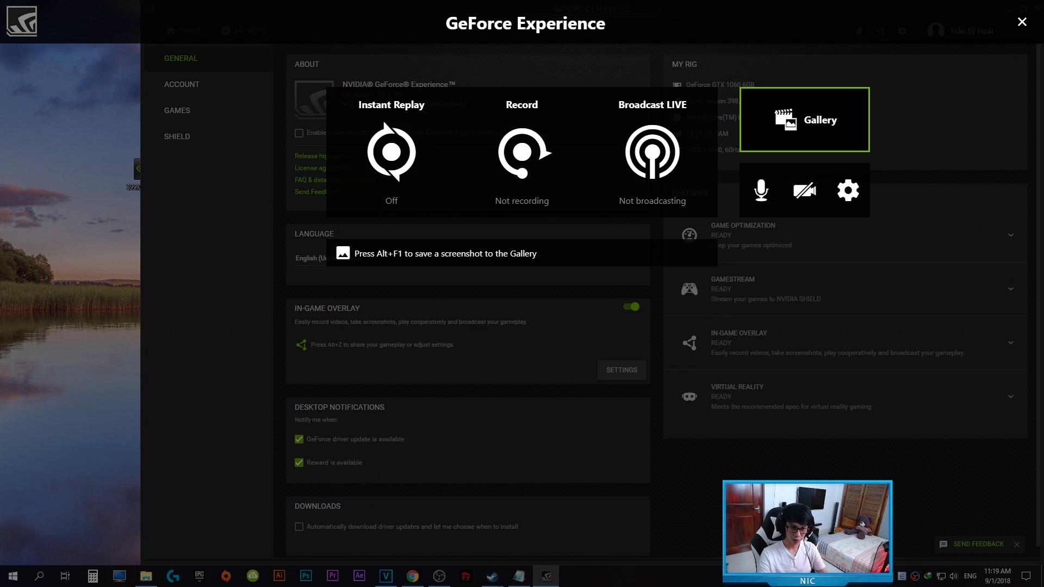
click(1022, 21)
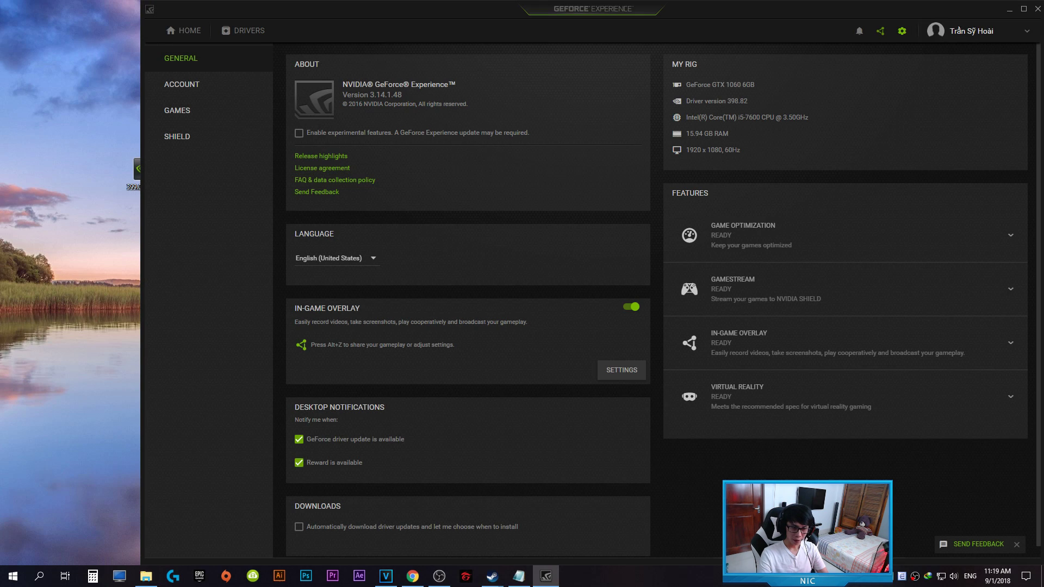
right_click(21, 236)
click(44, 268)
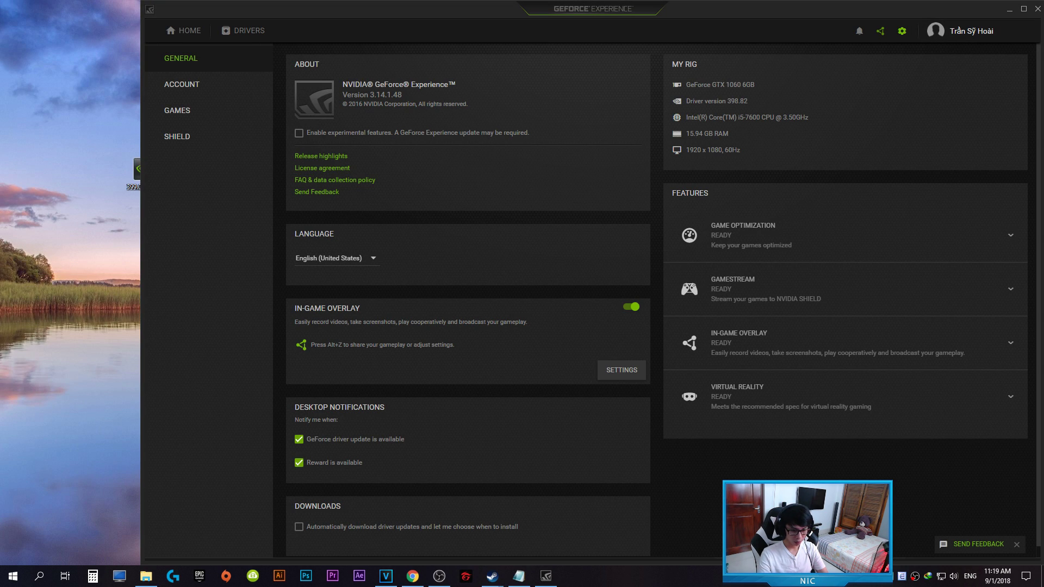
mouse_move(492, 576)
click(437, 527)
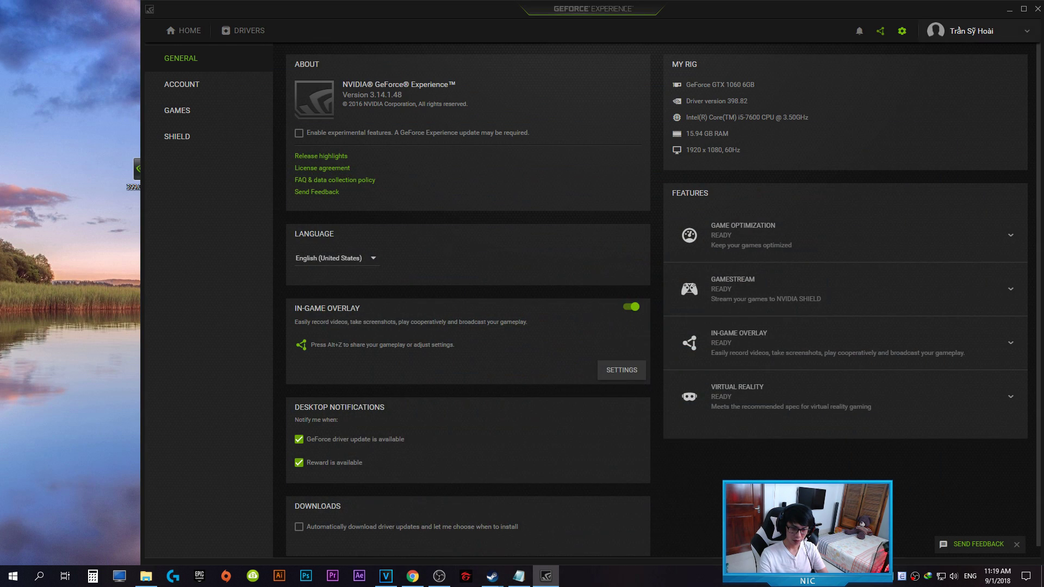
- Open the home page and look through the list of detected games
click(183, 31)
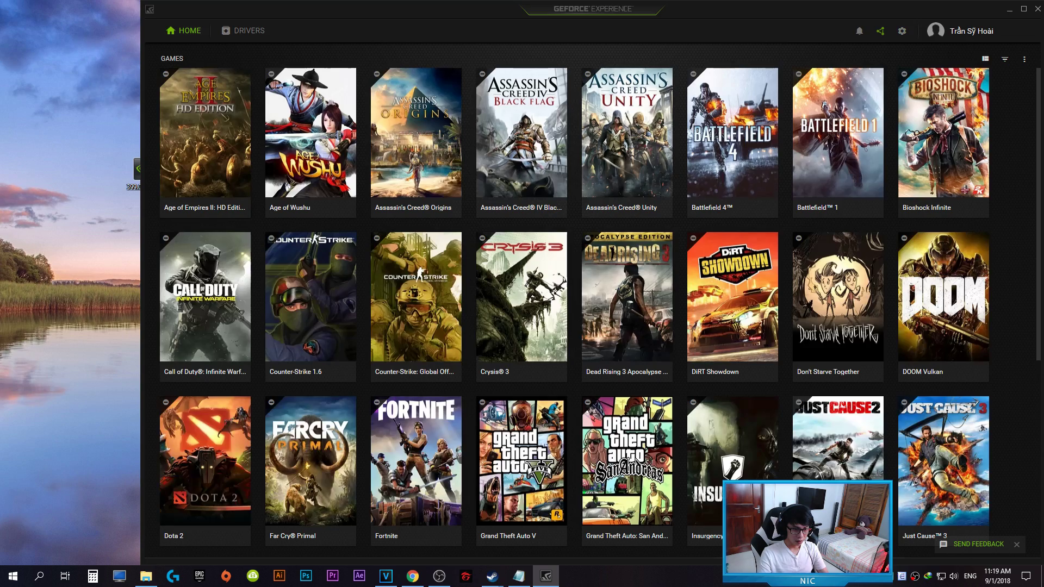
scroll(310, 435, down, 5)
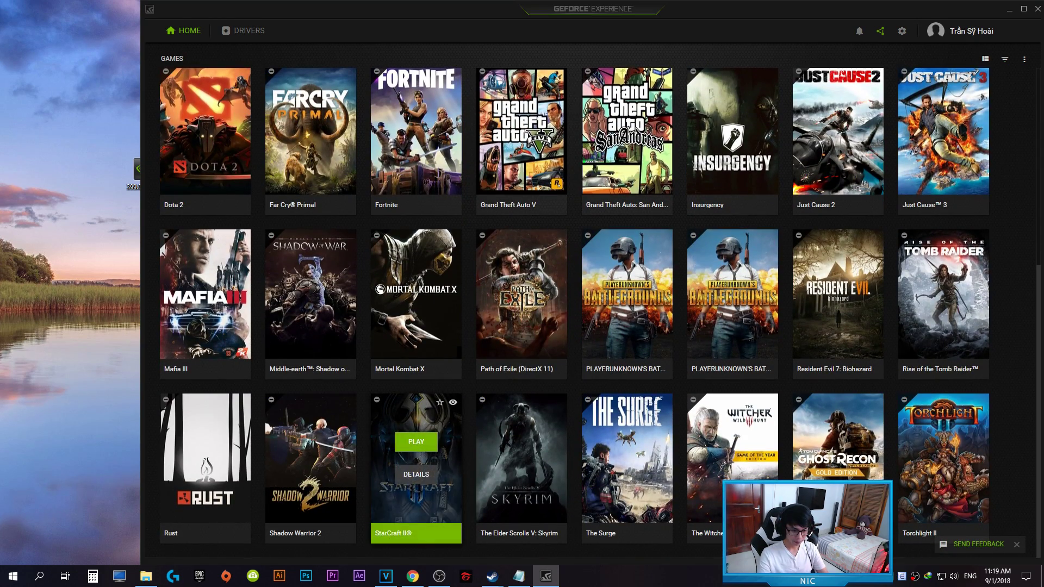
- Widen the GeForce Experience window slightly over the desktop
right_click(53, 345)
click(76, 378)
right_click(48, 357)
click(77, 389)
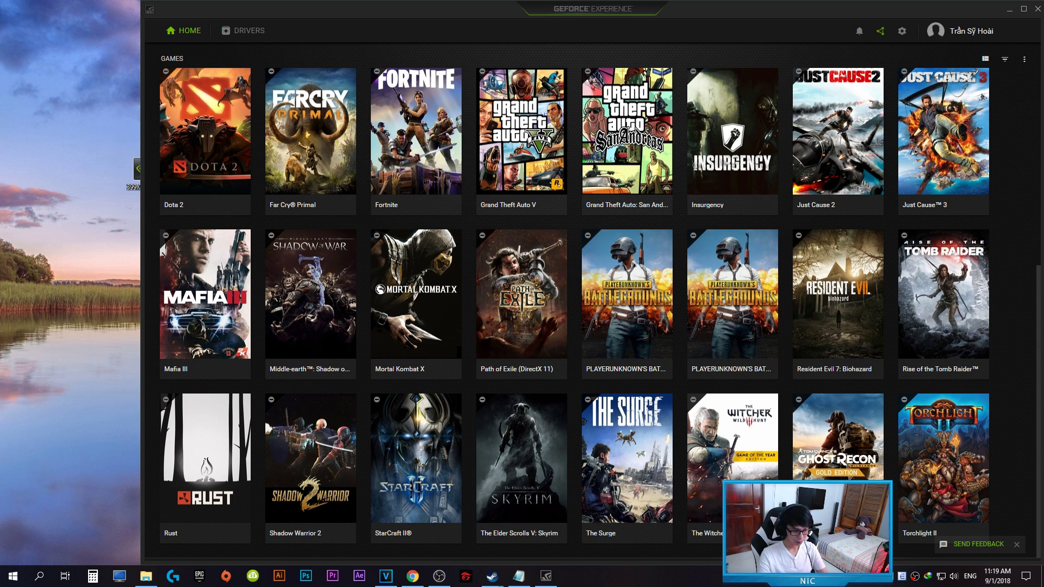
drag(141, 386, 116, 387)
right_click(49, 369)
click(80, 400)
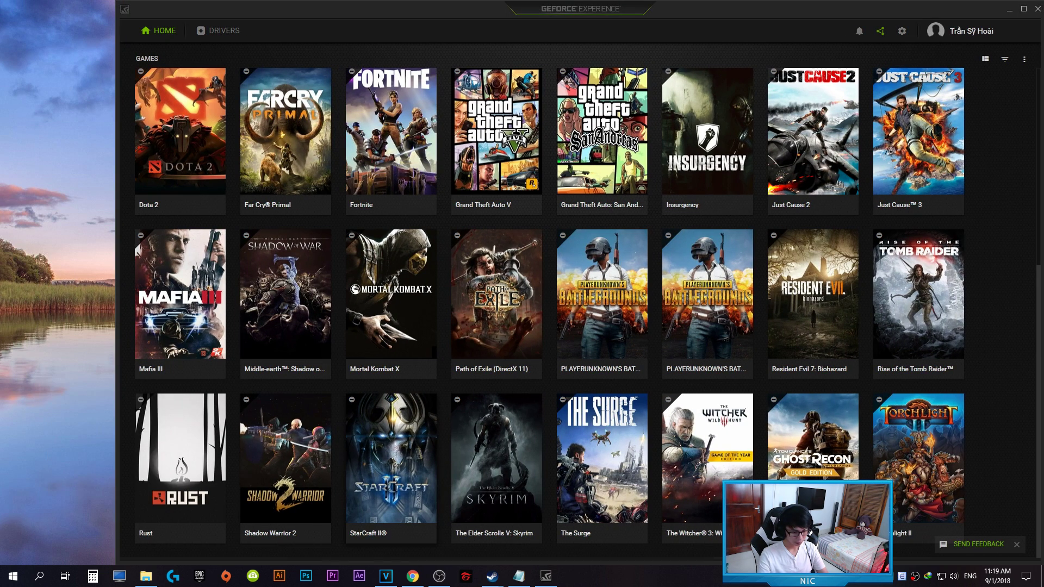
- In PUBG, set automatic highlight recording (Tự động quay điểm nổi bật) to NVIDIA Highlights and apply the change
mouse_move(391, 457)
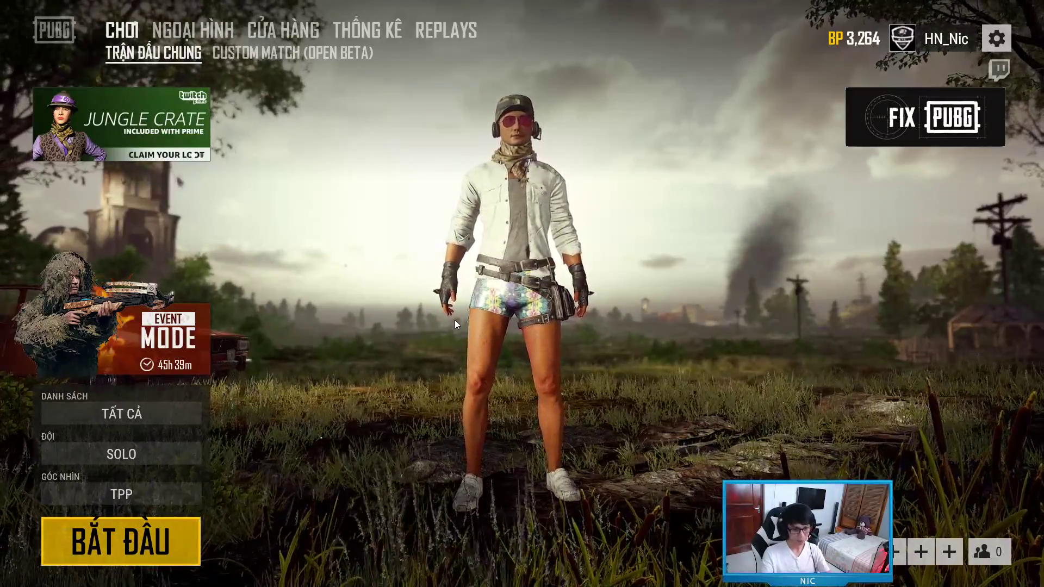
key(Escape)
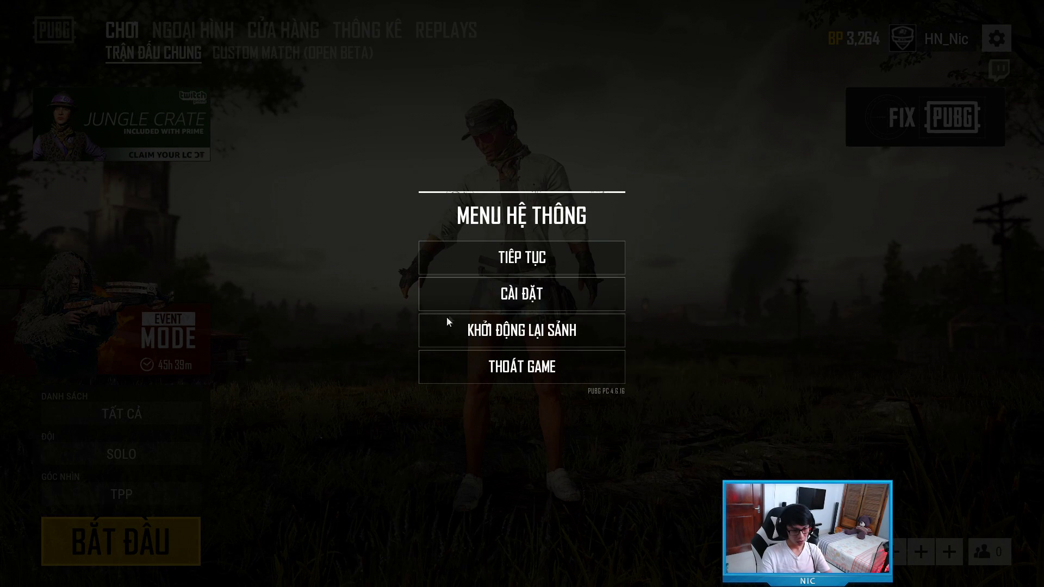
click(508, 294)
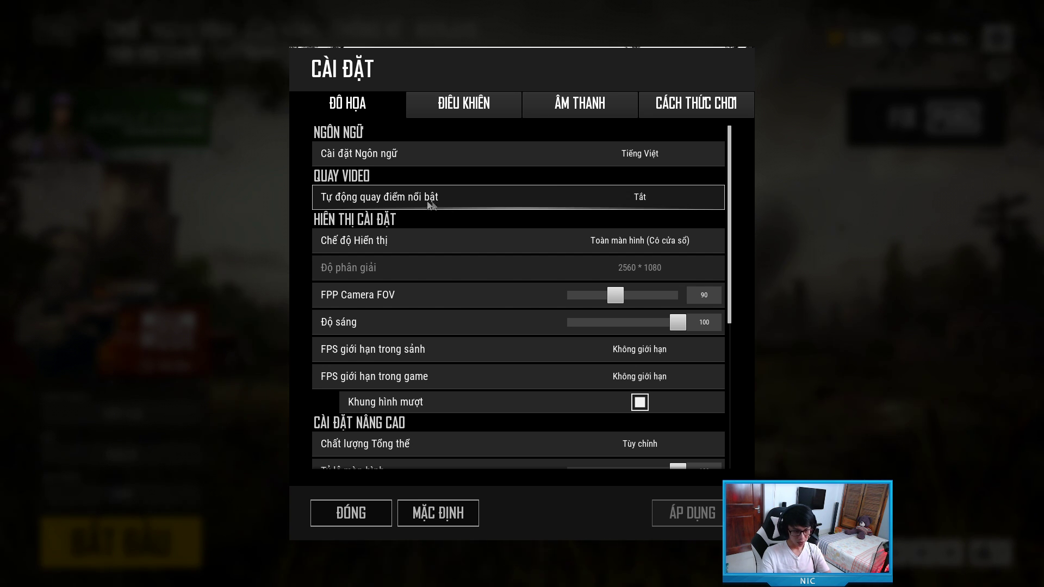
click(621, 197)
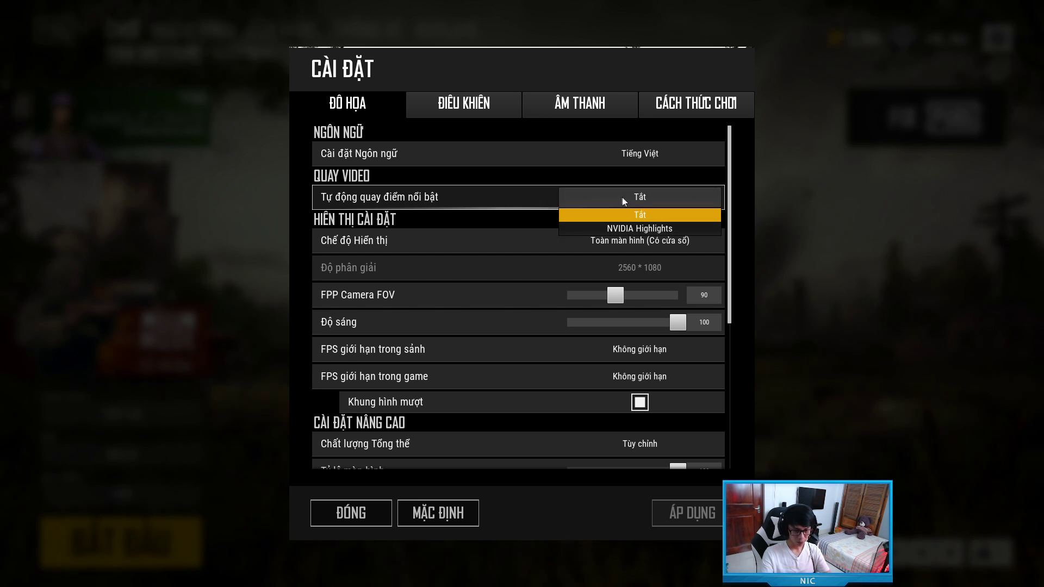
click(635, 229)
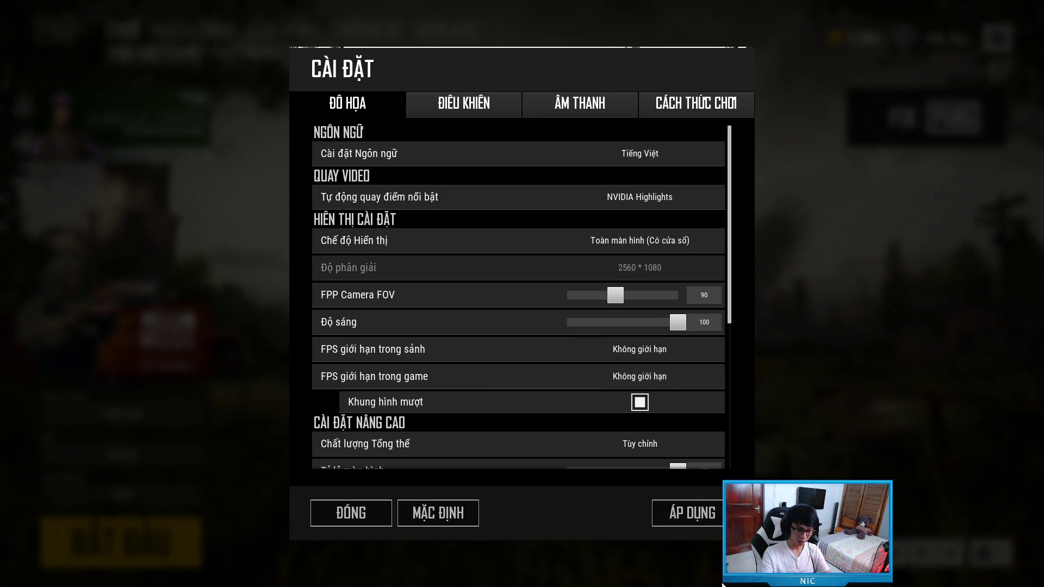
click(692, 517)
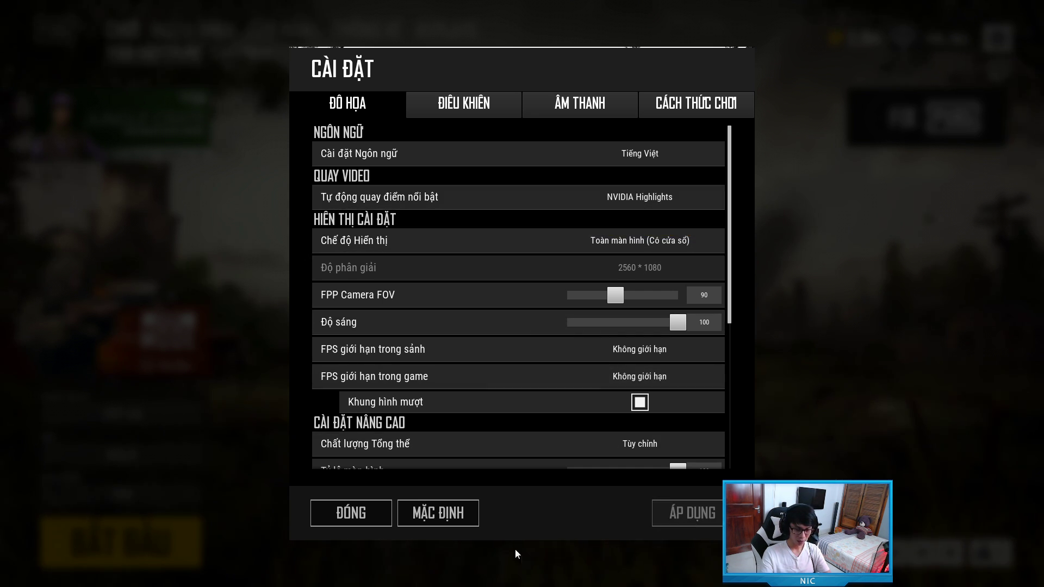
- Check the replay (Phát lại) and Death Cam options in the gameplay settings, and close the settings
click(702, 103)
drag(733, 216, 731, 462)
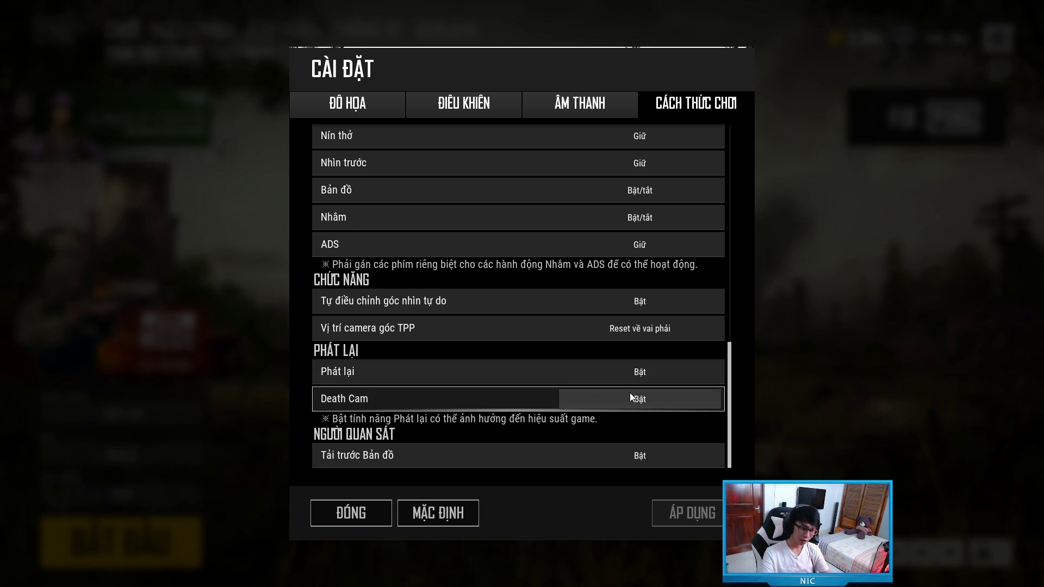
click(380, 516)
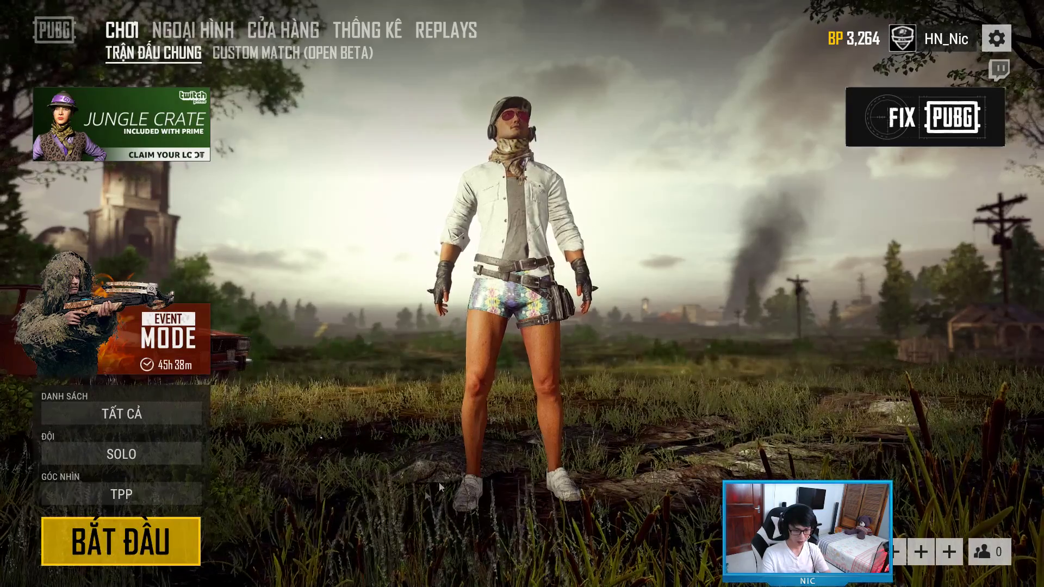
- Reopen the graphics settings to check the automatic highlight recording option, and close them
key(Escape)
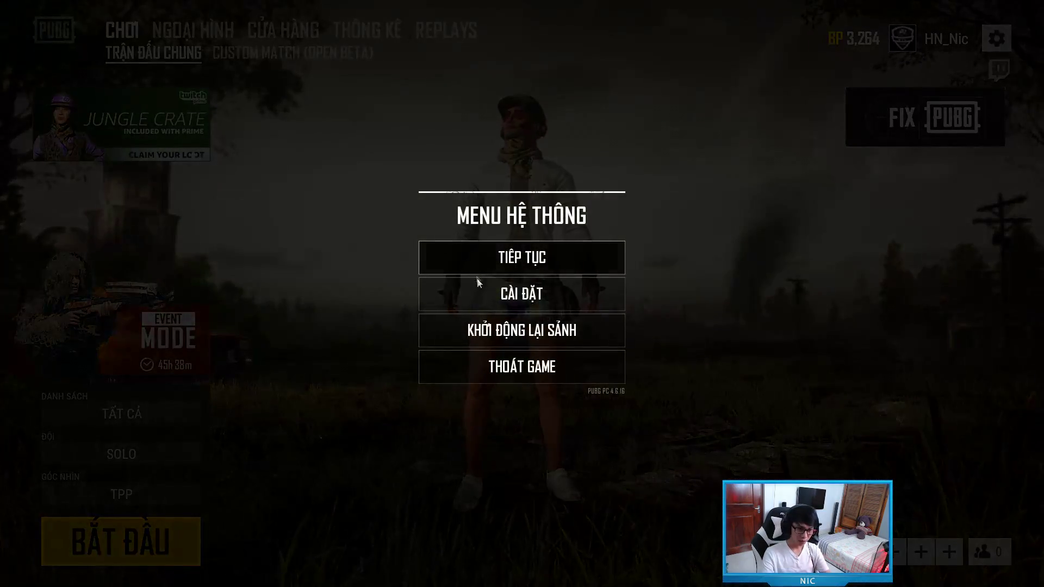
click(476, 287)
click(359, 104)
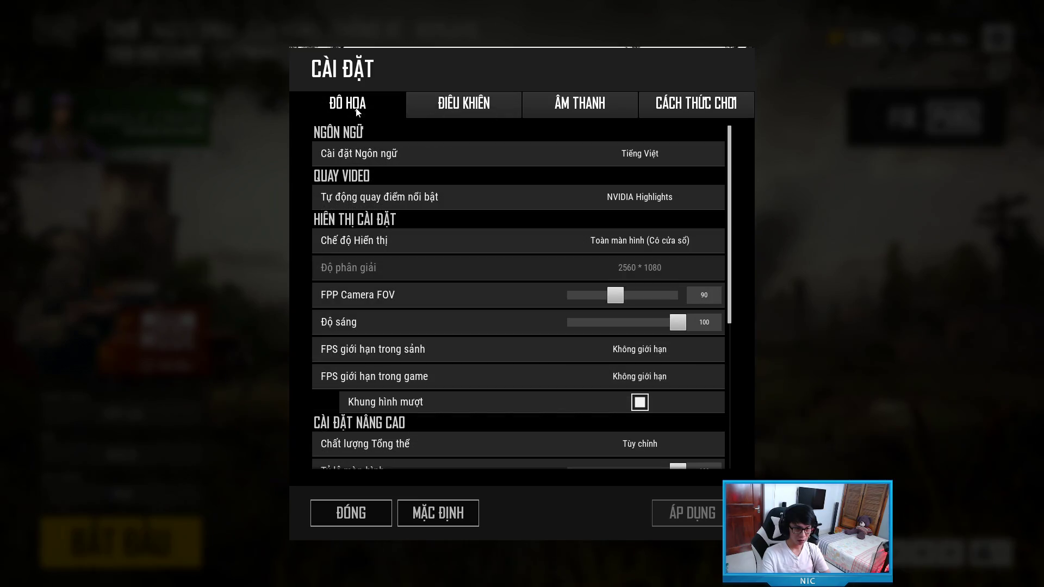
click(351, 513)
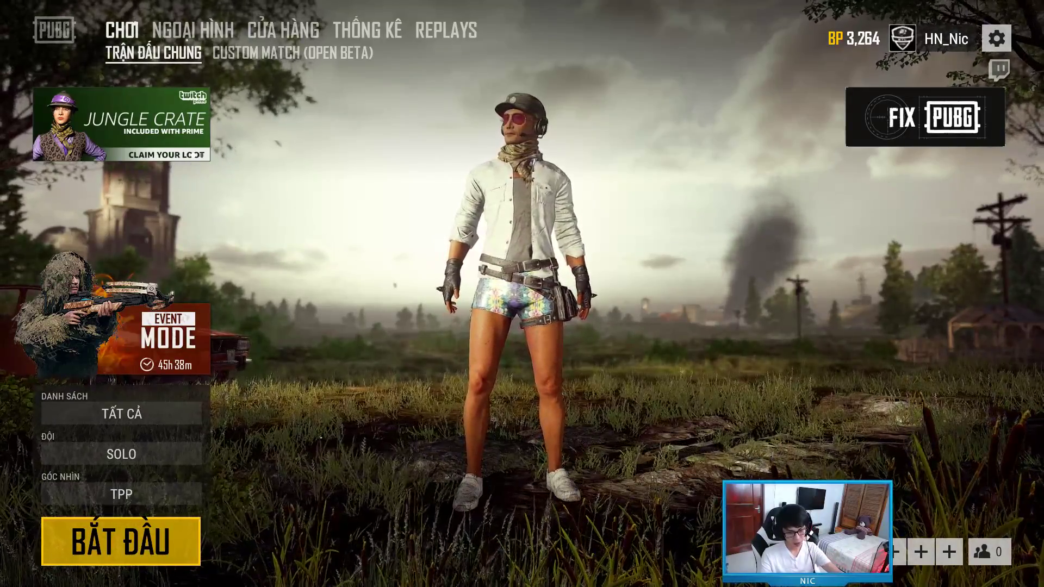
- Quit PUBG, check the Instant Replay options in the GeForce Experience overlay, and close the overlay
key(alt+F4)
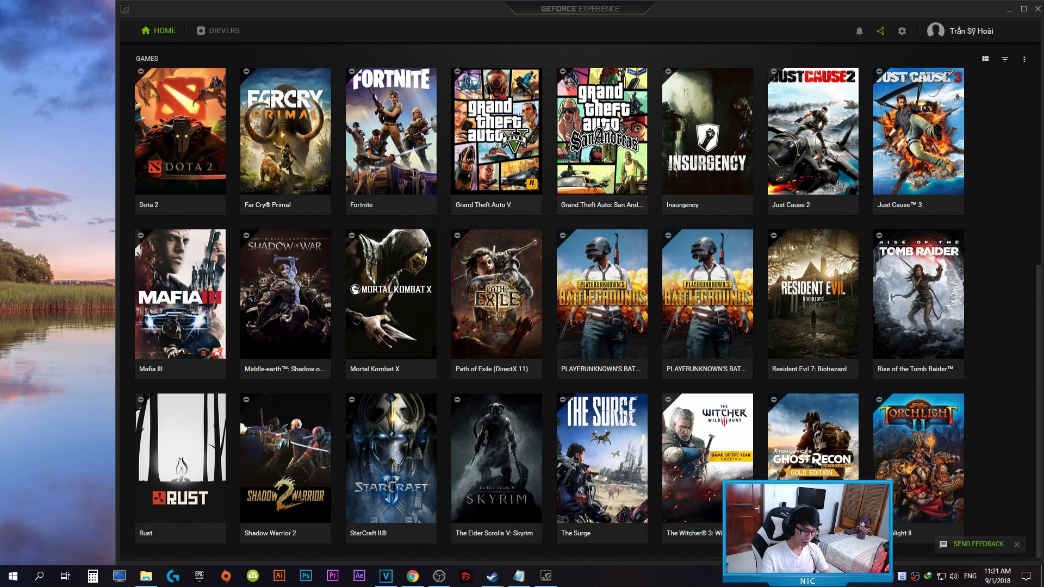
key(alt+z)
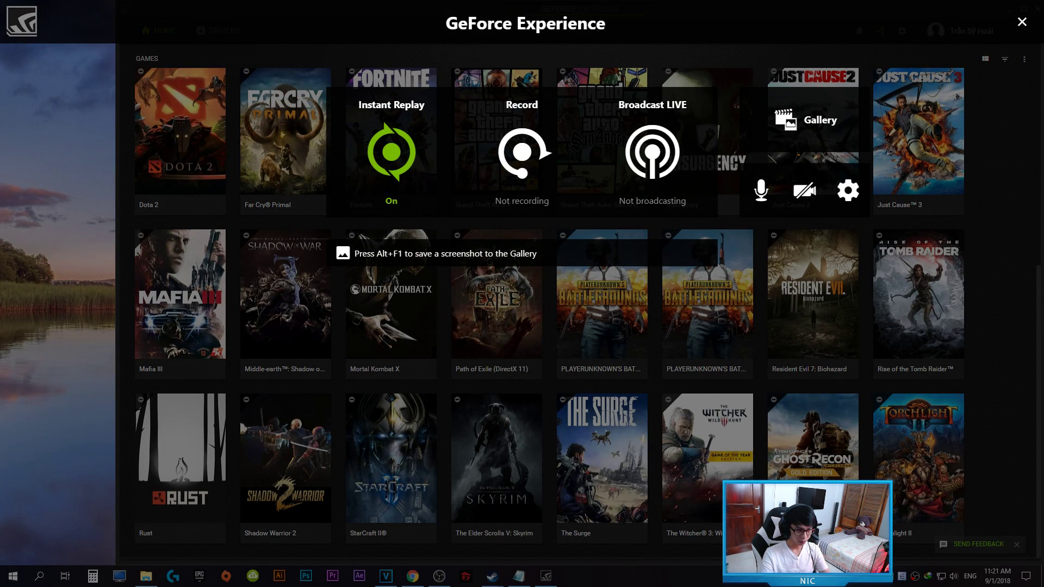
click(391, 152)
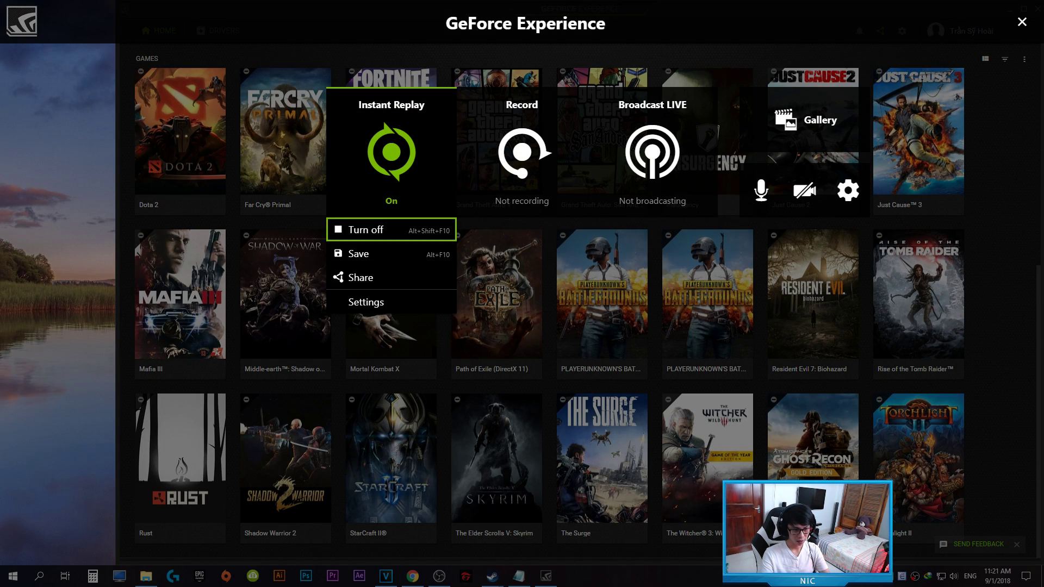
key(Up)
key(Down)
key(Up)
key(Left)
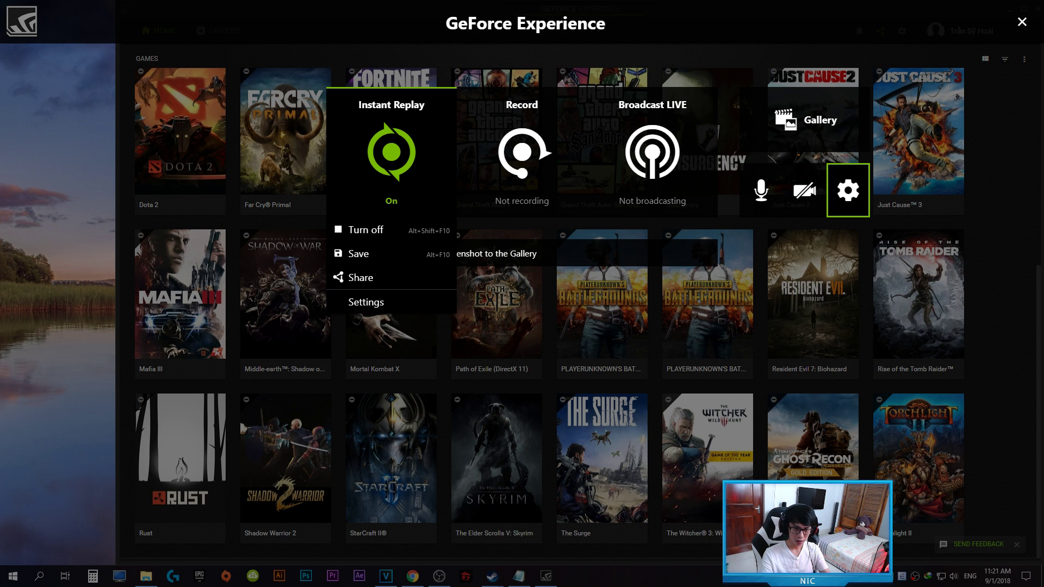
click(1022, 22)
- Minimize the GeForce Experience window to clear the desktop
right_click(47, 326)
click(76, 358)
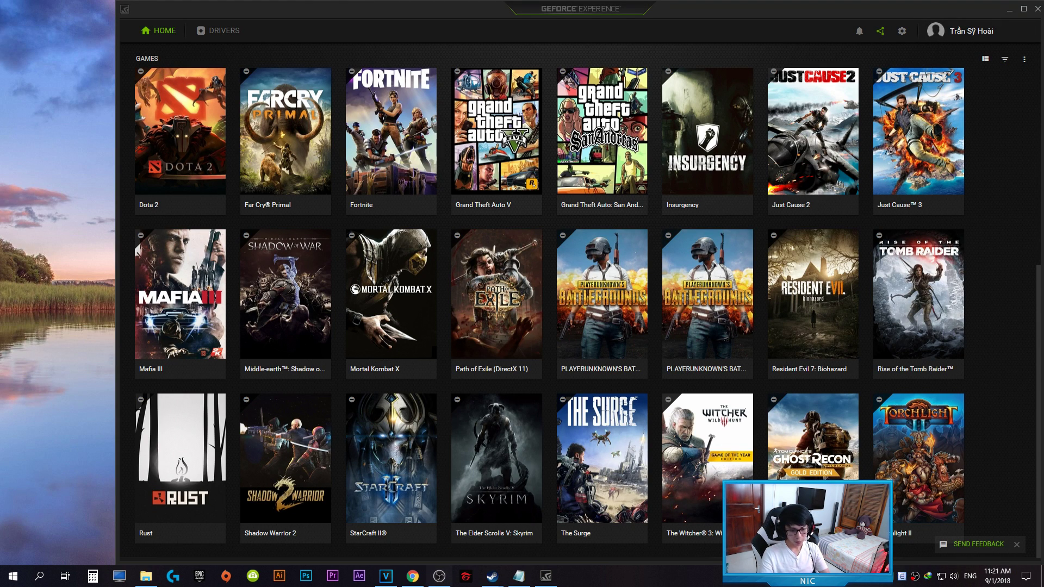
click(1009, 9)
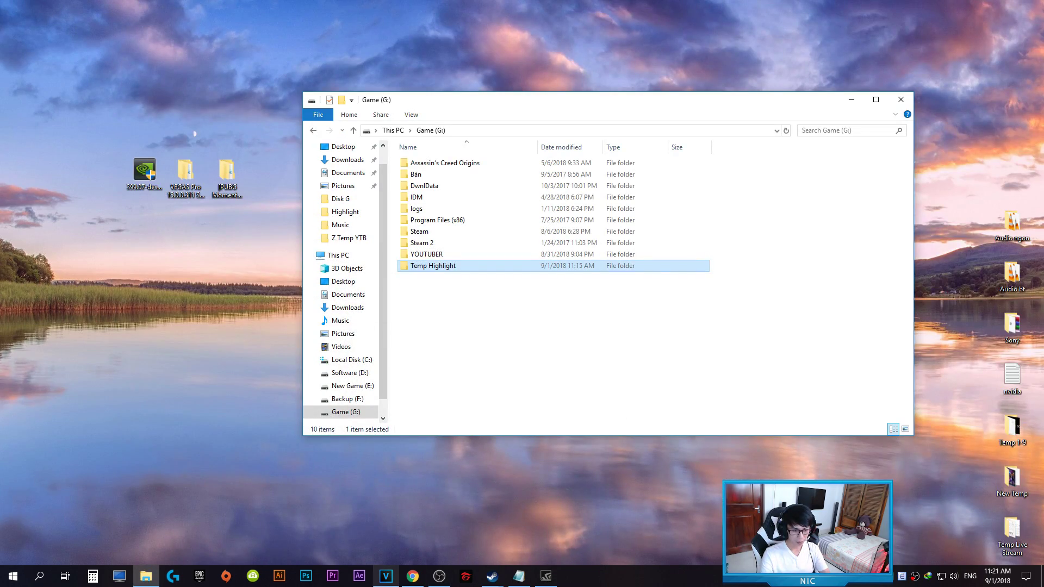
- Switch to VEGAS Pro and mute both the video track and the audio track of the open project
click(386, 576)
click(386, 576)
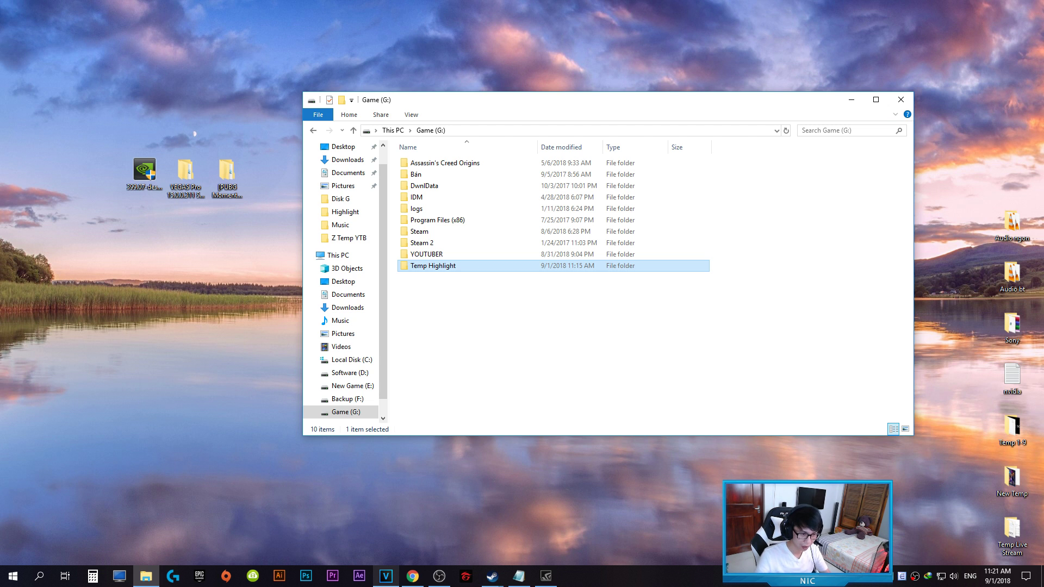
click(386, 576)
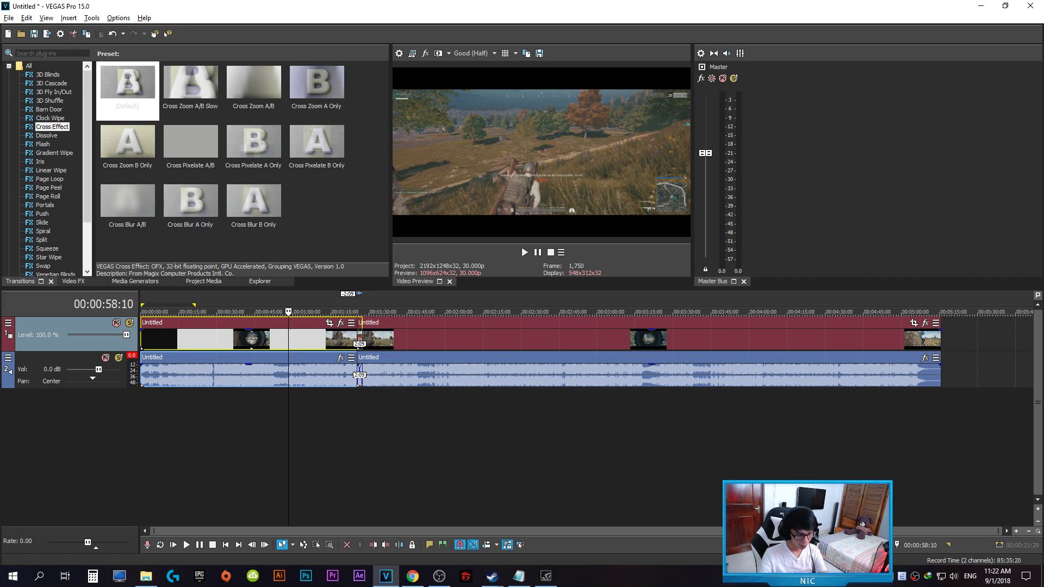
click(117, 323)
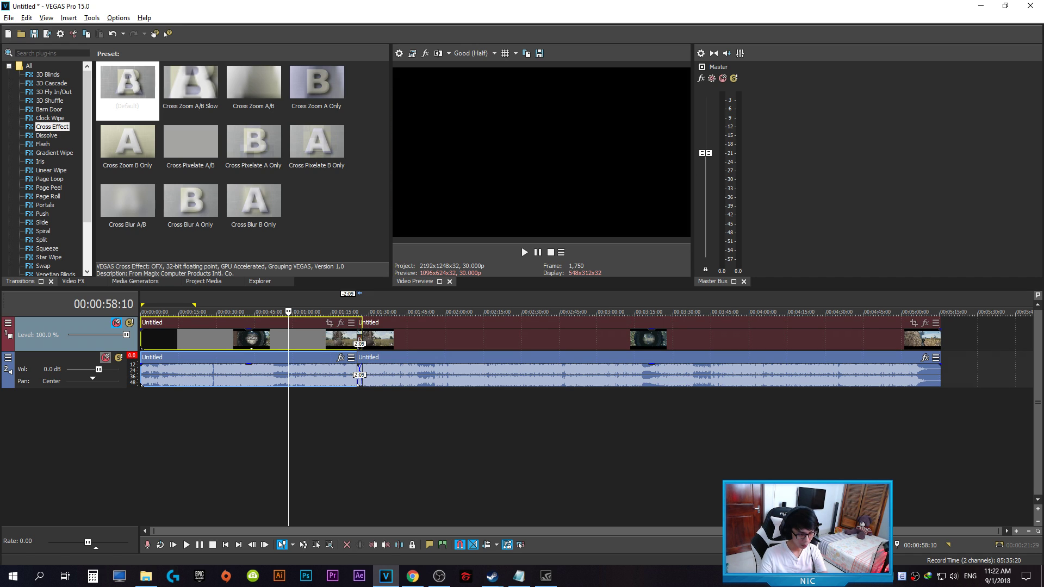
click(105, 358)
key(ctrl+o)
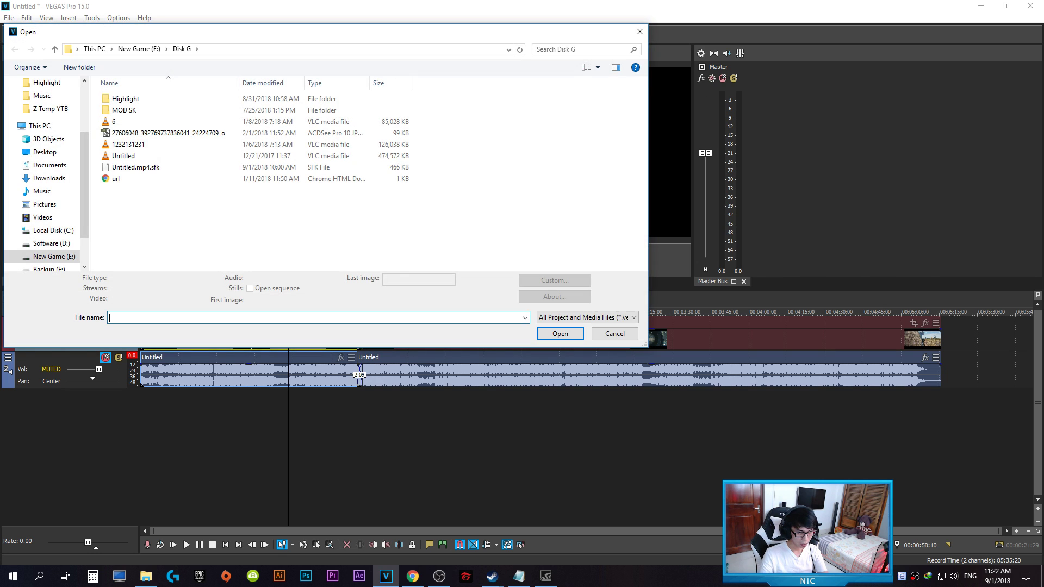
key(alt+Up)
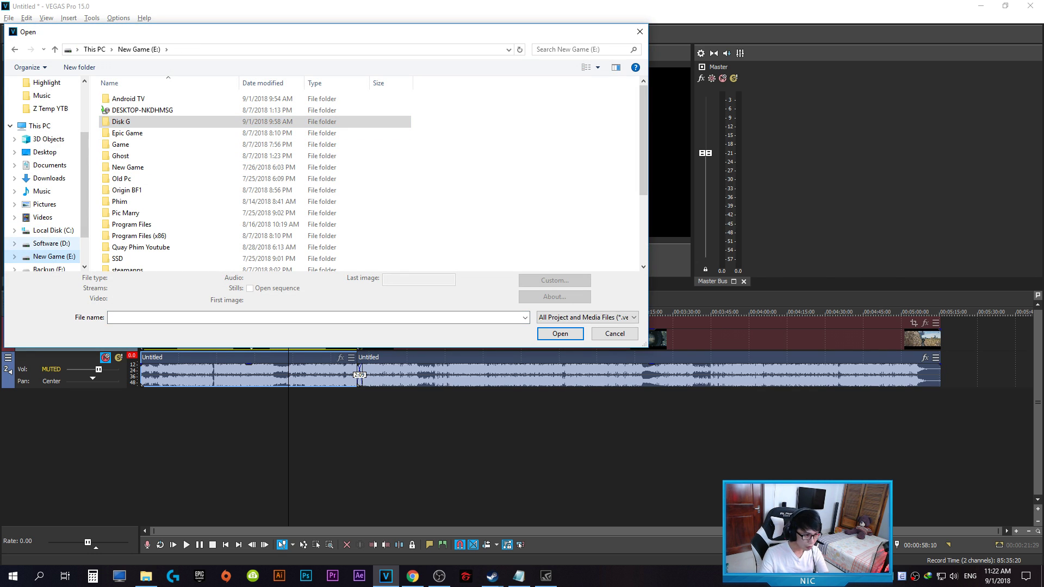
click(51, 243)
click(54, 256)
double_click(150, 121)
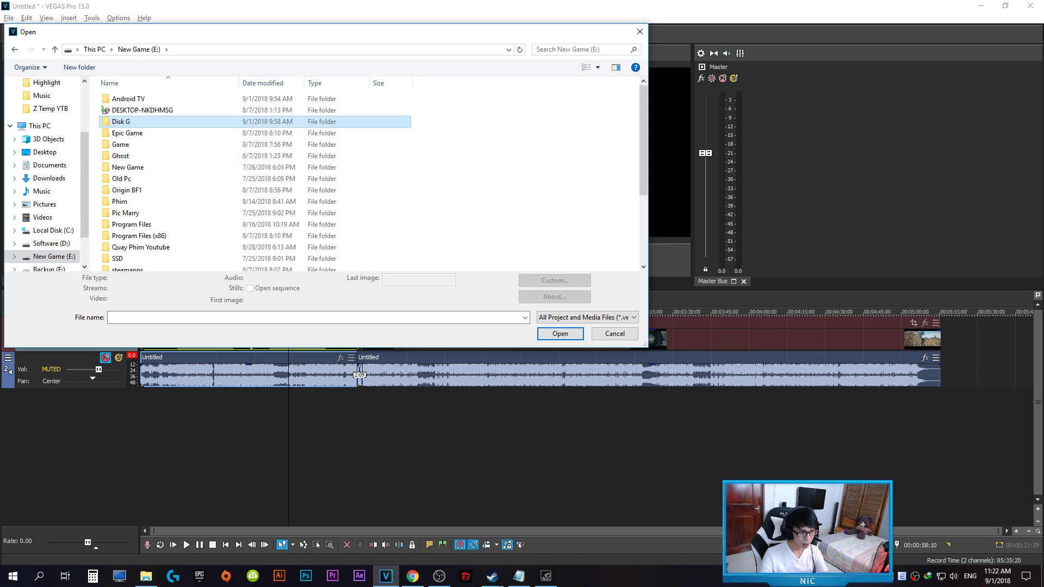
click(150, 98)
double_click(125, 98)
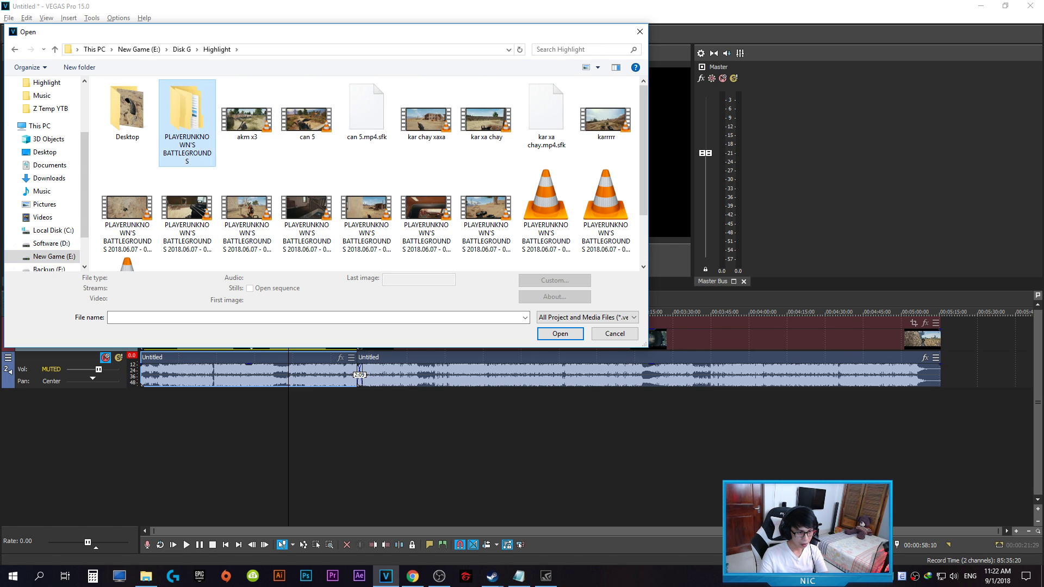
double_click(187, 122)
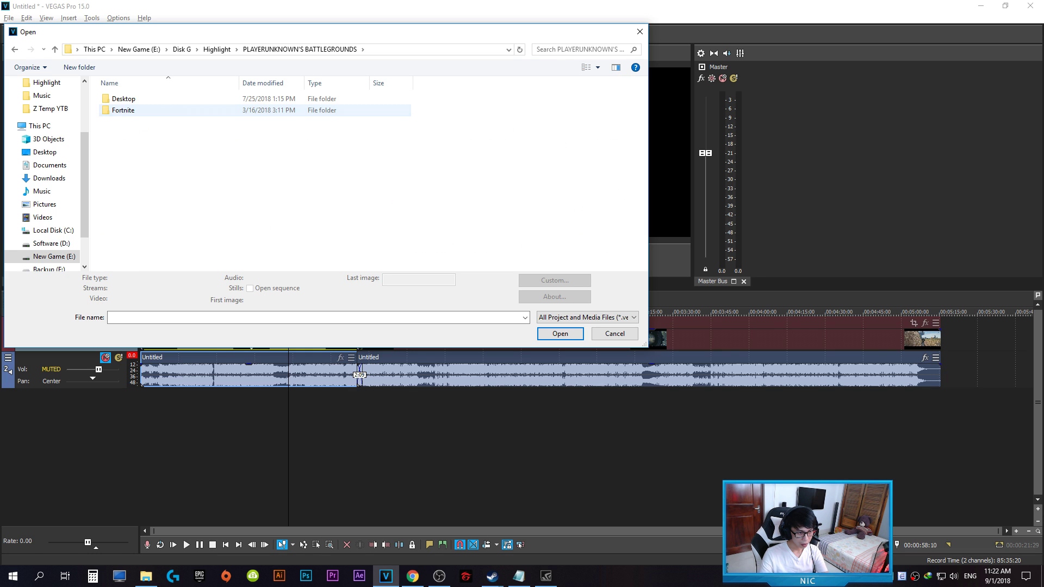
click(615, 333)
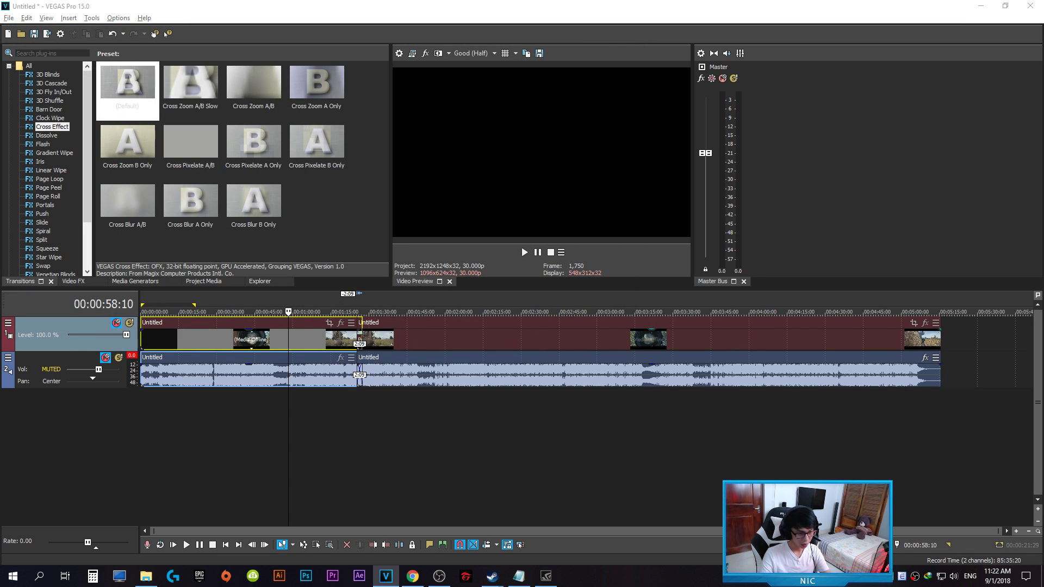
- Switch to File Explorer and open the Highlight folder inside Disk G on the New Game (E:) drive
click(146, 576)
double_click(740, 296)
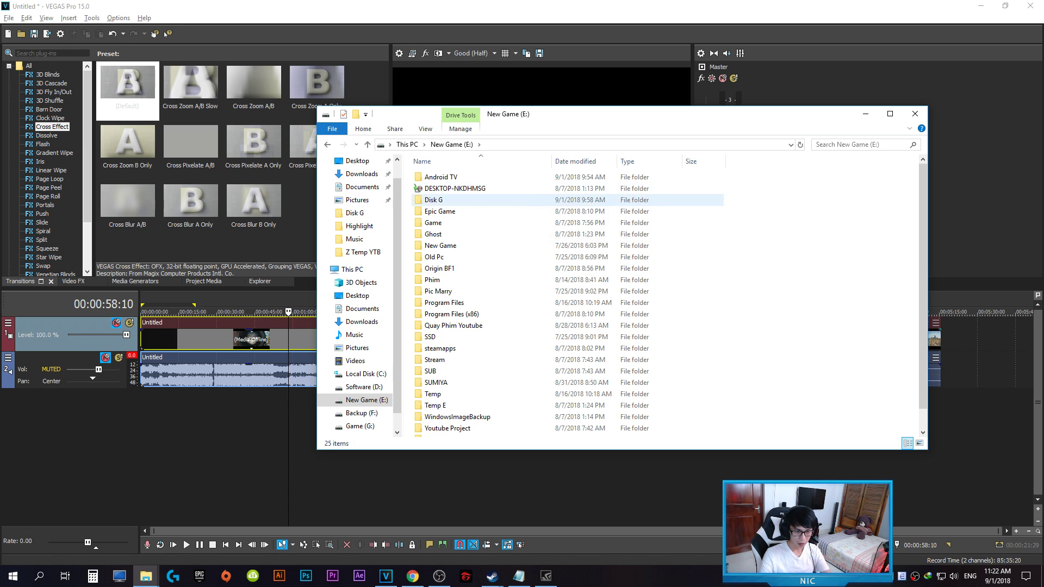
double_click(543, 200)
double_click(544, 176)
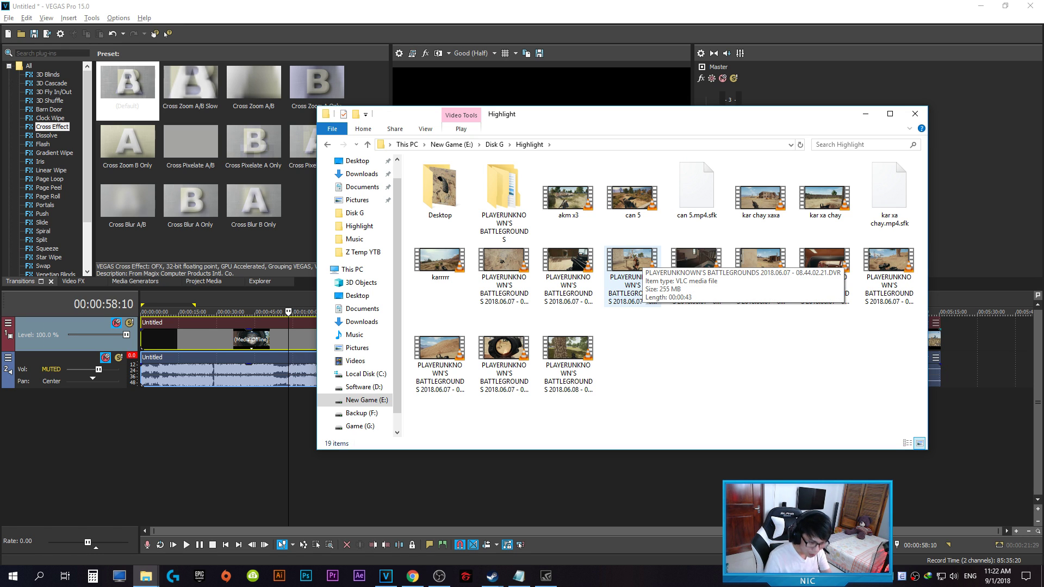
- Check the video capture settings for Instant Replay in the GeForce Experience overlay and go back without changing them
key(alt+z)
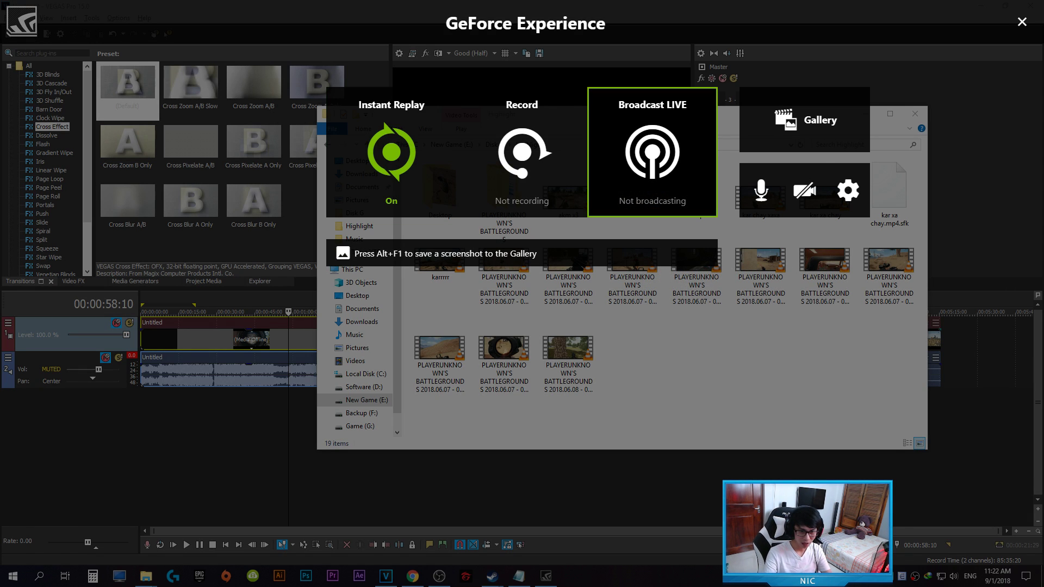
click(391, 152)
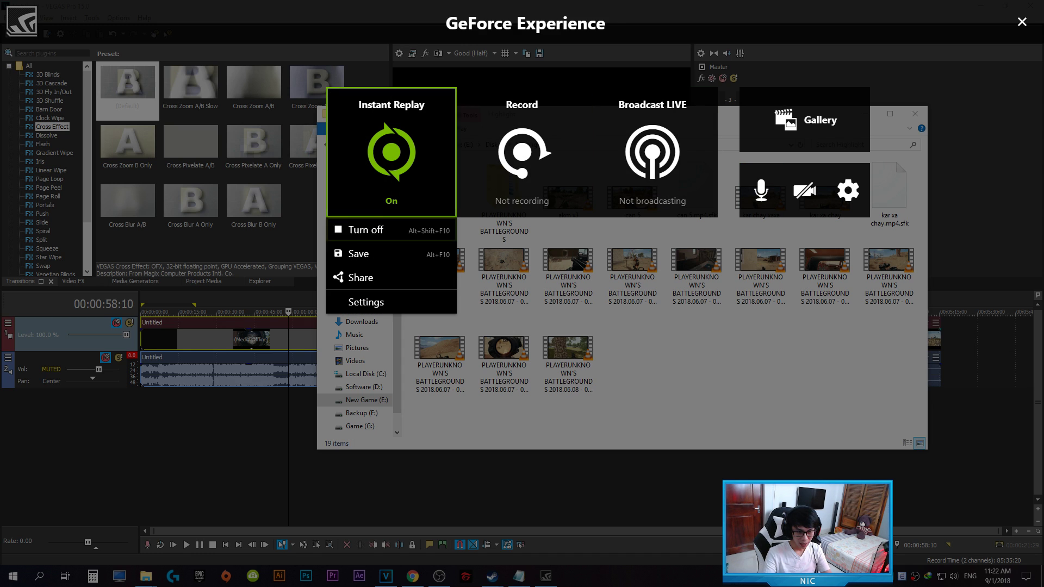
click(381, 302)
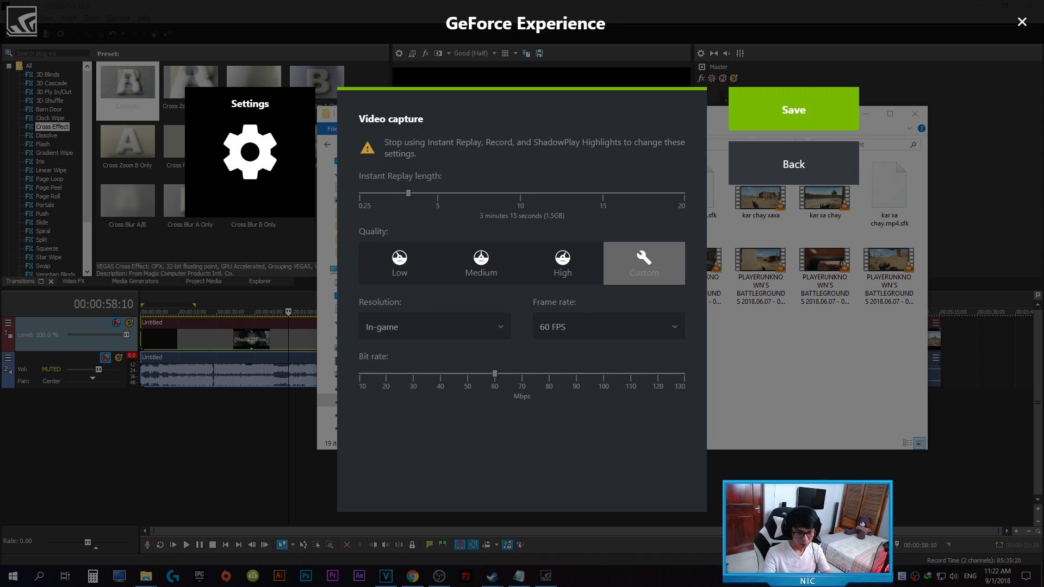
click(794, 163)
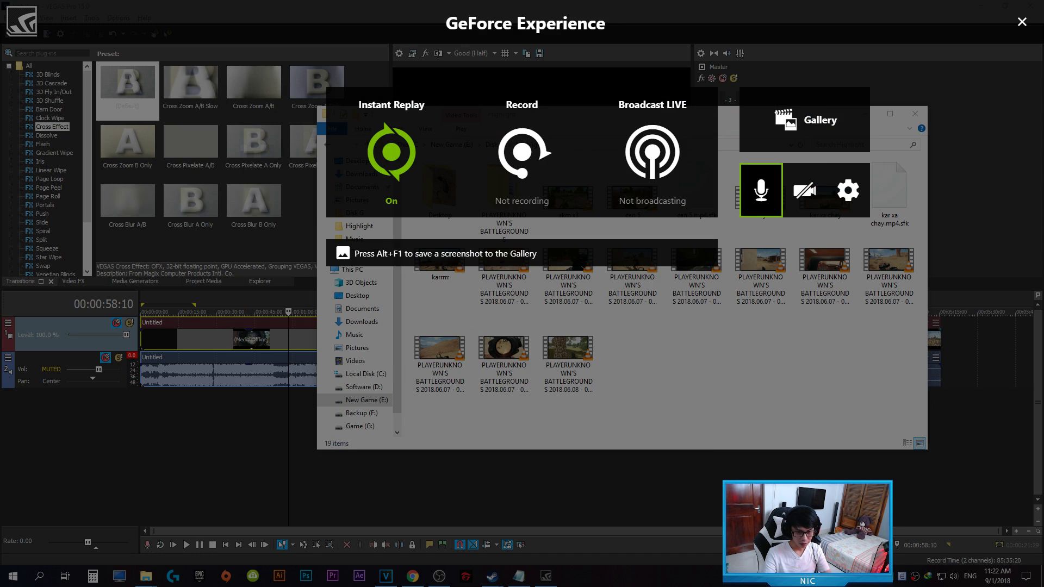
- Review the Highlights capture and temporary storage settings in the overlay, and close the overlay
click(848, 188)
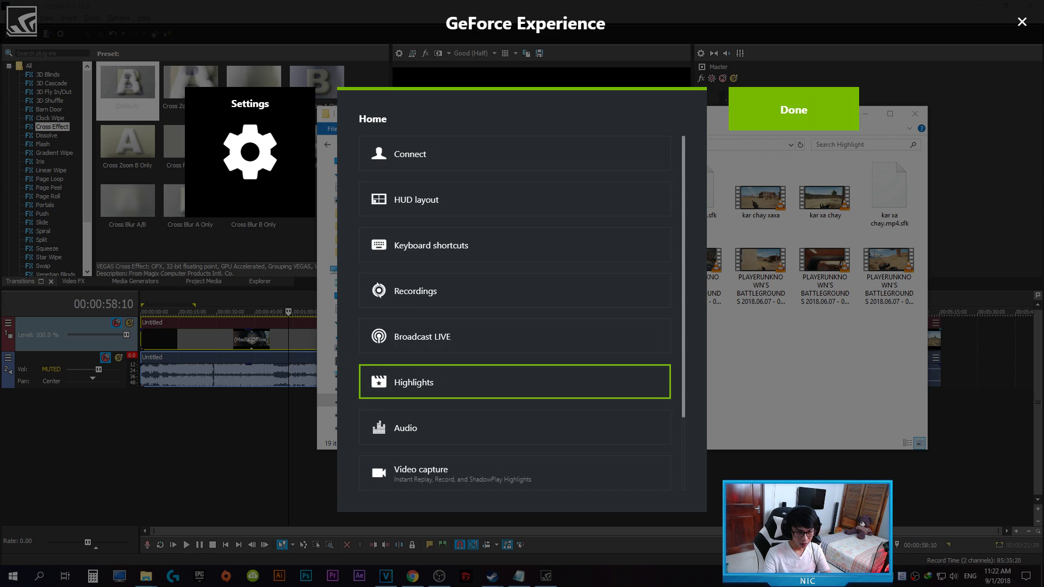
scroll(377, 371, down, 2)
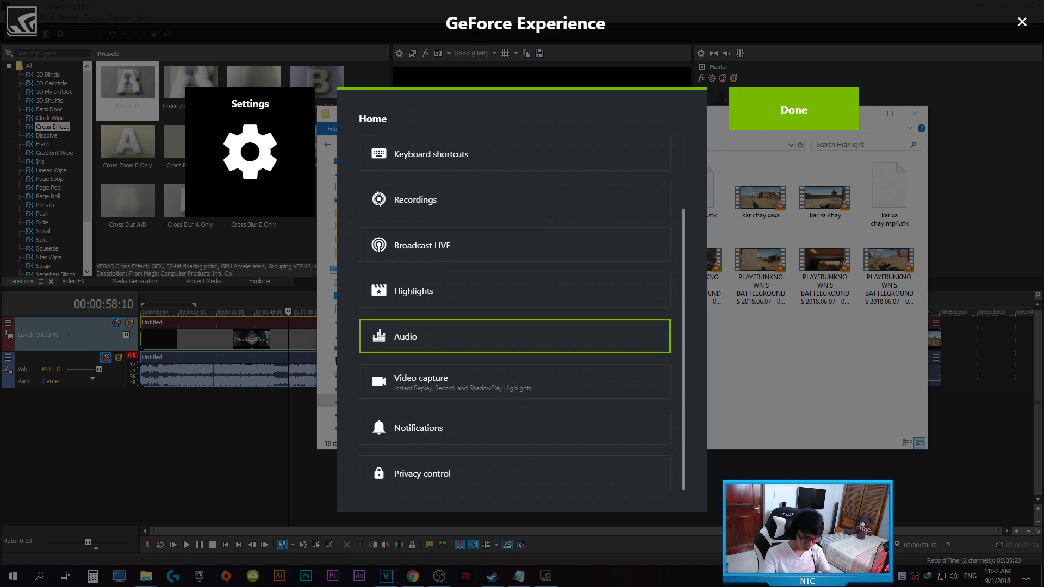
click(381, 291)
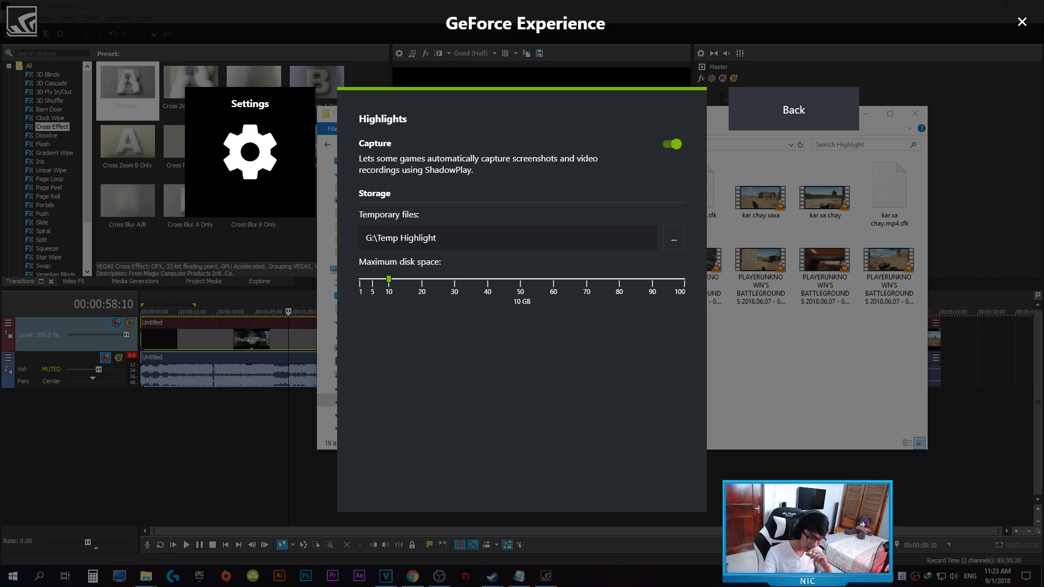
click(793, 109)
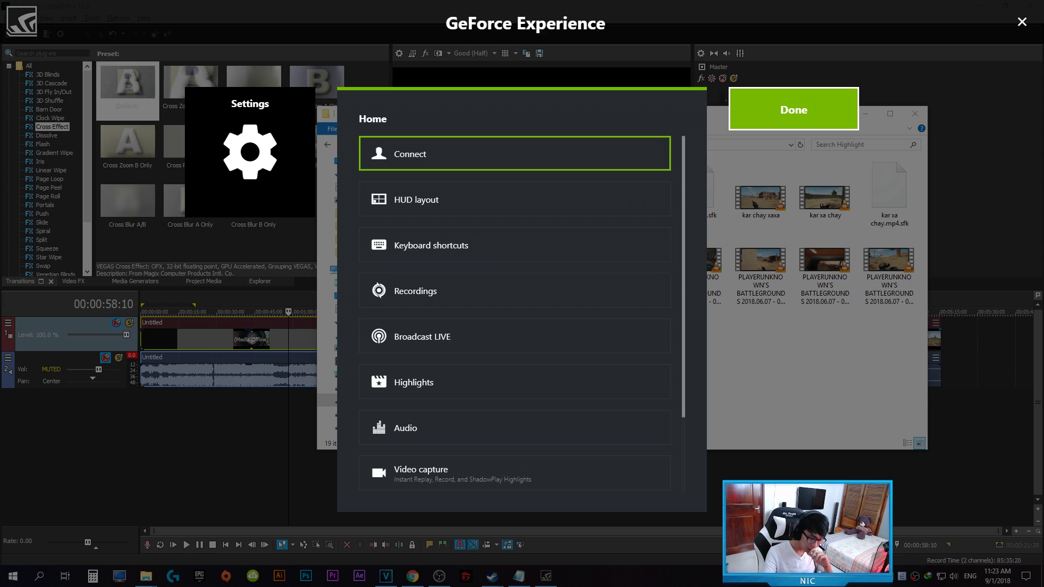
key(Escape)
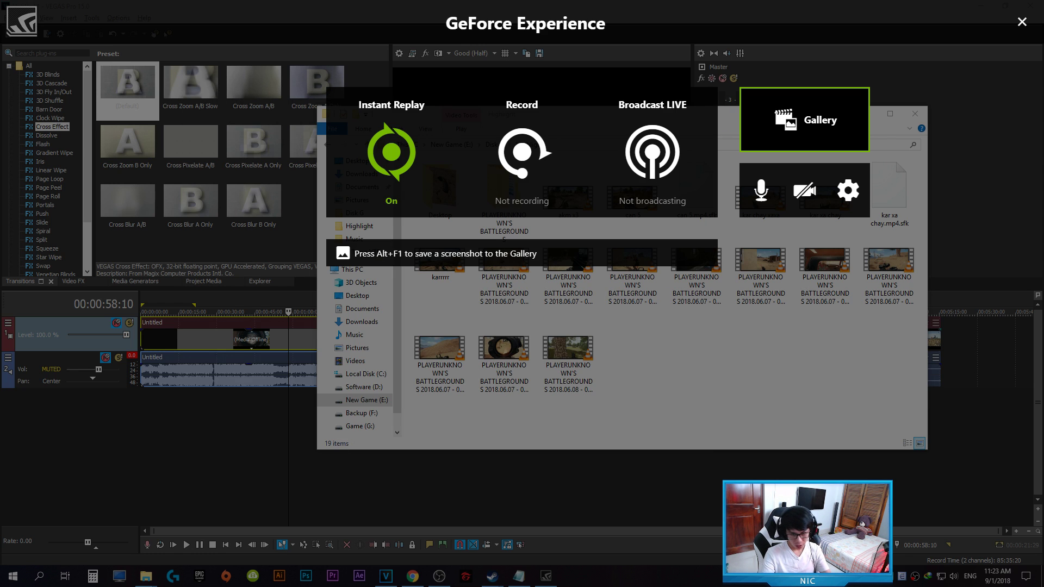
key(Escape)
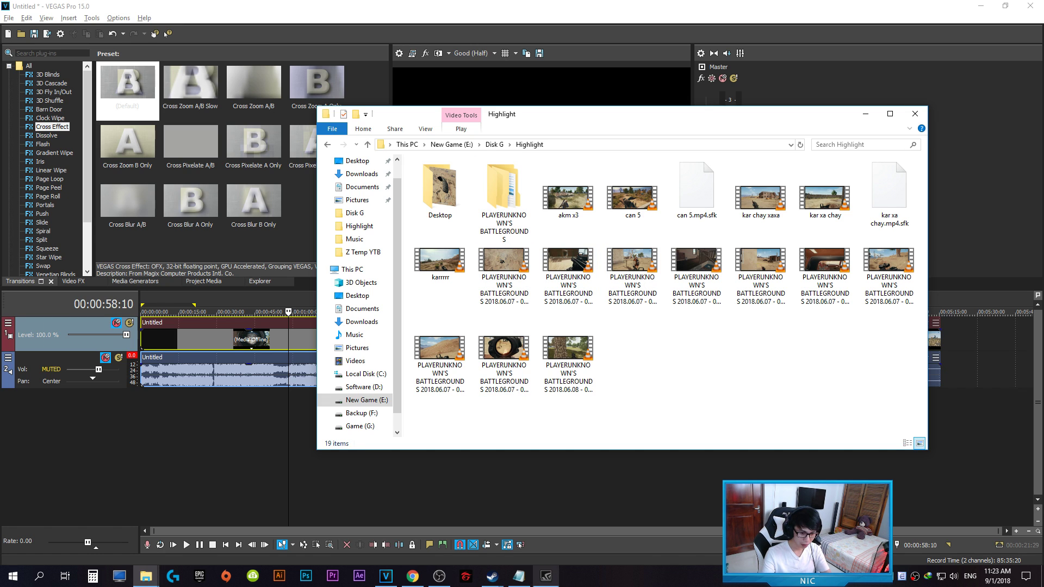
- Reopen the GeForce Experience overlay and turn off Instant Replay
key(alt+z)
click(391, 152)
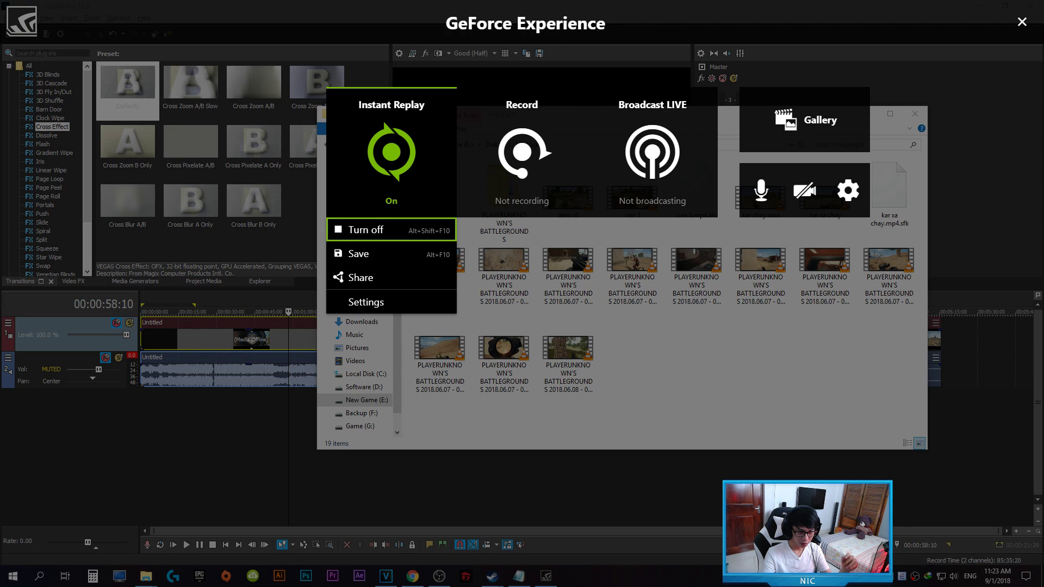
click(391, 230)
key(Return)
- Try adjusting the maximum disk space for Highlights, return it to 10 GB, and leave the overlay settings
key(Down)
key(Down)
key(Down)
key(Down)
key(Down)
key(Return)
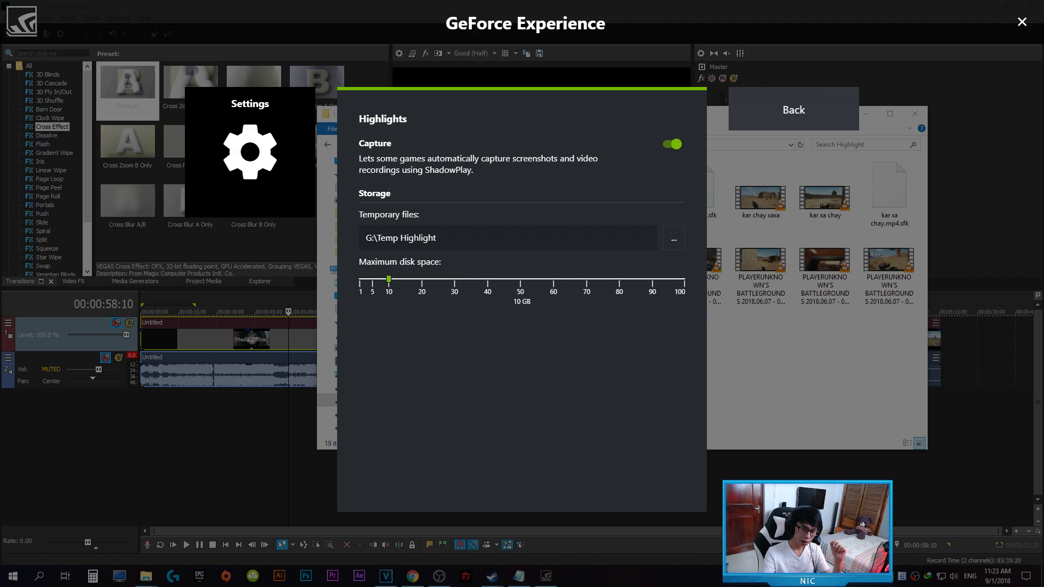
mouse_move(389, 279)
mouse_down()
mouse_move(373, 279)
mouse_move(396, 279)
mouse_up()
key(Left)
key(Left)
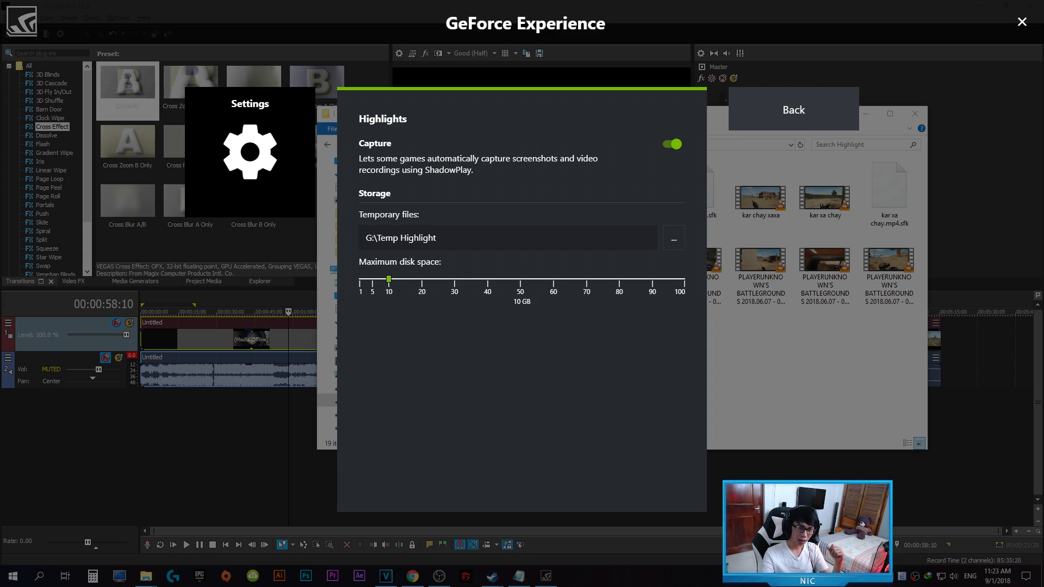
click(794, 109)
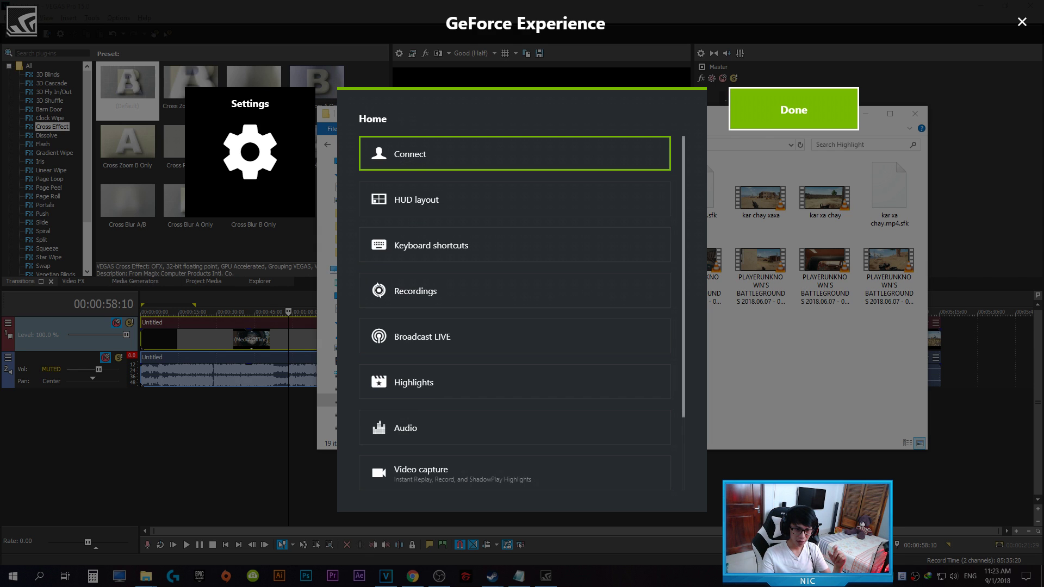
key(Return)
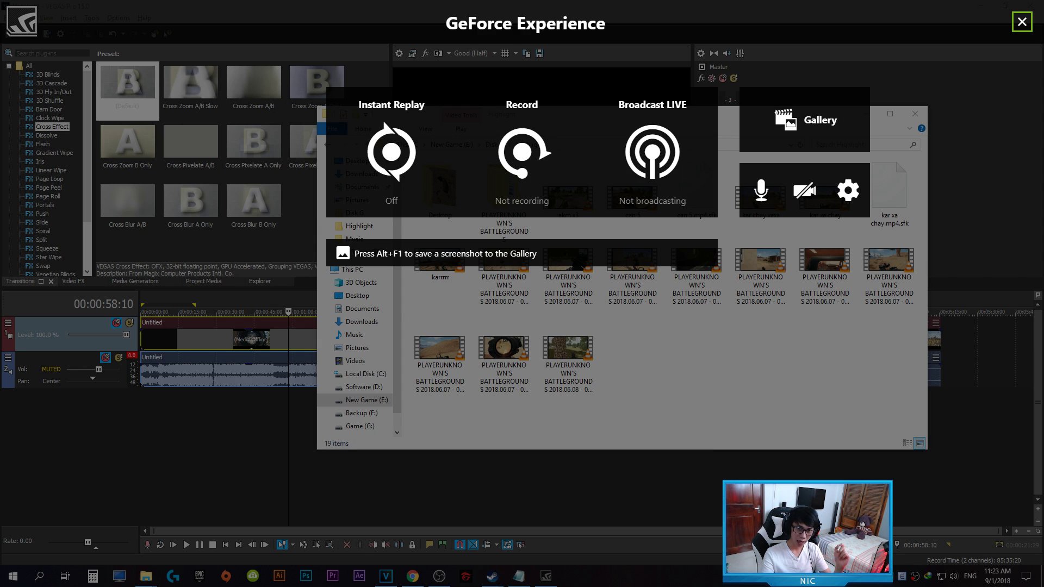
- Close the overlay, browse through the nested PLAYERUNKNOWN'S BATTLEGROUNDS and Desktop folders to the recorded clips, and select the first clip
click(1021, 22)
click(504, 201)
double_click(504, 201)
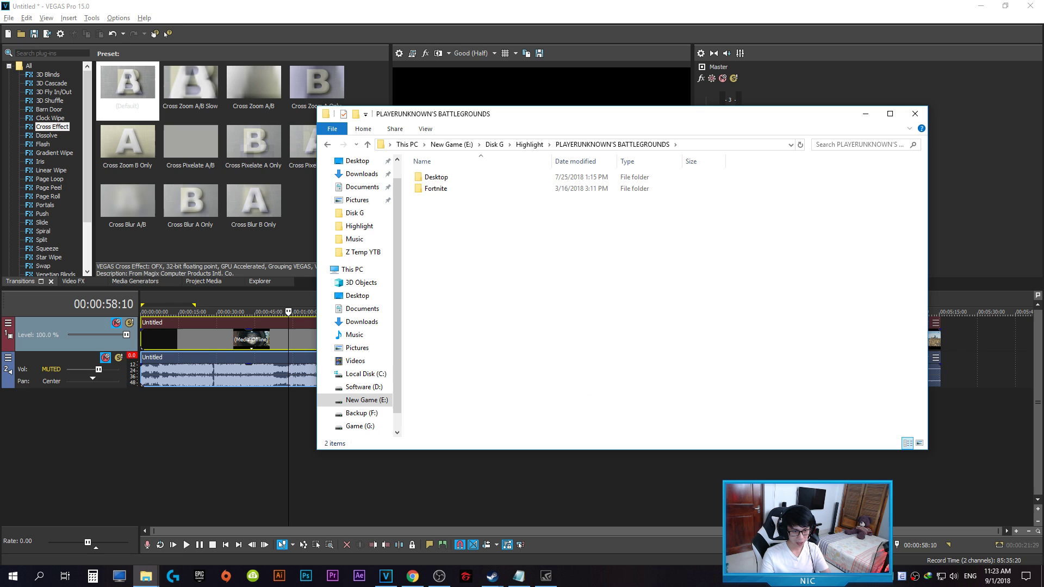
double_click(439, 177)
double_click(504, 201)
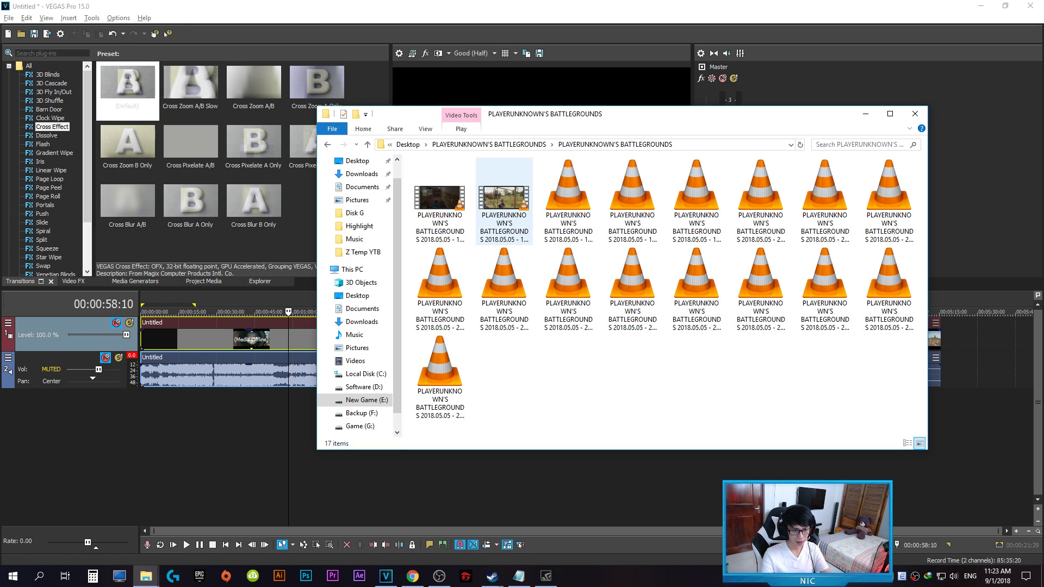
click(439, 201)
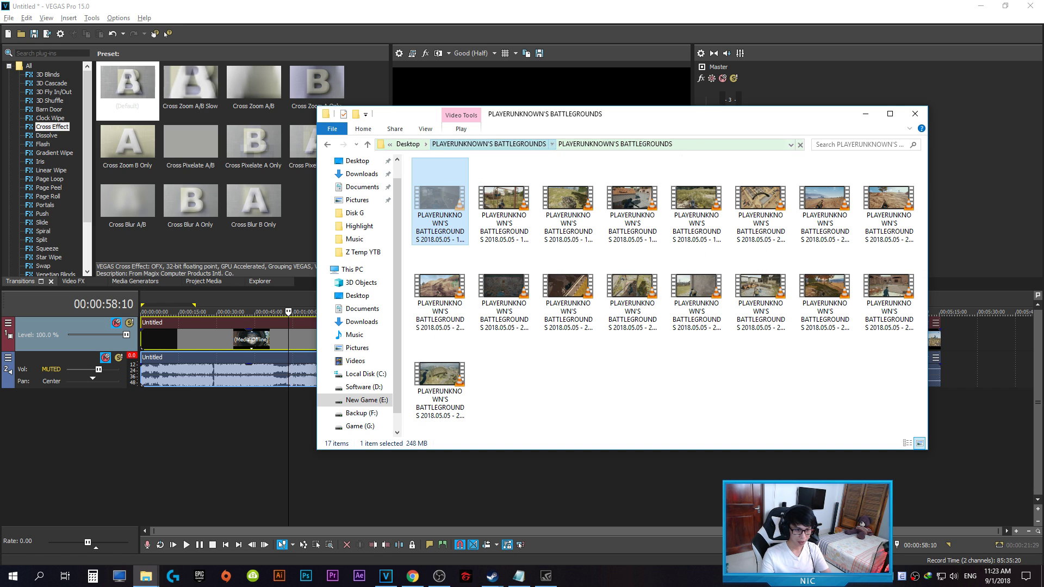
- Go back up to the Highlight folder on Disk G and paste the PLAYERUNKNOWN'S BATTLEGROUNDS clip there
key(alt+Up)
key(alt+Up)
key(alt+Up)
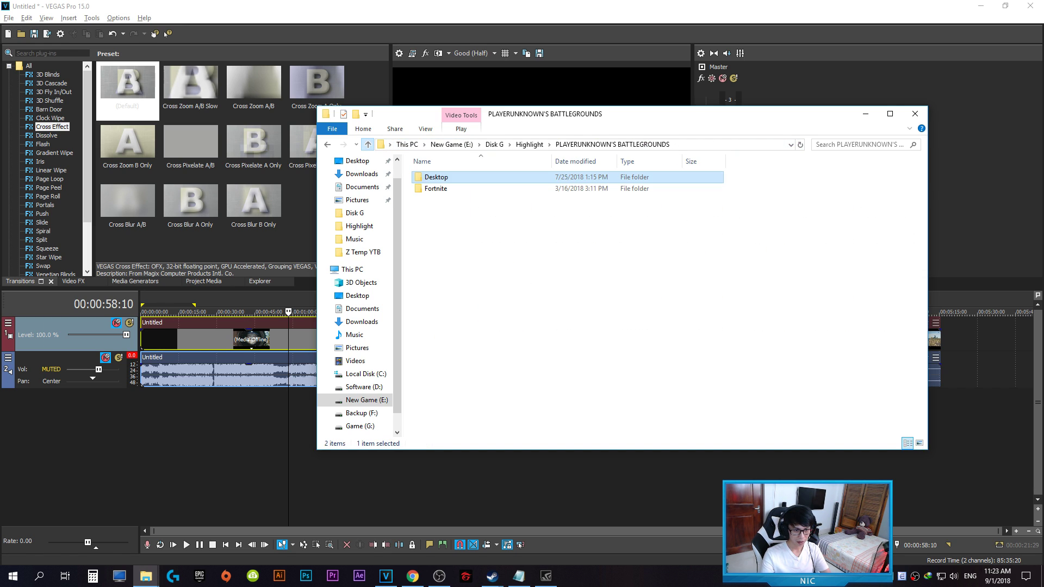
key(ctrl+v)
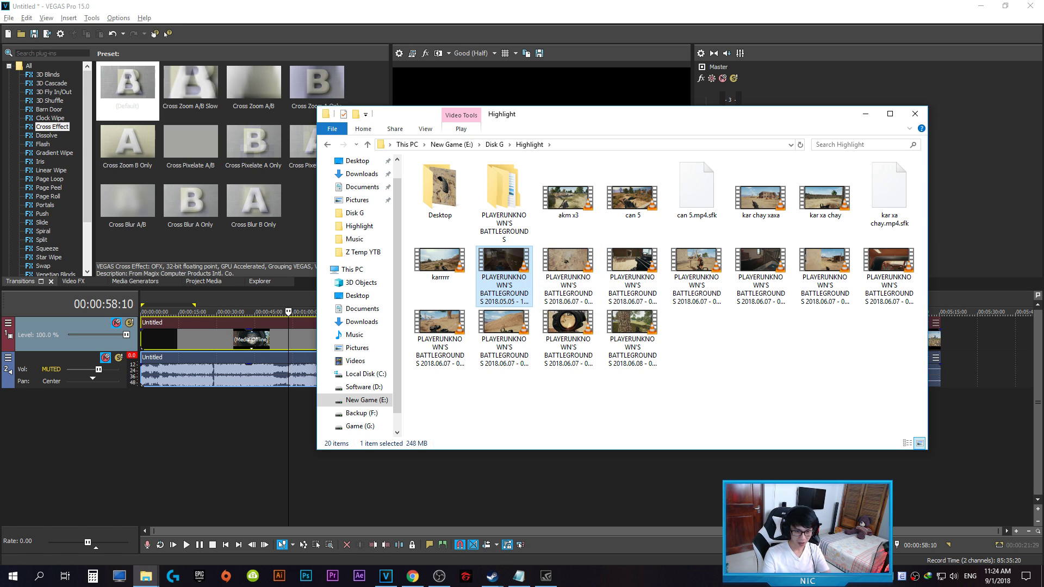
- Play the kar xa chay and kar chay xaxa clips, skipping ahead to the kill moments, and close the player
double_click(825, 198)
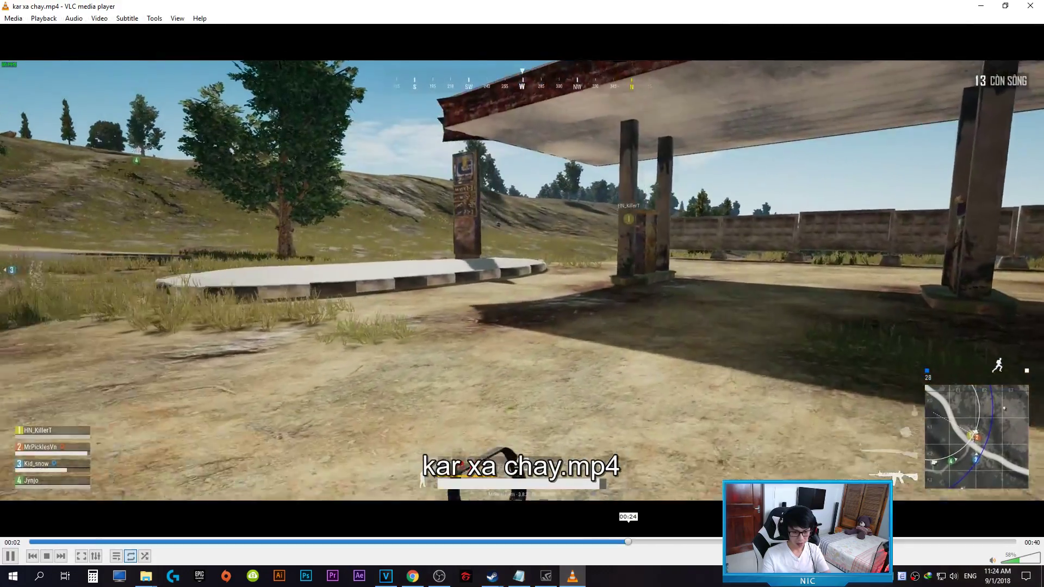
click(636, 542)
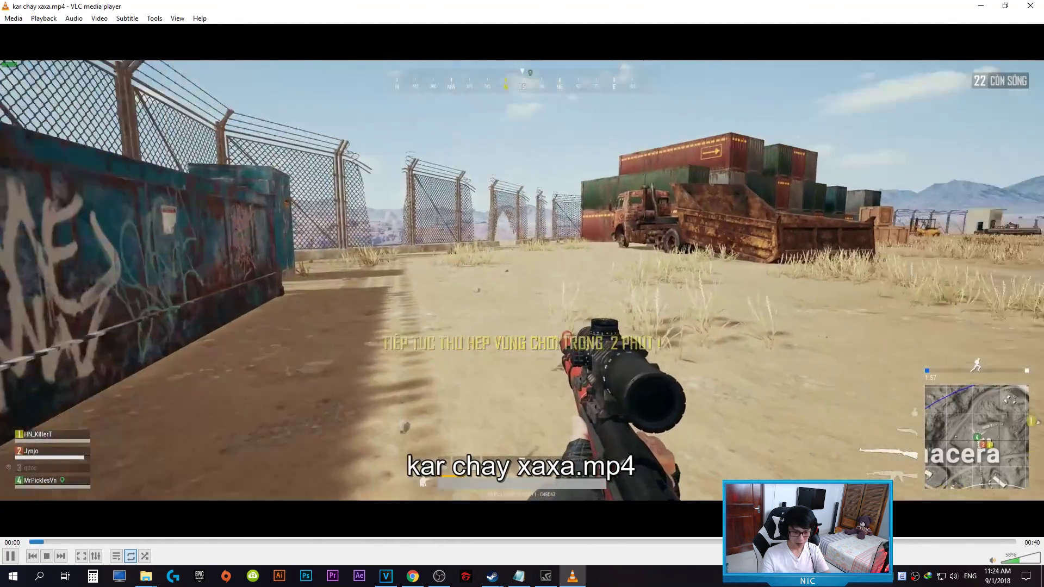
click(643, 543)
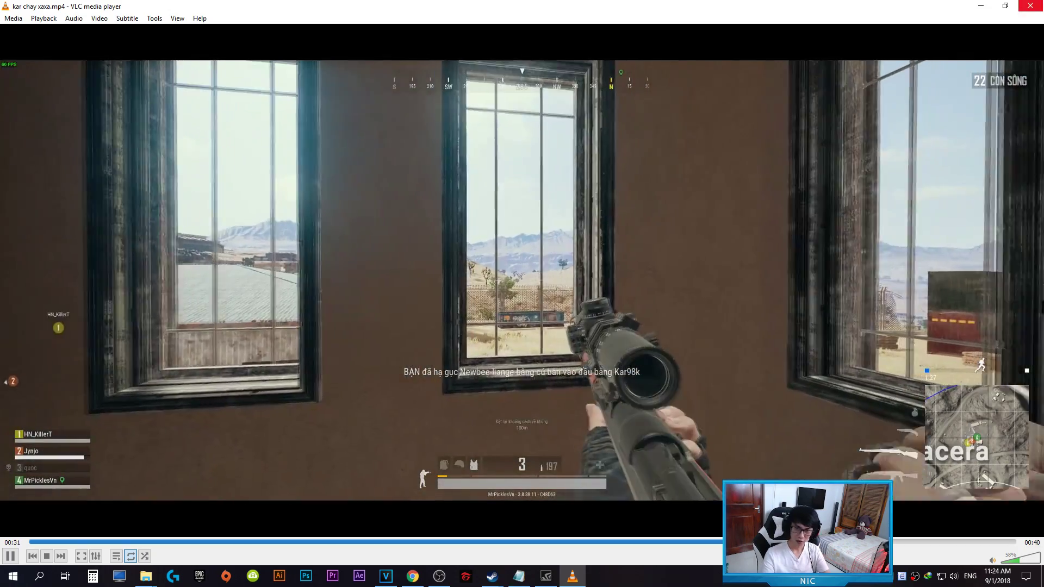
click(1030, 5)
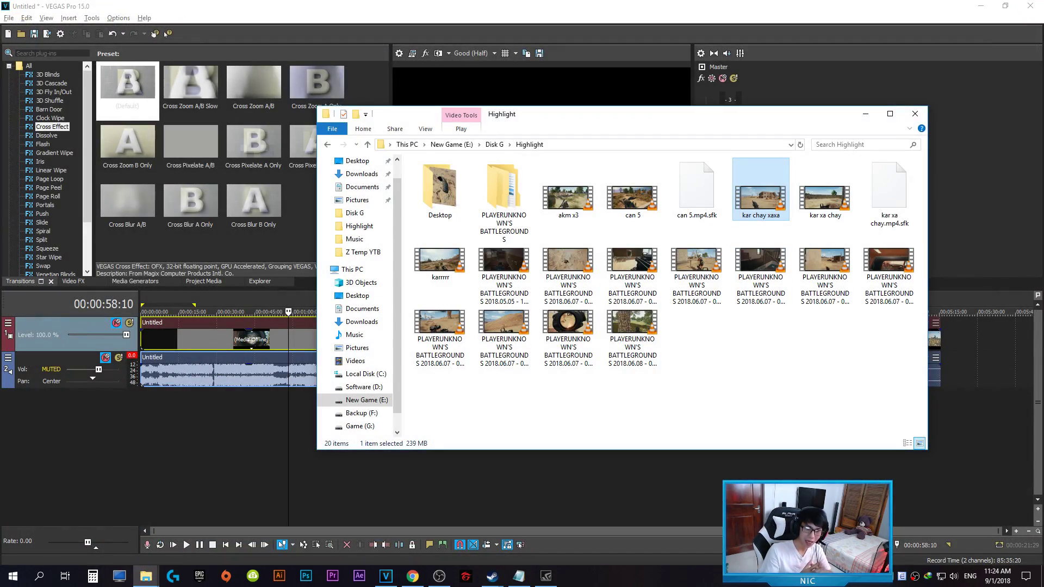
key(Return)
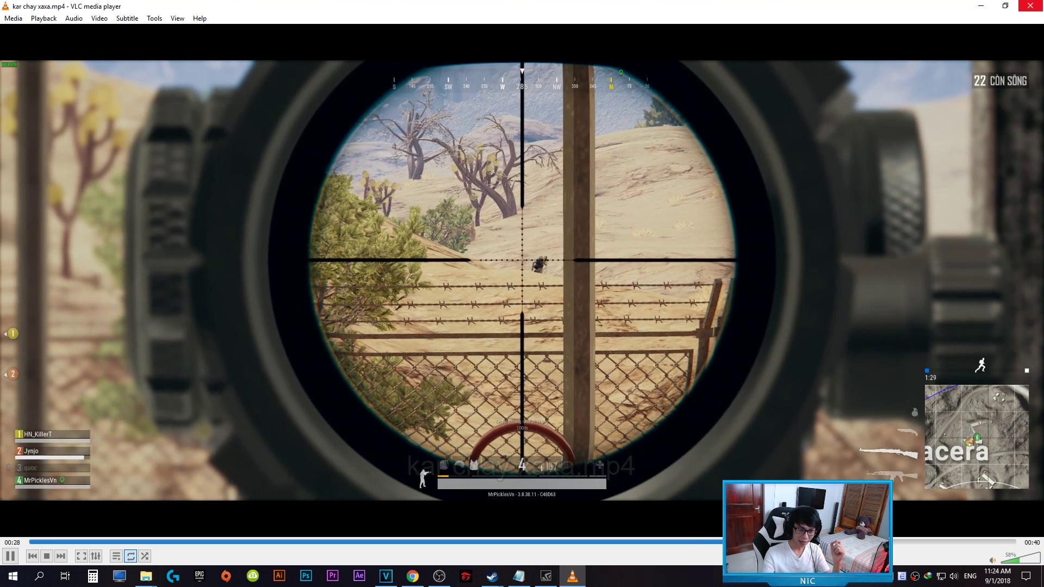
click(1030, 6)
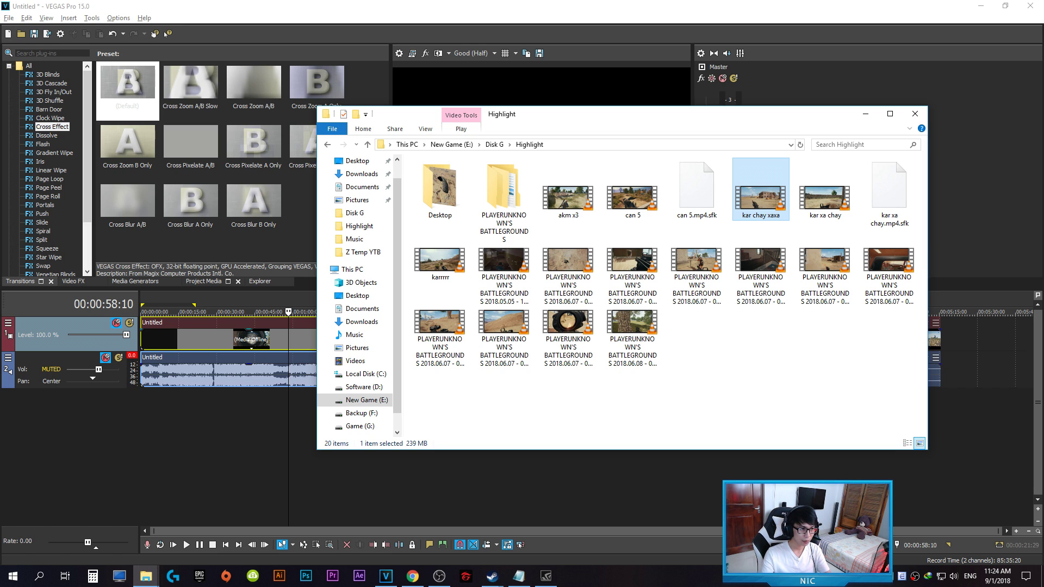
- Switch to VEGAS Pro, open the karrrrr clip from the Highlight folder, and place it on new tracks at the timeline's start
key(alt+Tab)
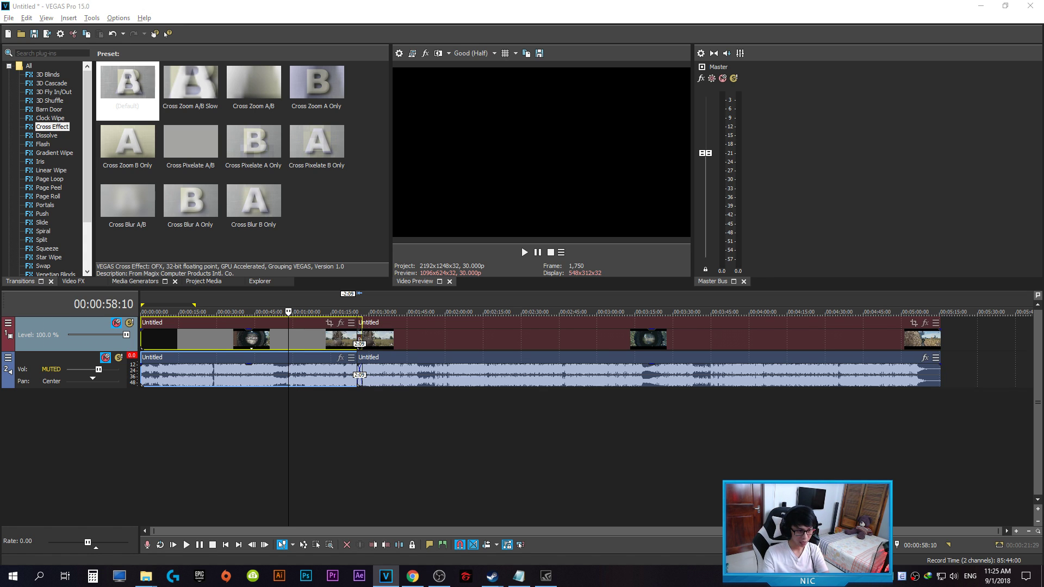
key(ctrl+o)
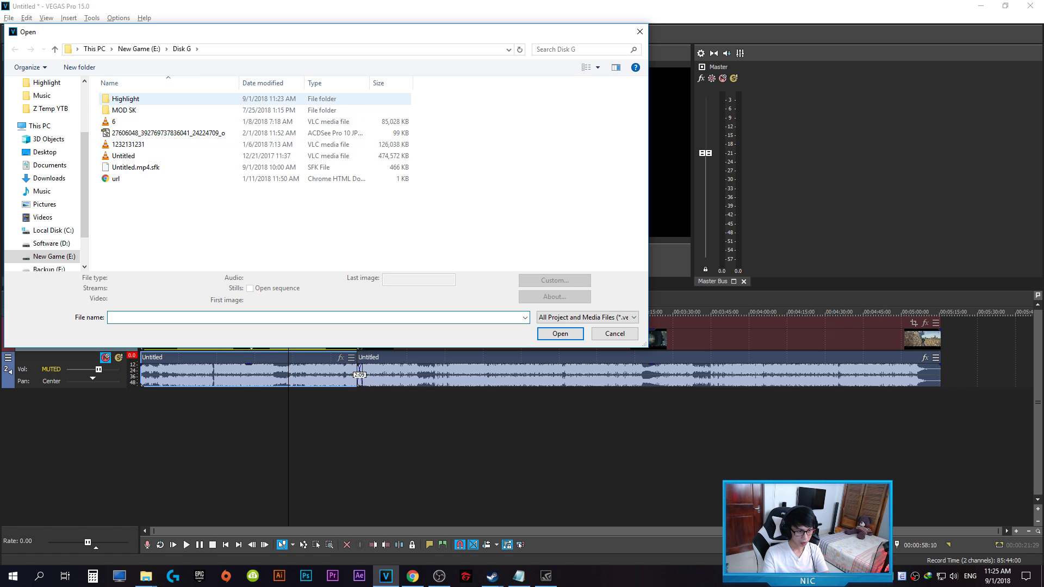
double_click(125, 98)
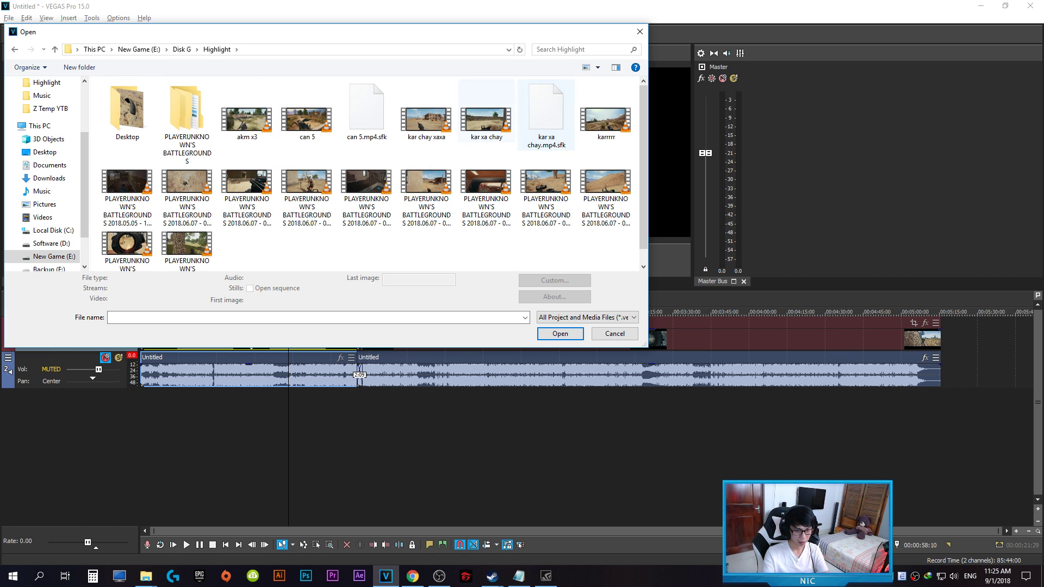
double_click(606, 117)
drag(339, 340, 190, 411)
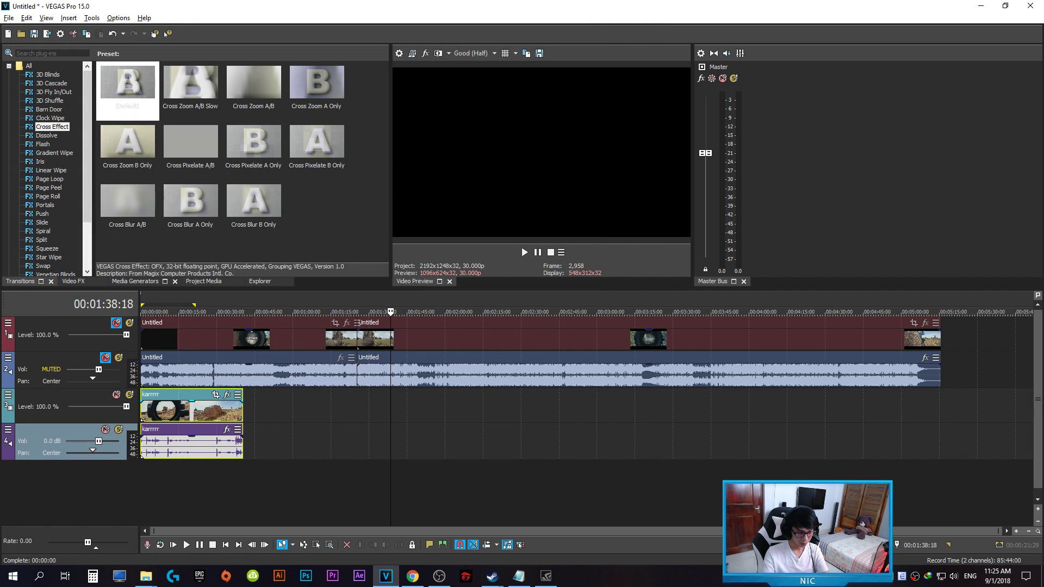
- Delete both Untitled clips from the timeline along with their video and audio tracks
click(297, 339)
key(Delete)
click(416, 337)
key(Delete)
click(57, 359)
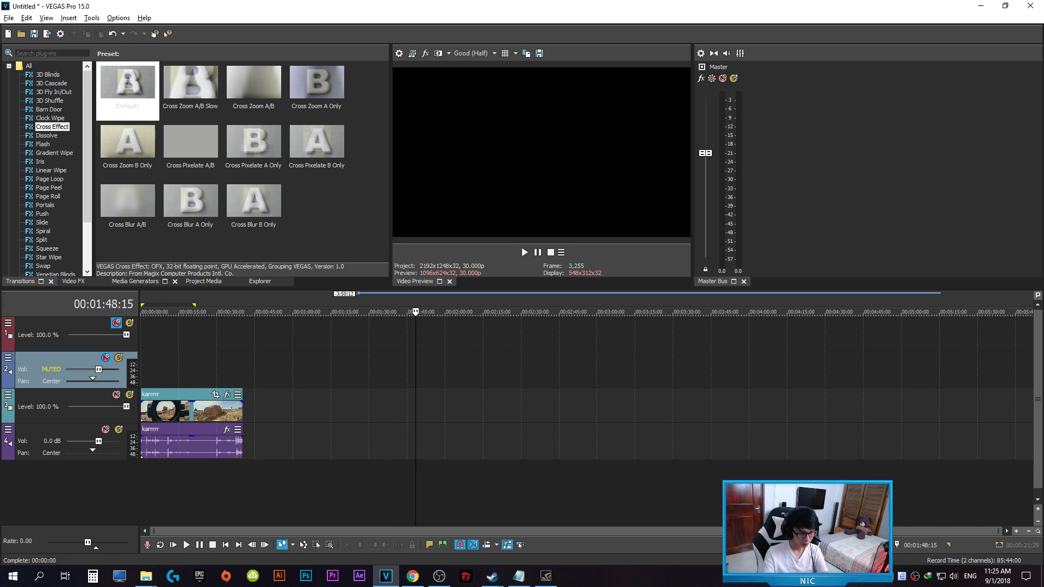
key(Delete)
click(57, 325)
key(Delete)
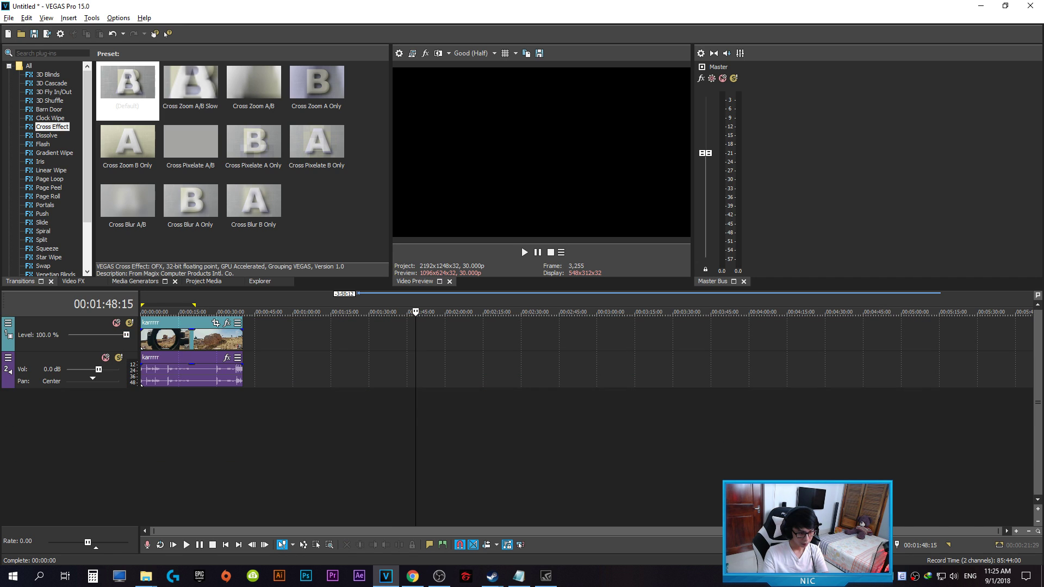
- Delete the karrrrr clip's video and audio tracks to empty the timeline
click(58, 326)
key(Delete)
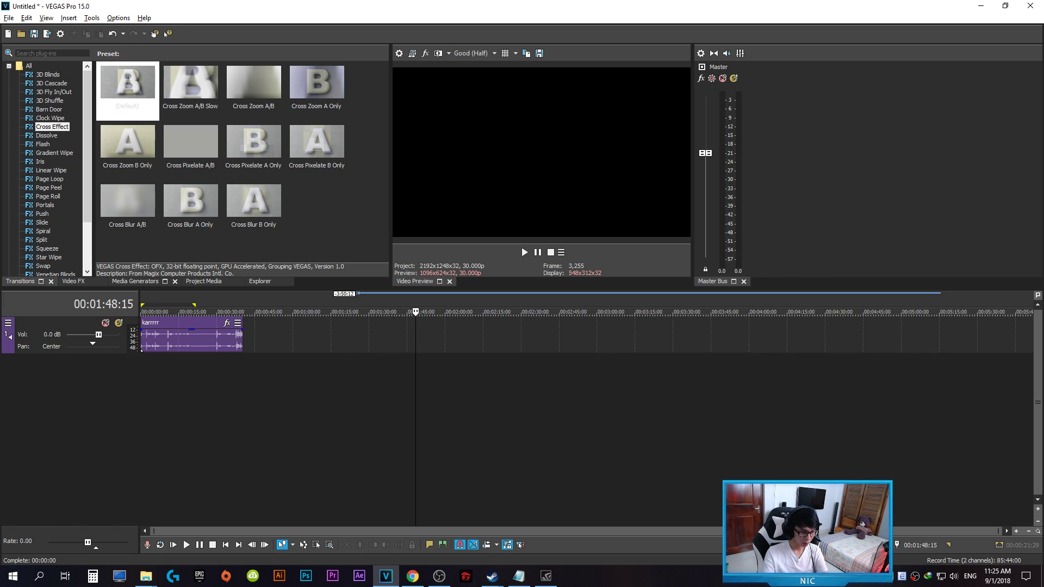
click(57, 326)
key(Delete)
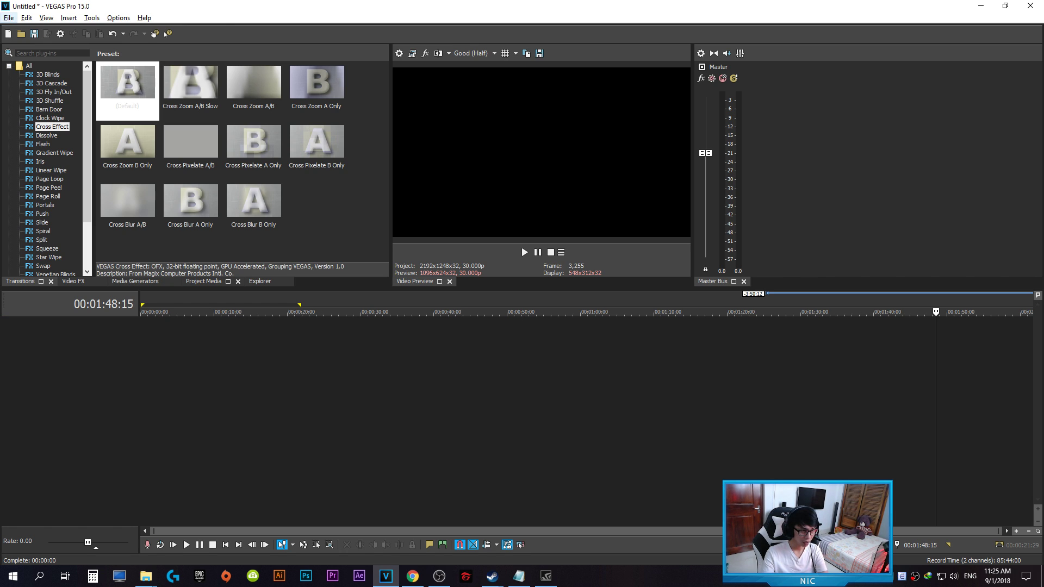
- Open the karrrrr clip from the Highlight folder, match the project settings to it, and move it to the timeline's start
click(9, 17)
click(22, 41)
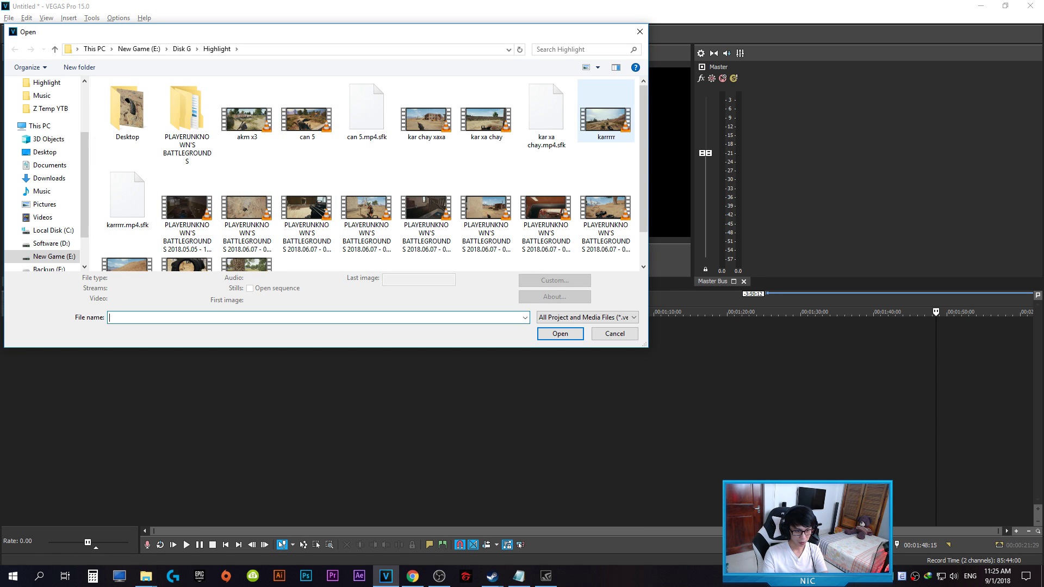
double_click(606, 114)
click(582, 226)
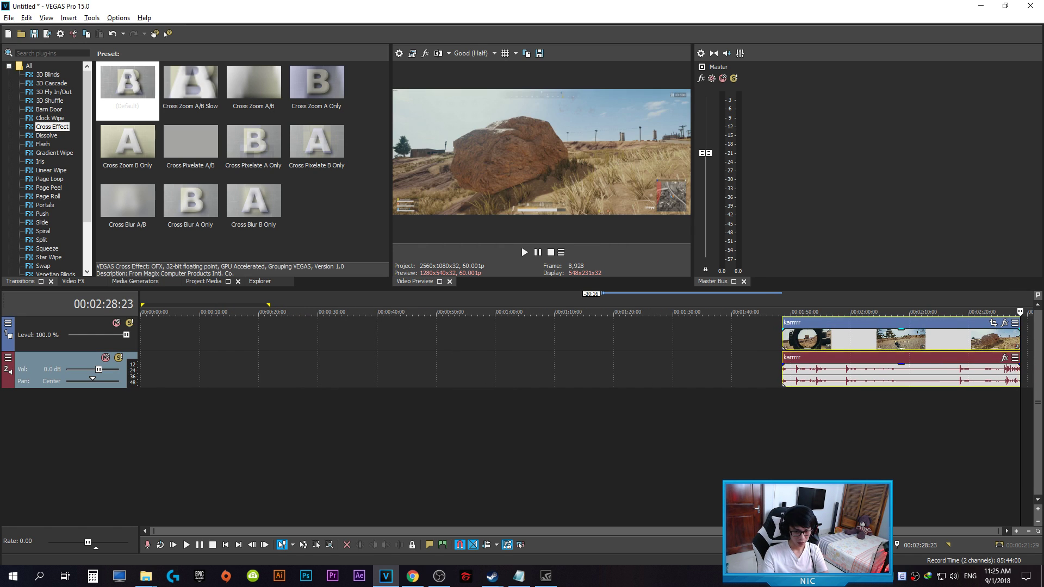
drag(898, 344, 255, 345)
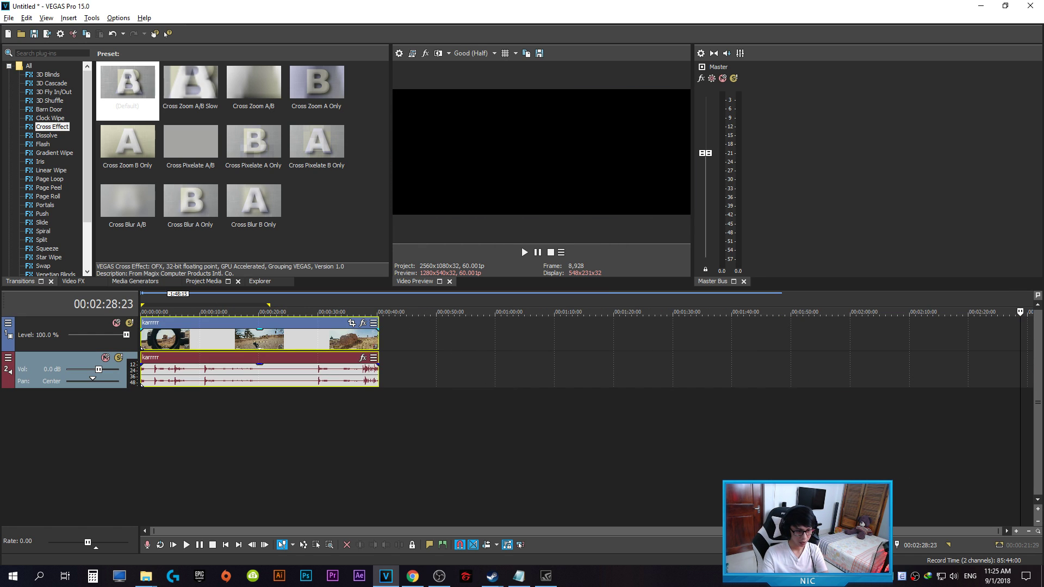
- Play a short stretch of the karrrrr clip from about 00:00:04:25
click(169, 340)
key(space)
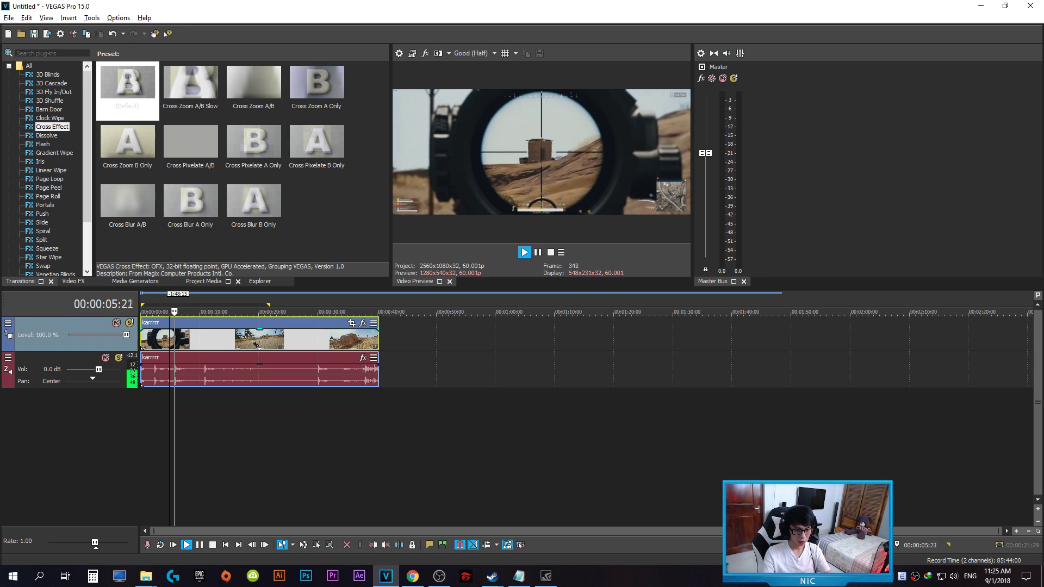
key(space)
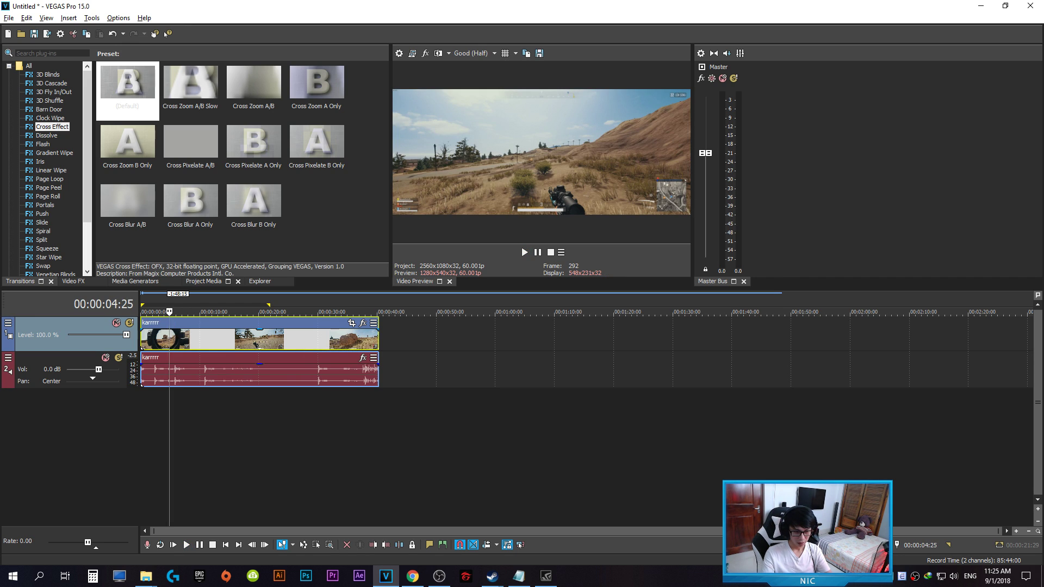
- Switch the system audio output to the Logitech G633 Gaming Headset
click(954, 576)
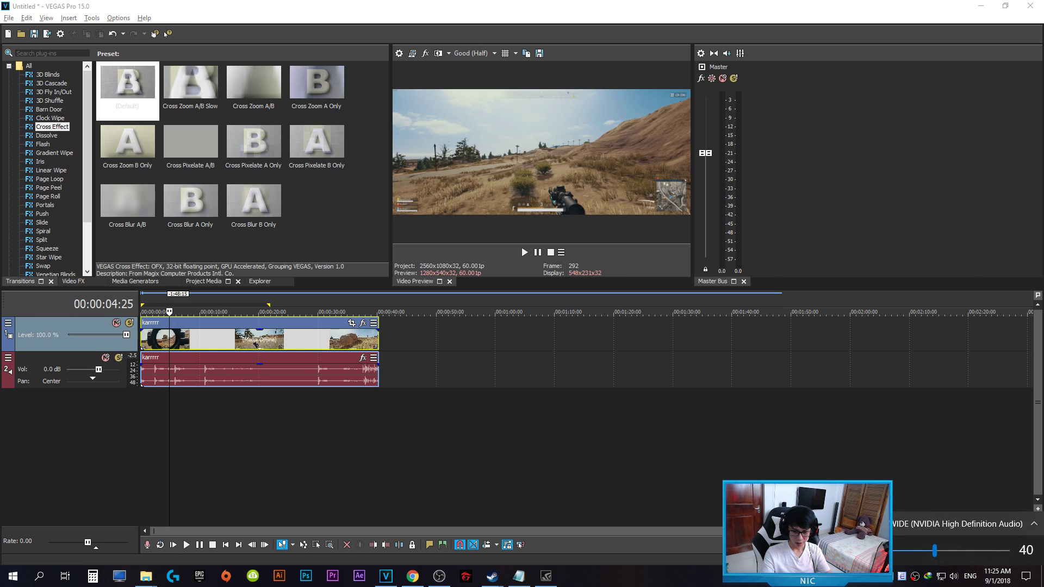
click(952, 508)
click(950, 500)
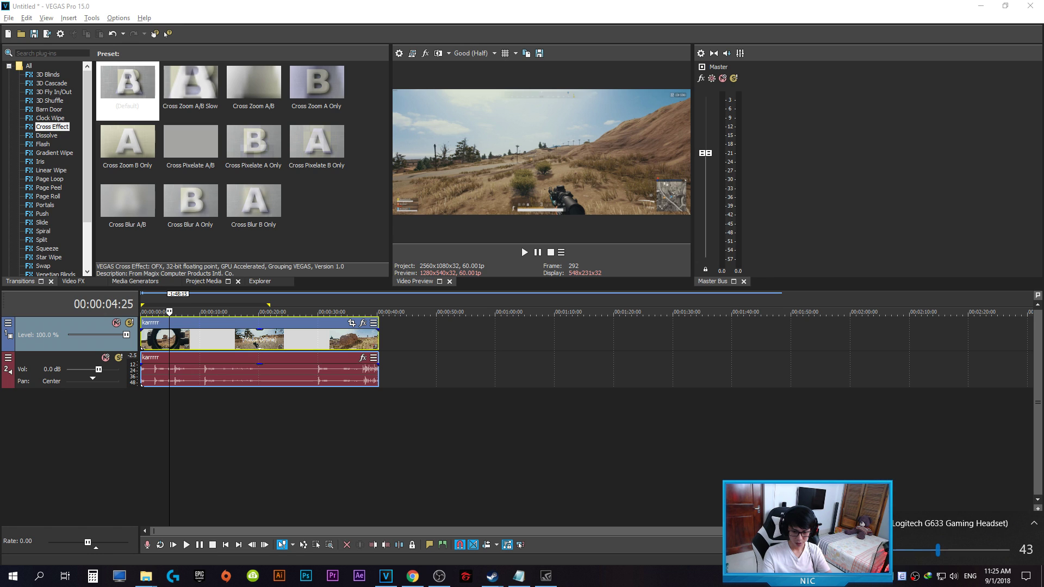
- Check playback of the karrrrr clip from about 7 seconds and again from about 17 seconds
click(183, 339)
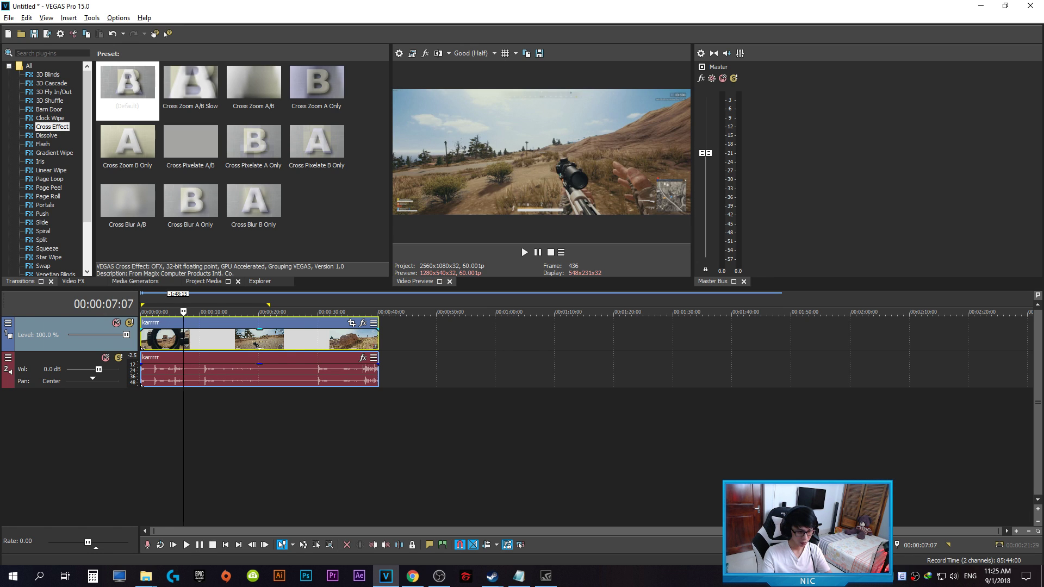
key(space)
key(space)
click(241, 339)
key(space)
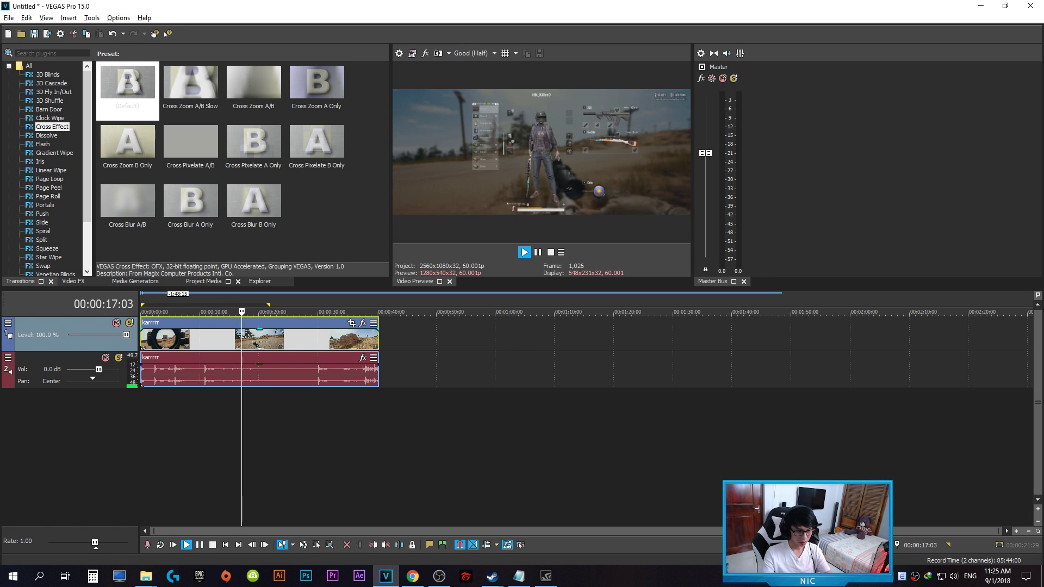
key(space)
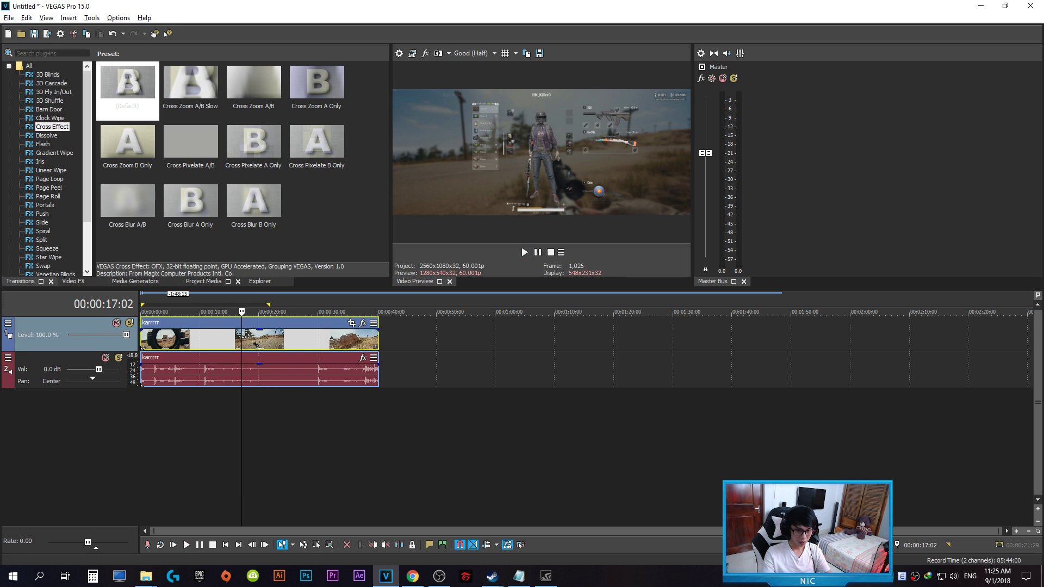
- Play the clip from about 17 seconds, widen the video preview, and pause at 00:00:31:02
key(space)
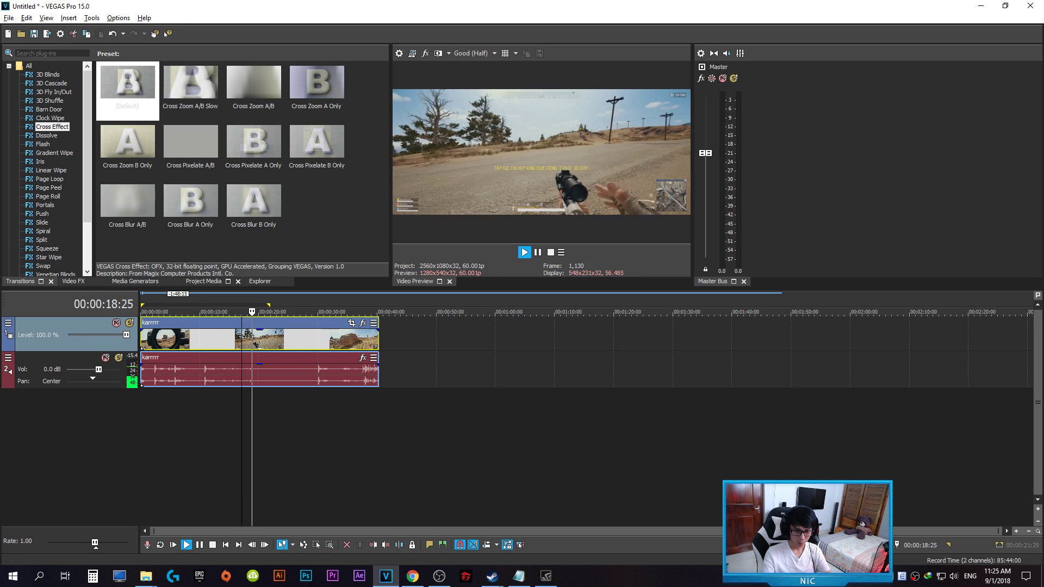
drag(692, 163, 816, 163)
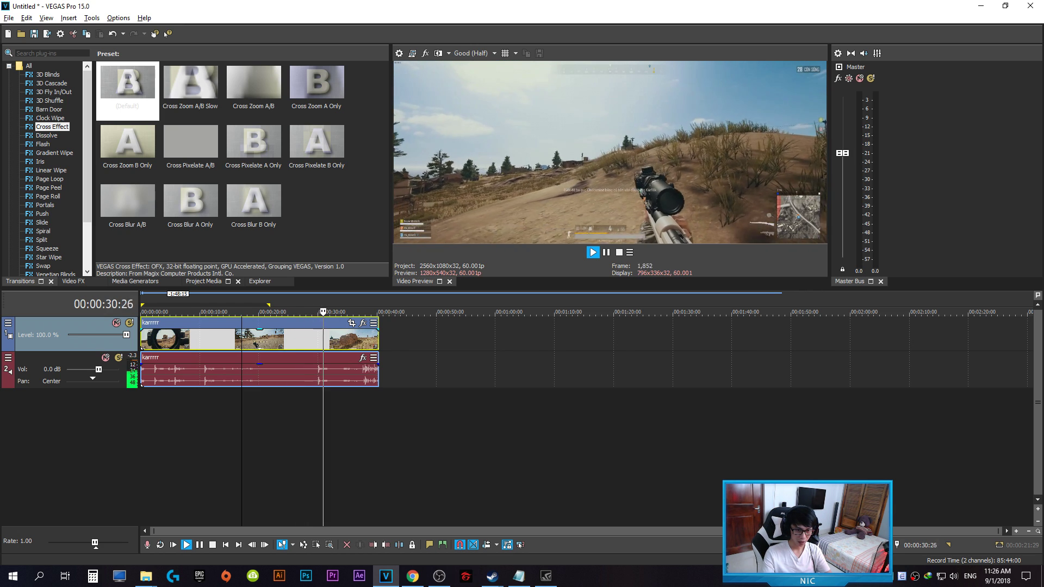
key(Return)
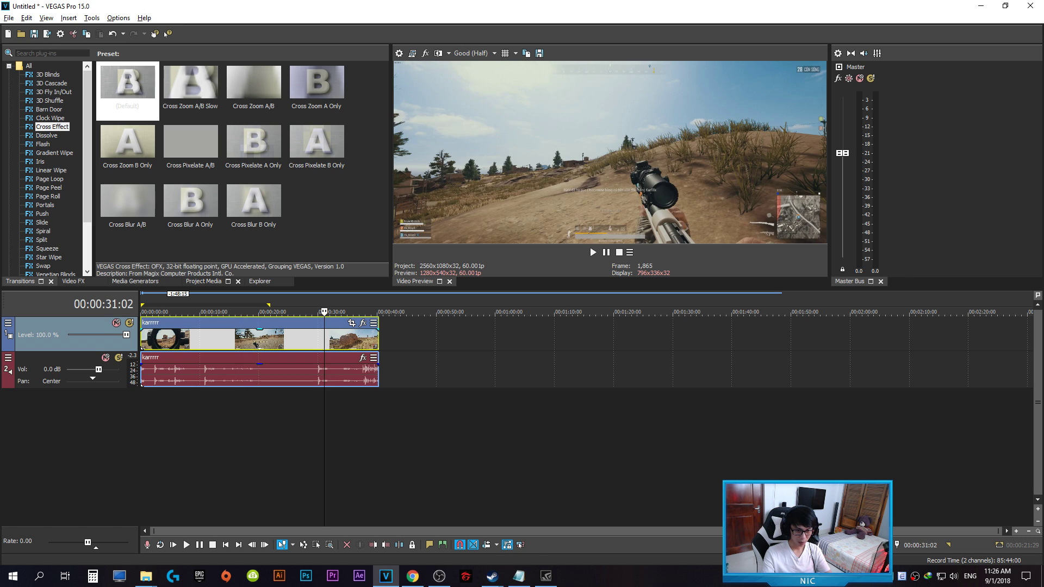
- Scrub between about 27 and 29 seconds to find the start of the scoped shot, and replay it from 00:00:27:11
click(319, 340)
click(313, 312)
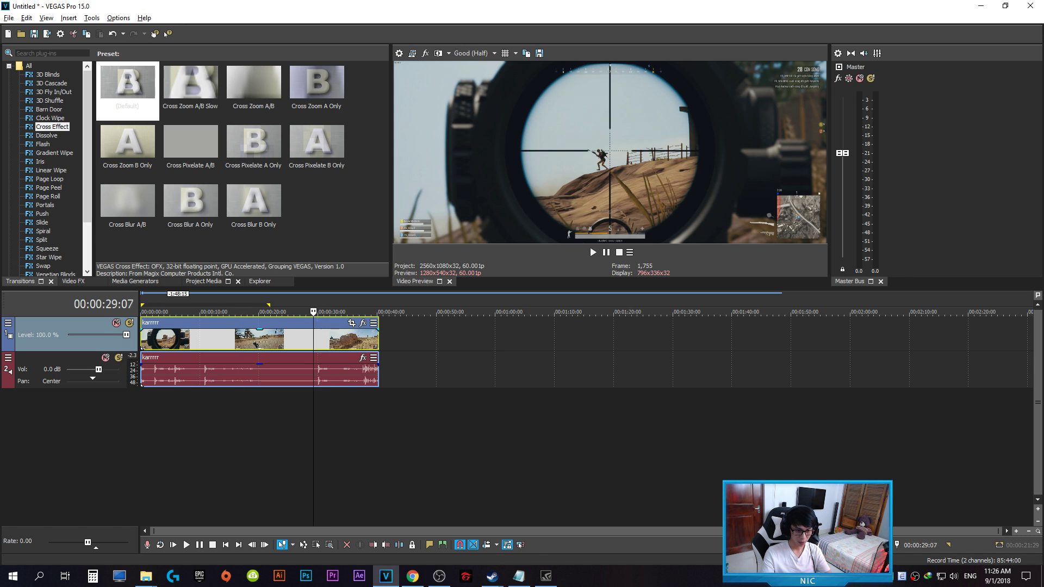
click(301, 312)
click(311, 312)
click(302, 313)
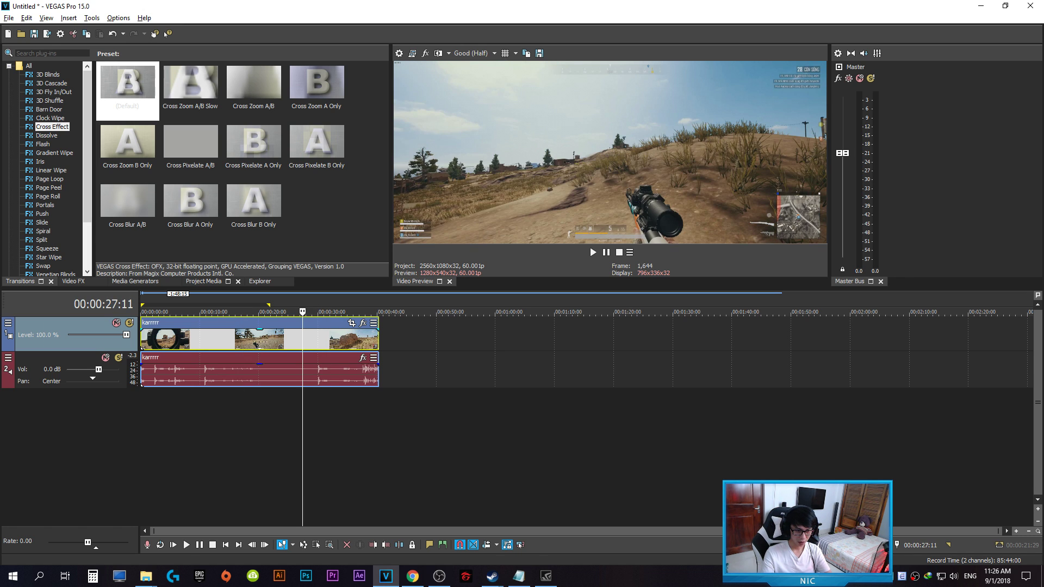
key(space)
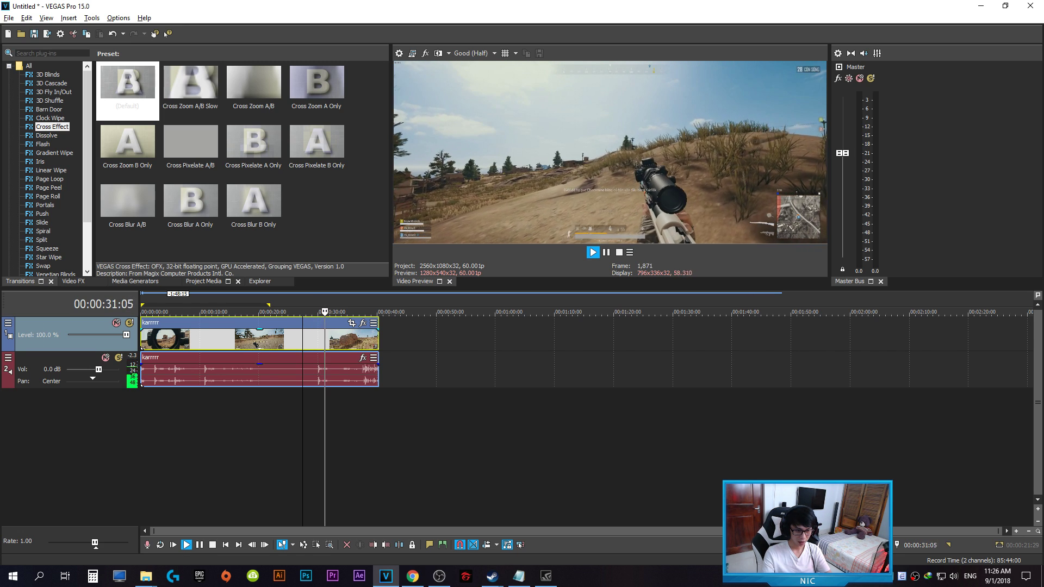
key(space)
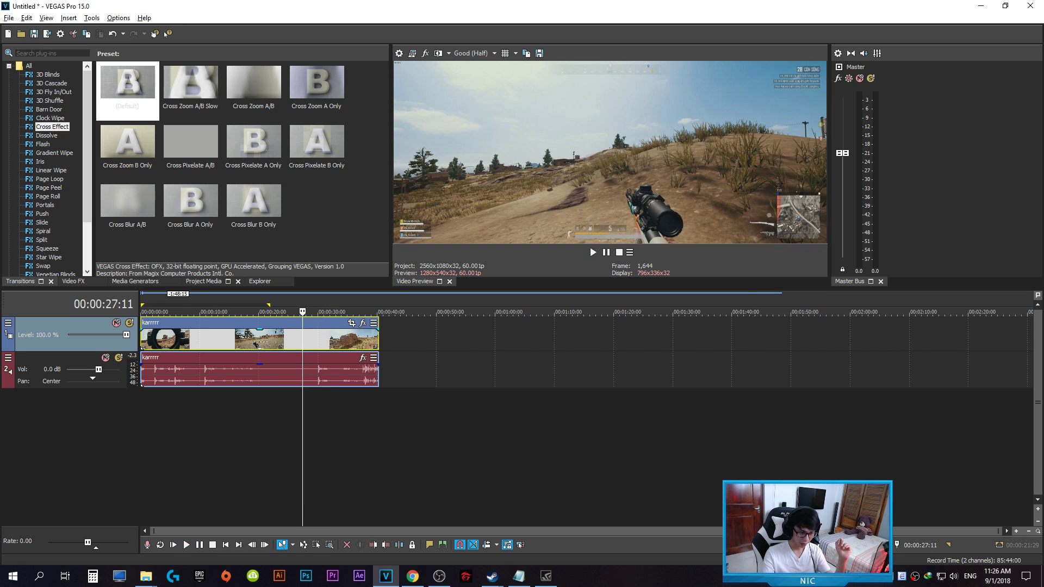
- Fine-tune the playhead to 00:00:27:03, just before the scoped shot in the karrrrr clip
click(292, 340)
click(302, 340)
click(305, 340)
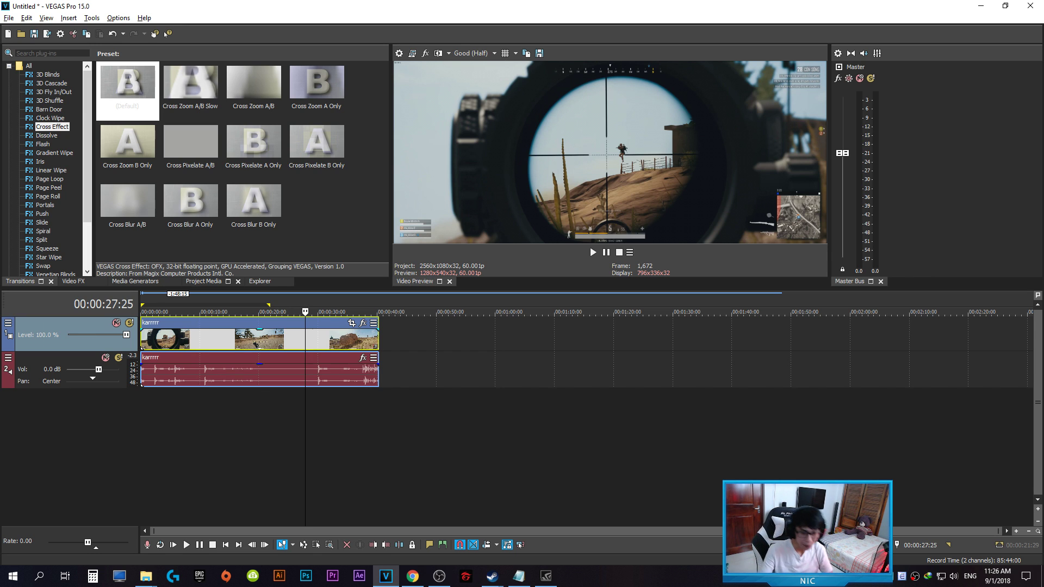
click(301, 340)
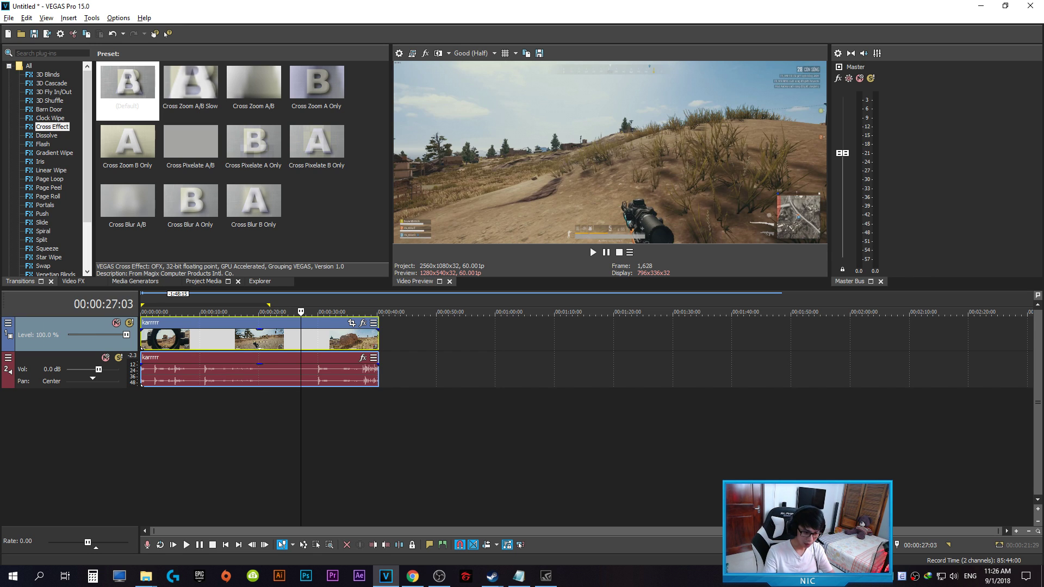
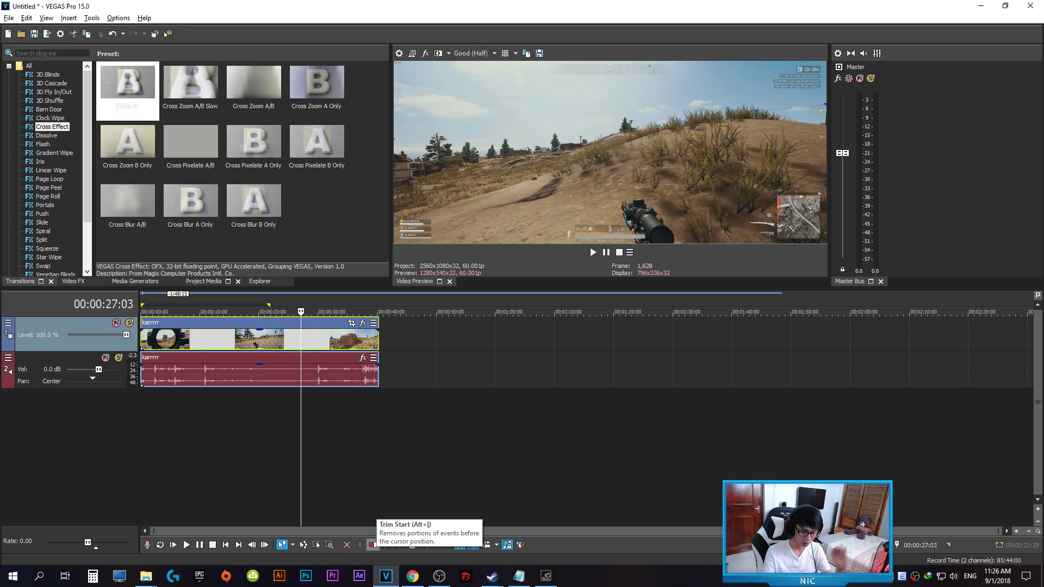
- Trim off everything before 00:00:27:03 in the karrrrr clip and play the remaining part from its new start
click(373, 545)
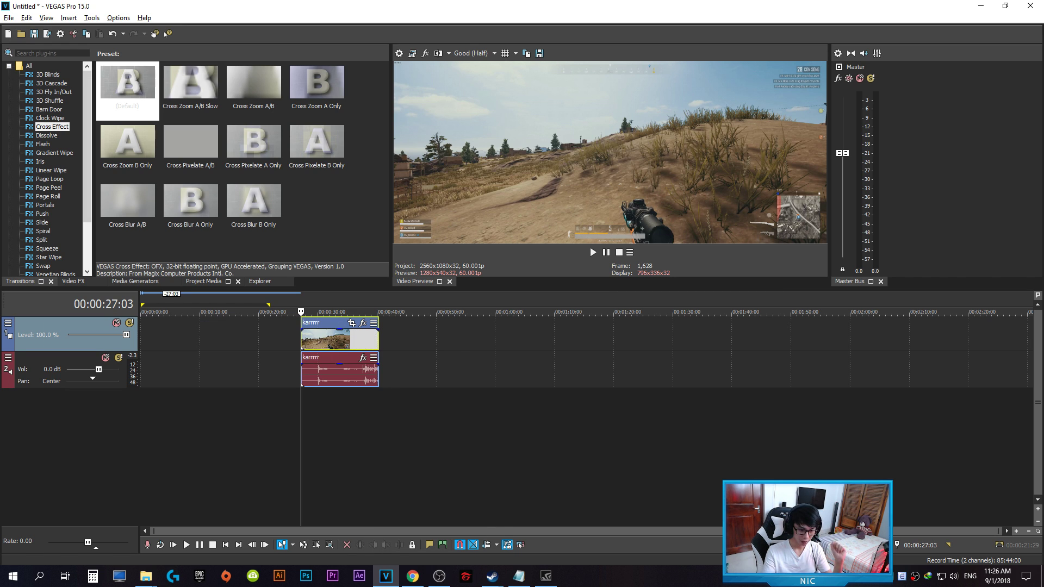
click(323, 338)
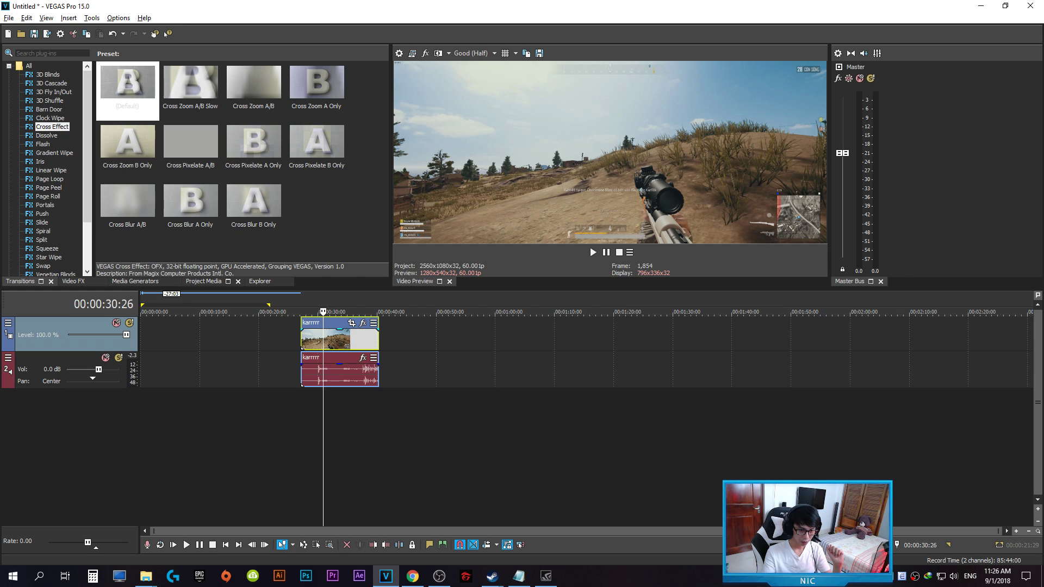
click(309, 339)
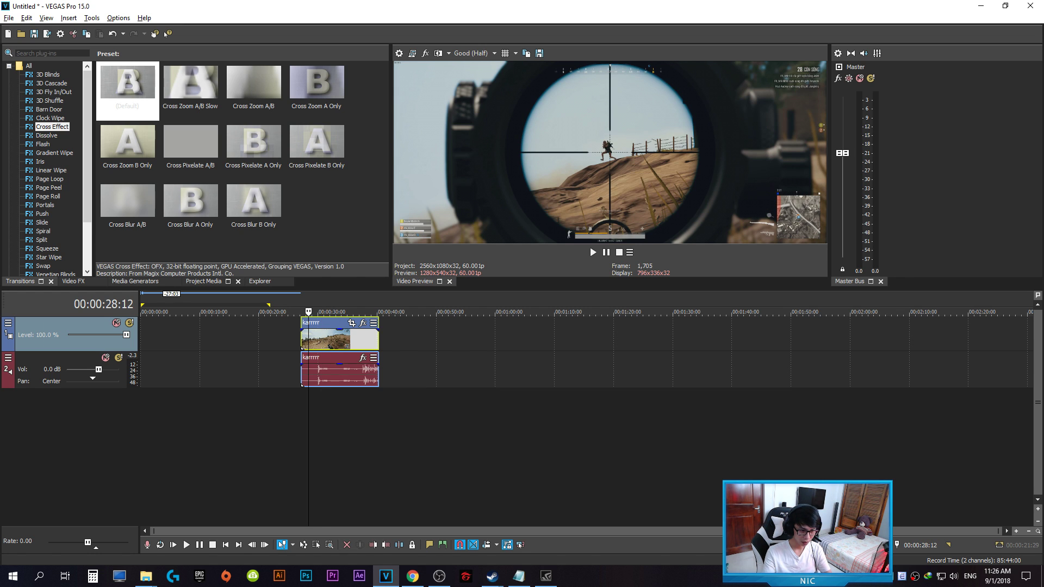
click(299, 339)
key(space)
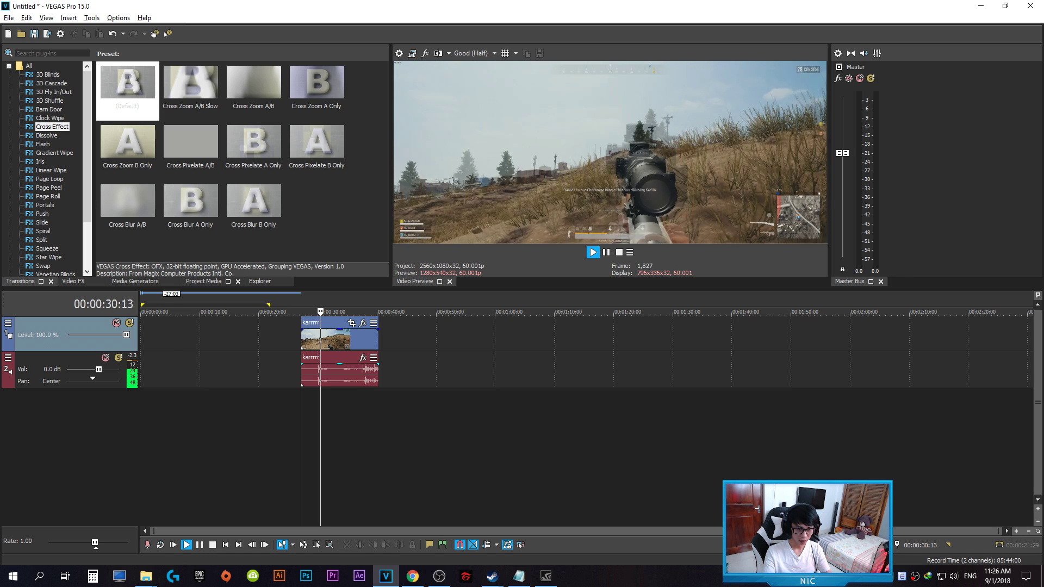
key(space)
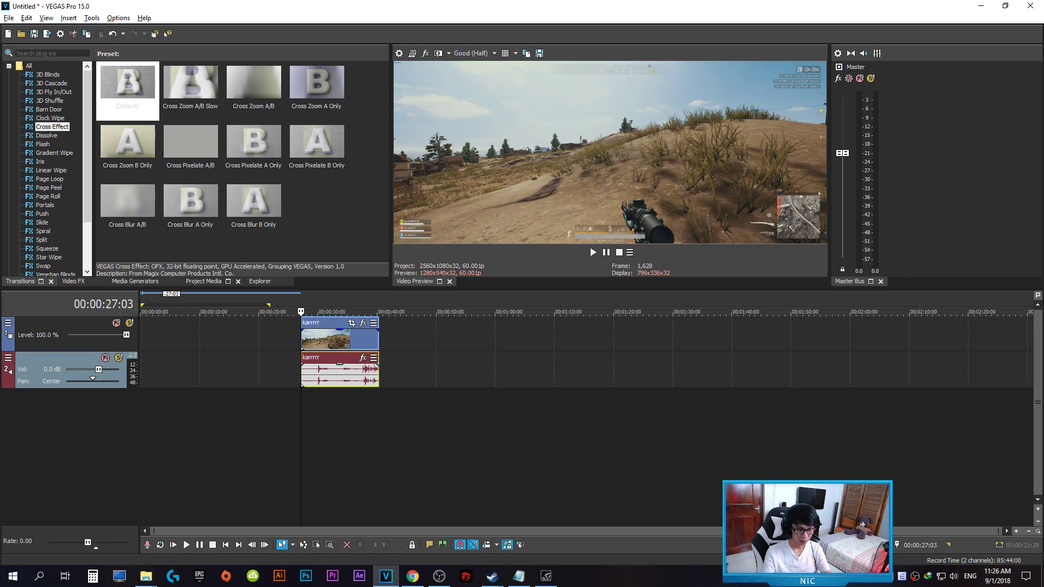
- Trim the end of the karrrrr clip at 00:00:31:16 and play the shortened clip from its start
click(327, 371)
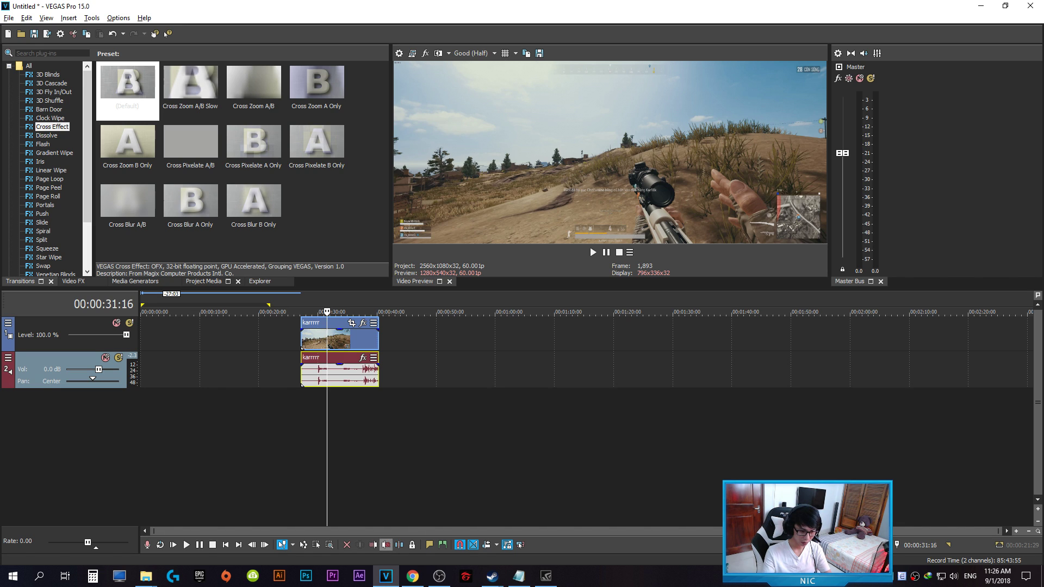
click(385, 545)
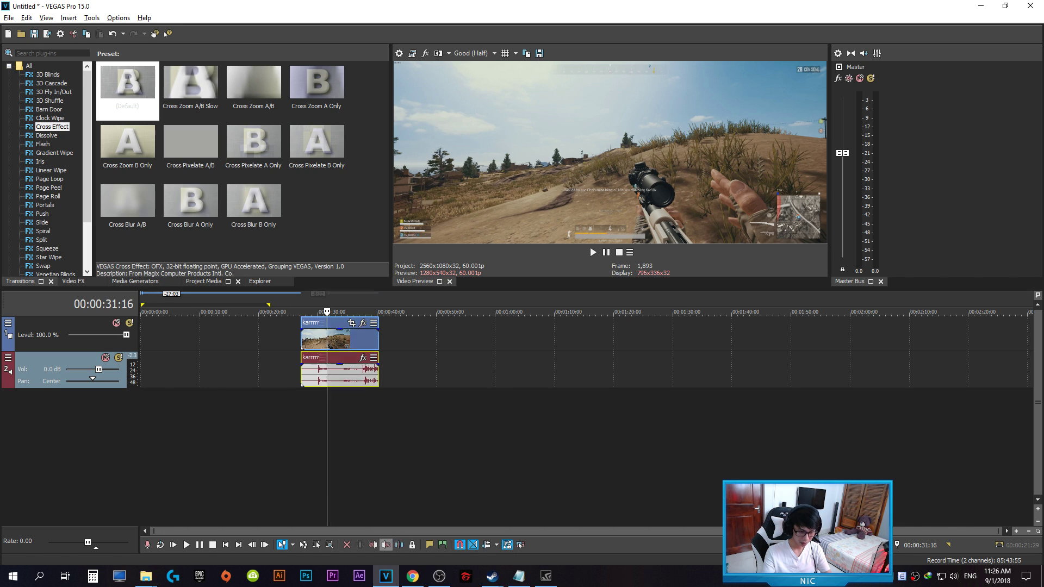
click(287, 413)
click(301, 414)
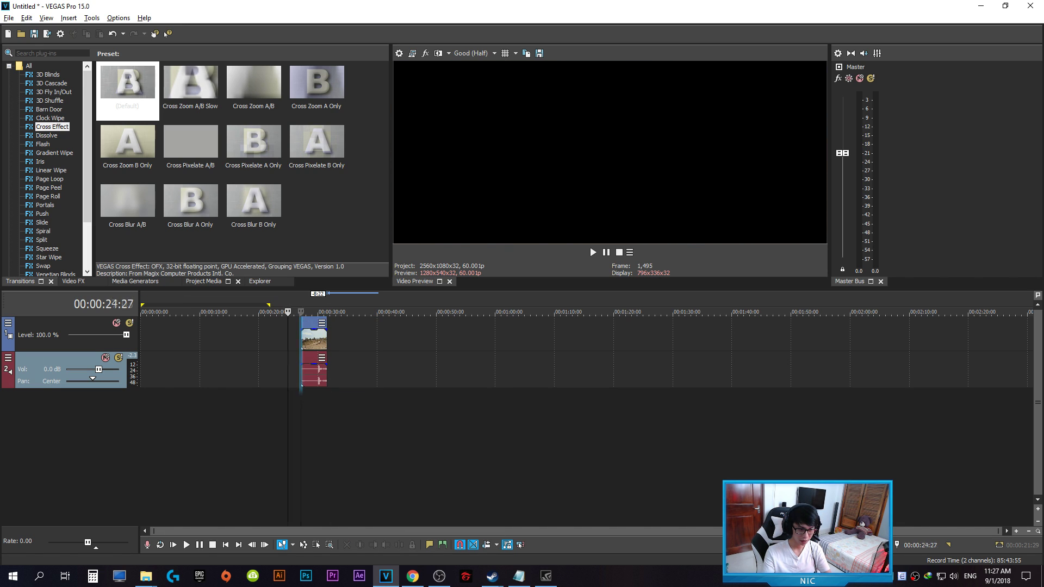
key(space)
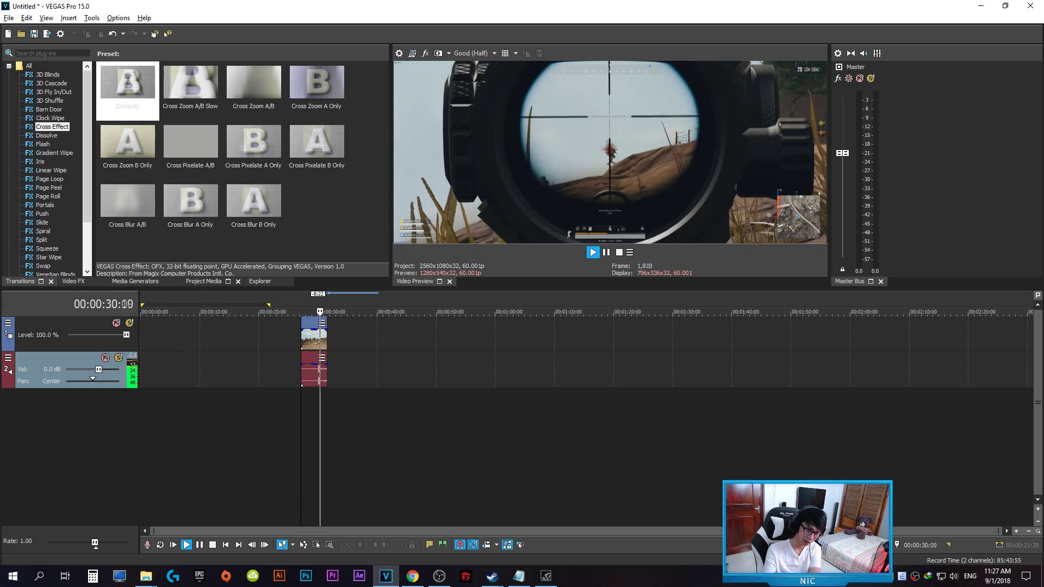
key(space)
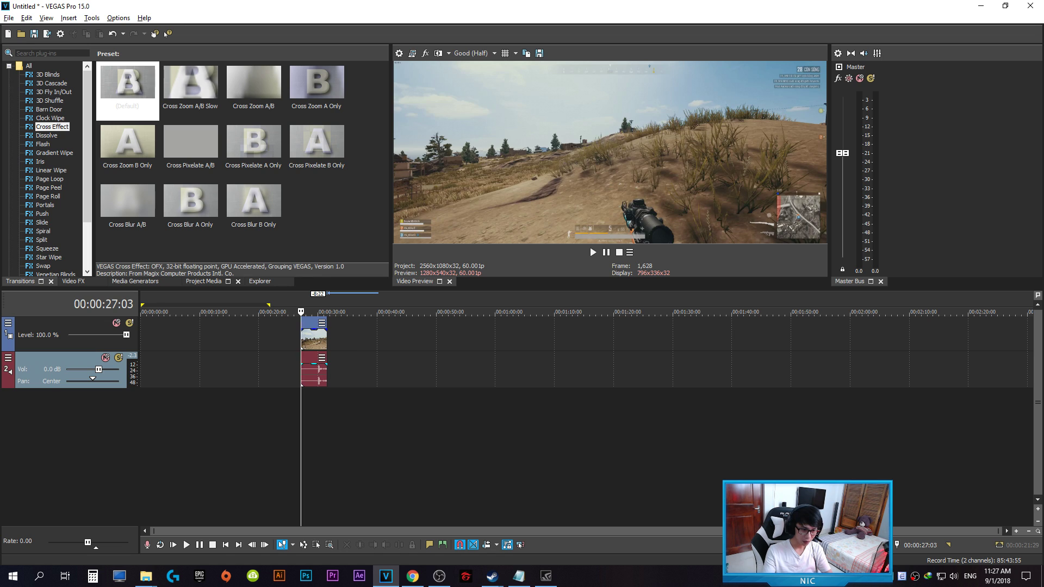
- Move the trimmed clip to the start of the timeline and shorten the loop region to about 00:00:04:12 to cover it
drag(315, 340, 153, 340)
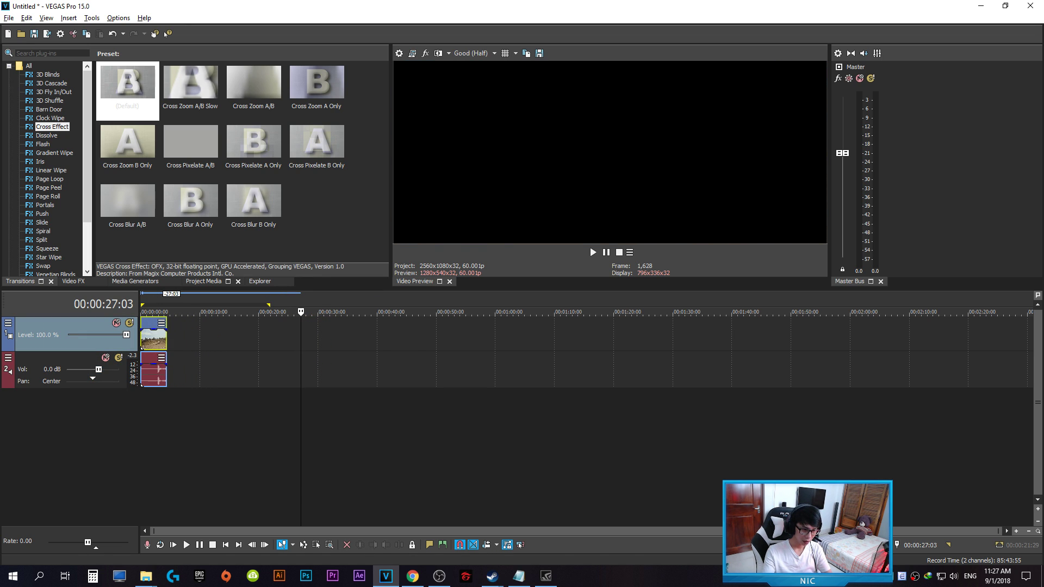
drag(268, 305, 165, 304)
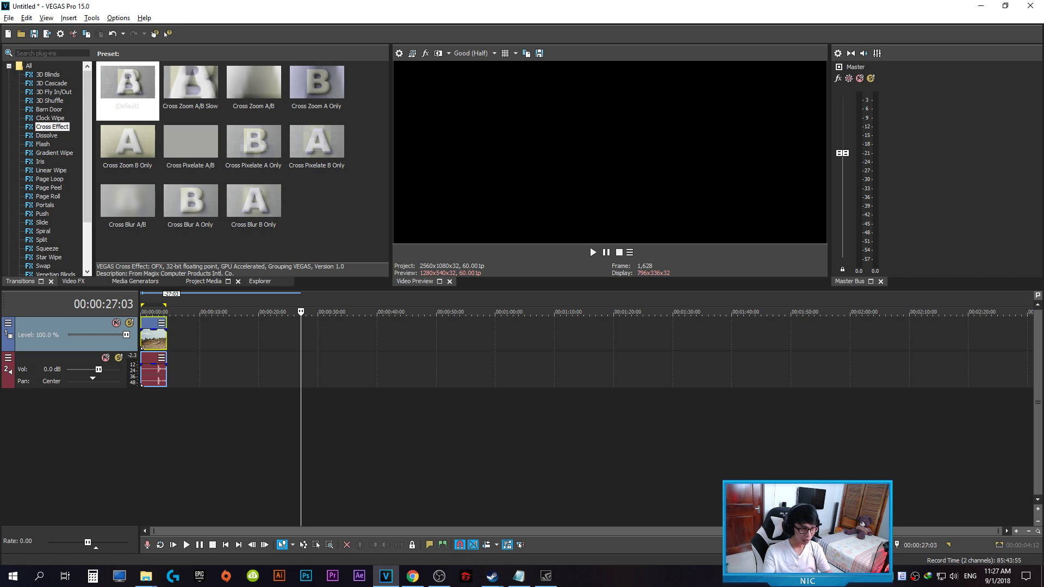
- Start Render As and select the MAGIX AVC/AAC MP4 template Internet HD 1080p 59.94 fps (NVidia NVENC)
click(9, 18)
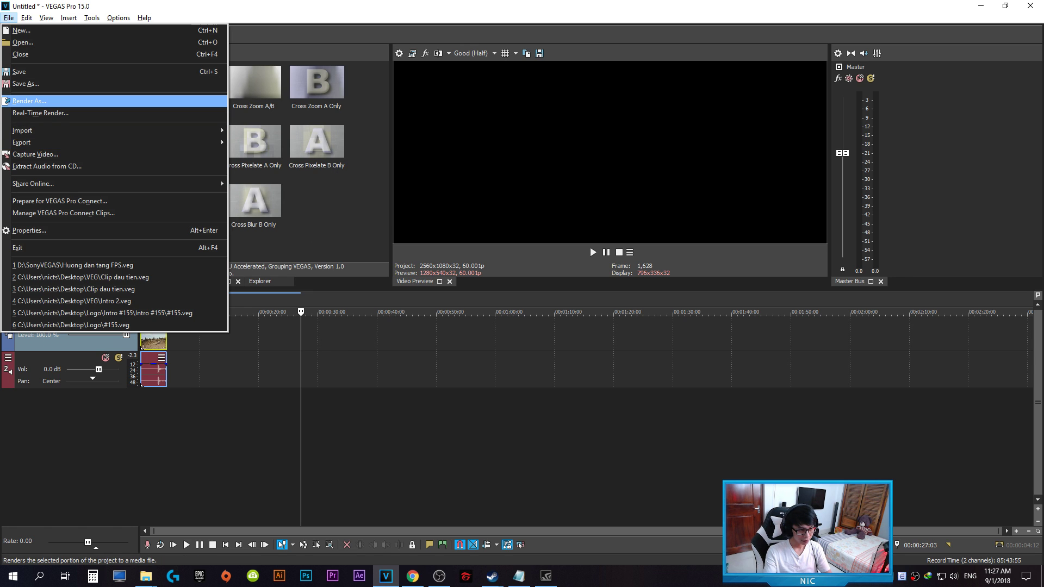
click(8, 17)
click(9, 18)
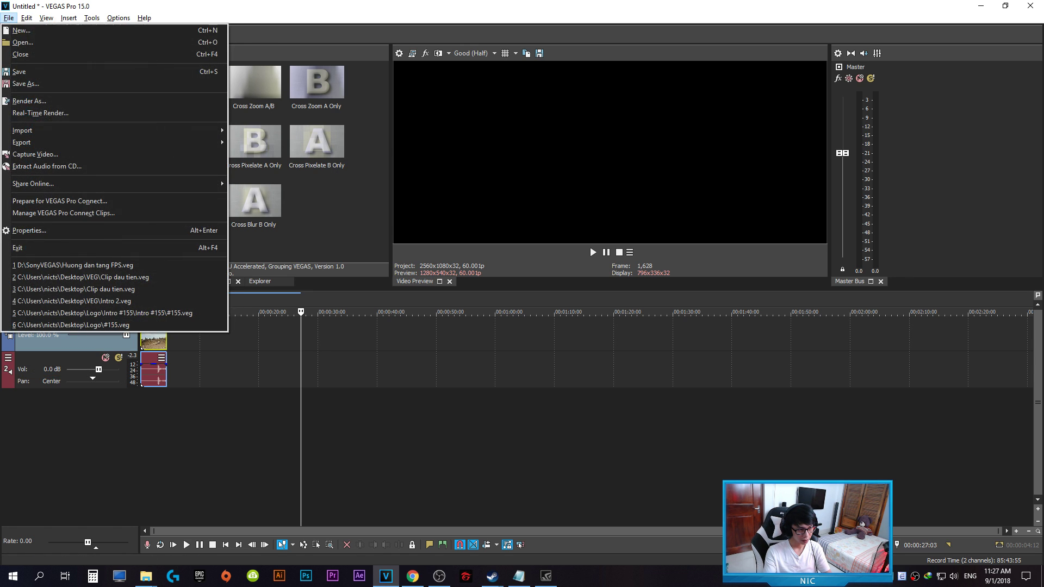
click(29, 101)
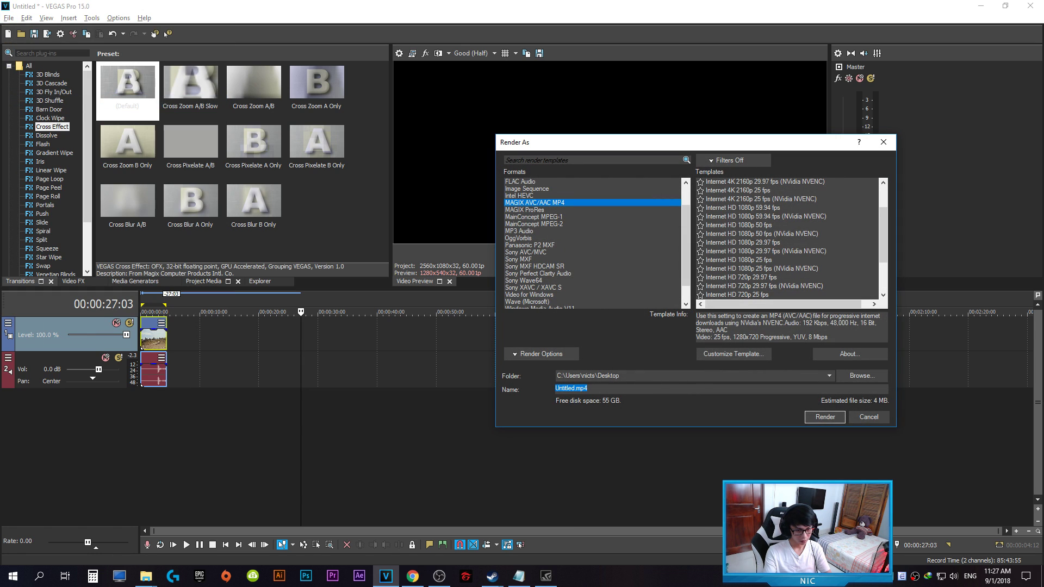
scroll(593, 243, up, 2)
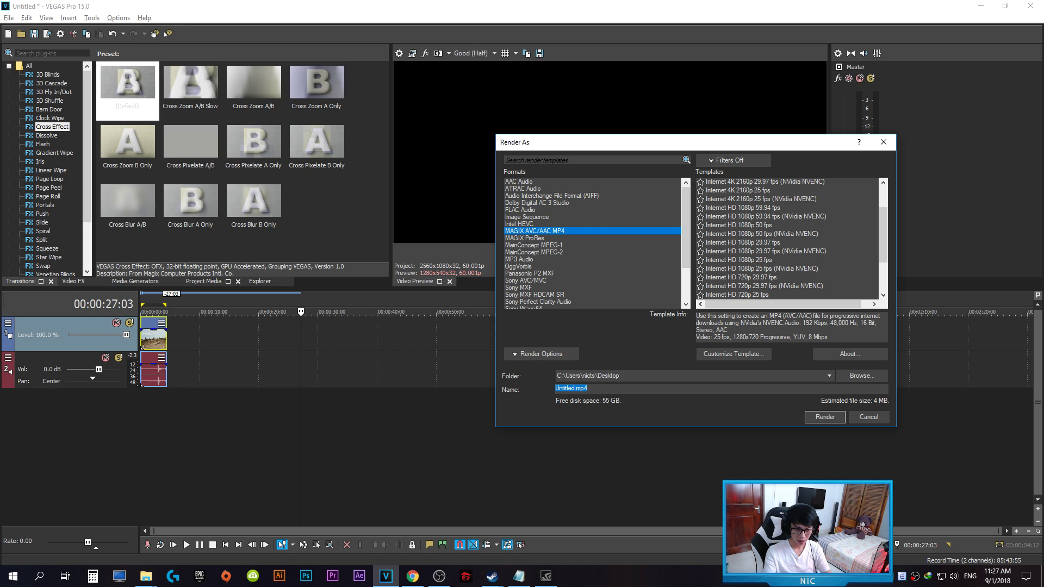
scroll(789, 240, up, 2)
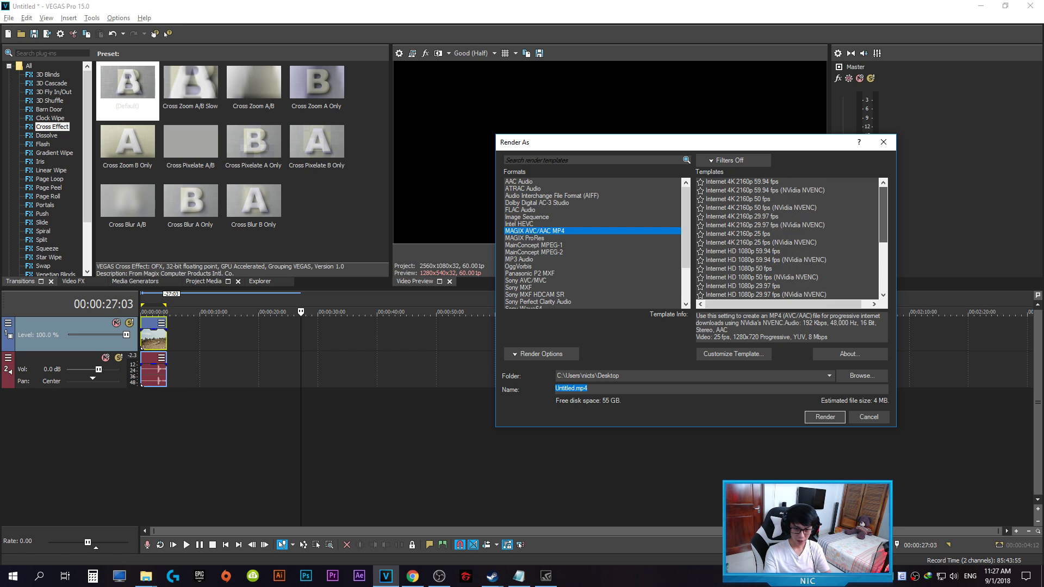
scroll(789, 239, down, 2)
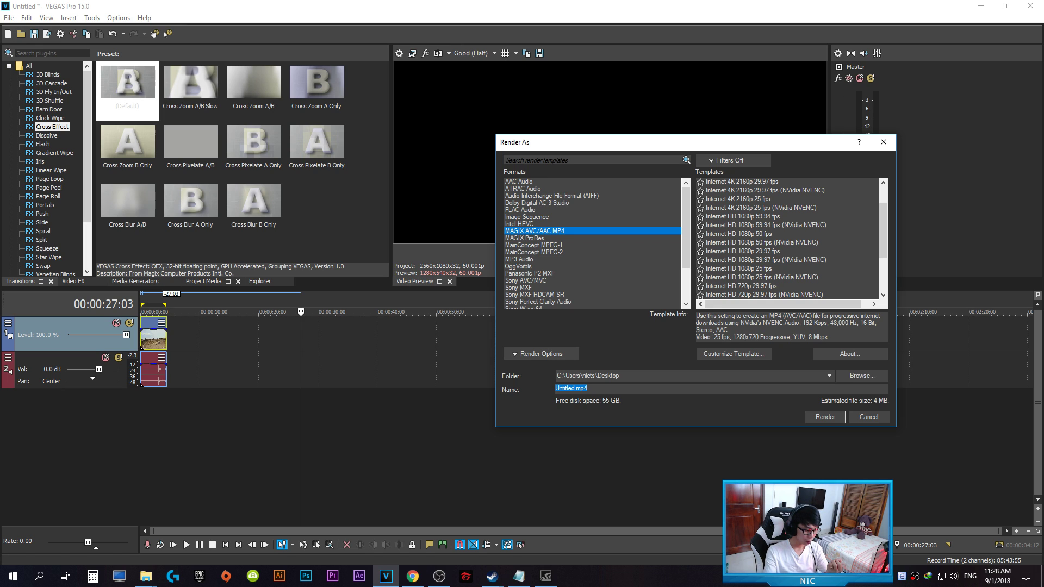
click(743, 217)
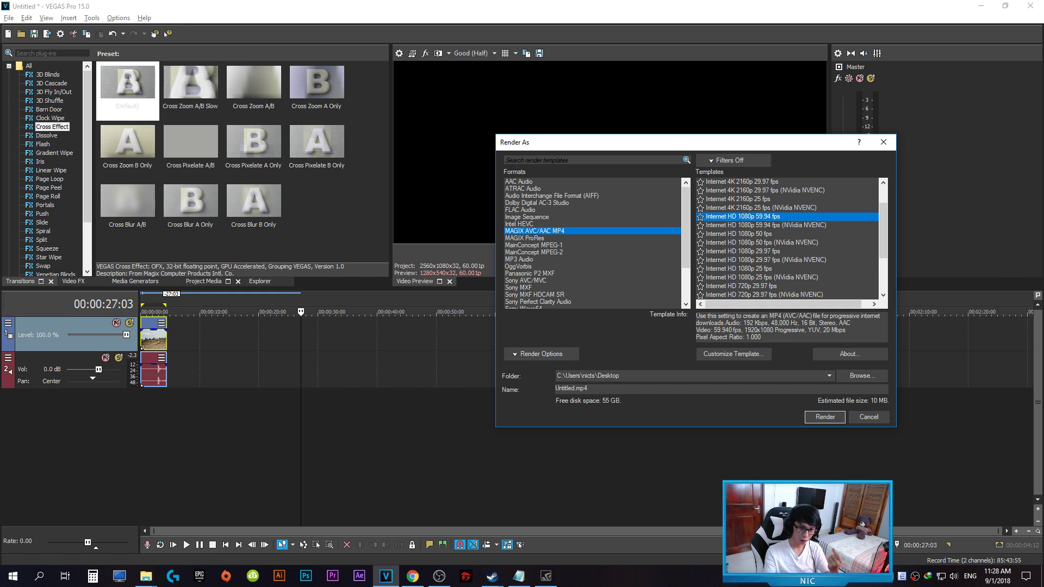
click(766, 225)
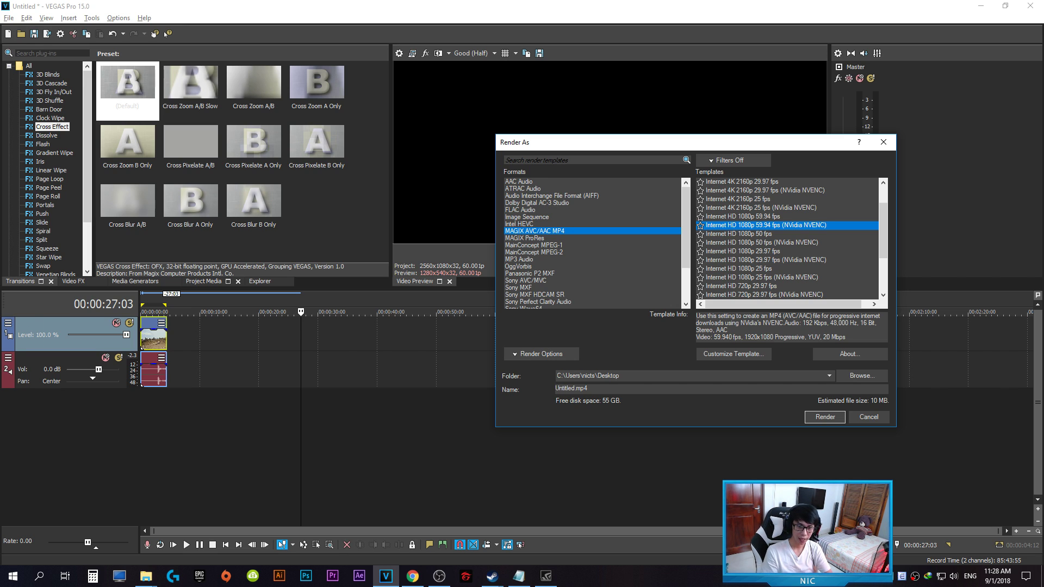
click(772, 216)
click(772, 225)
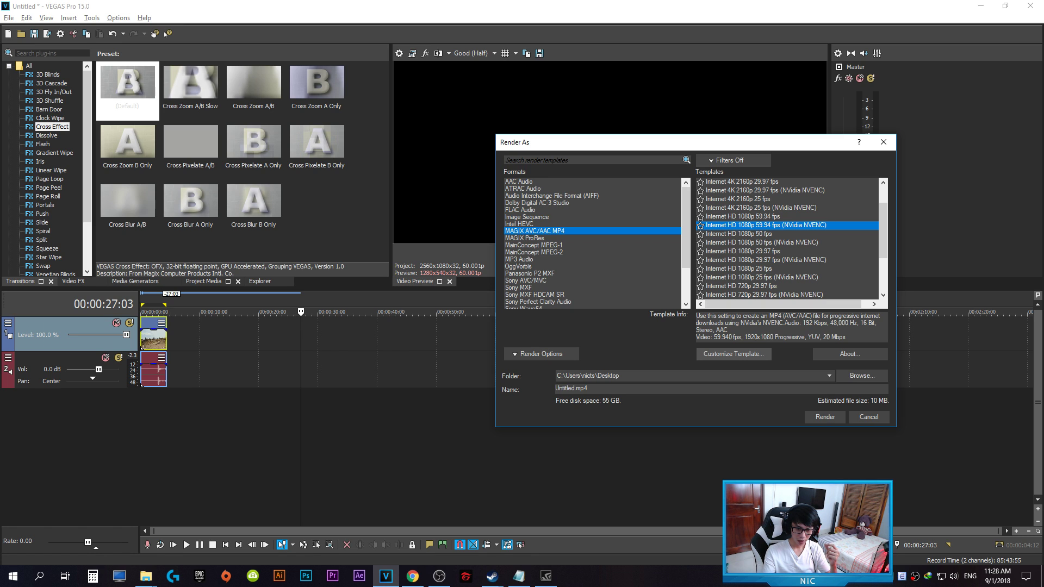
- Open the custom settings of the selected render template and view the available frame sizes
click(733, 354)
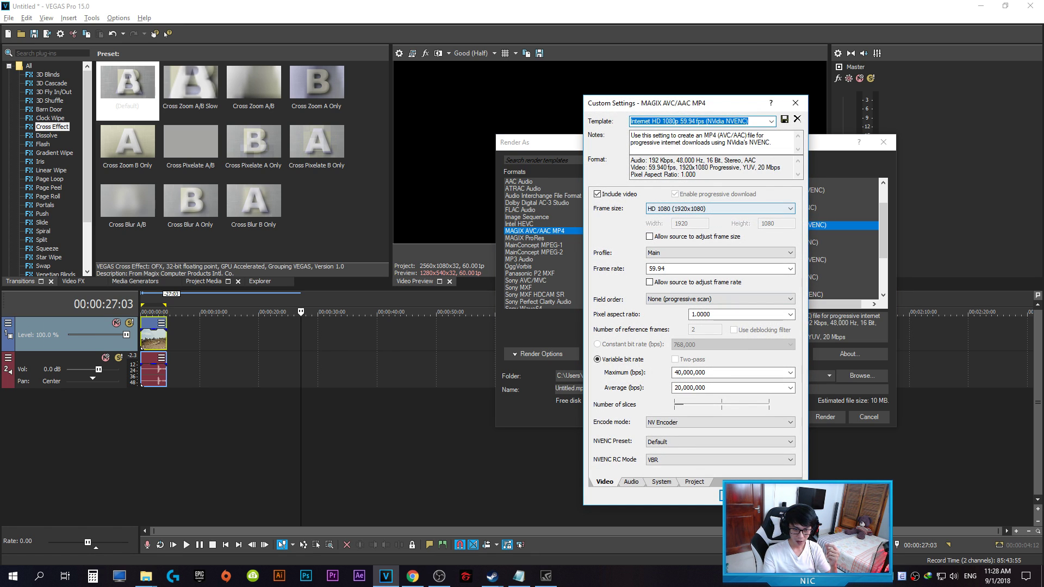
click(720, 208)
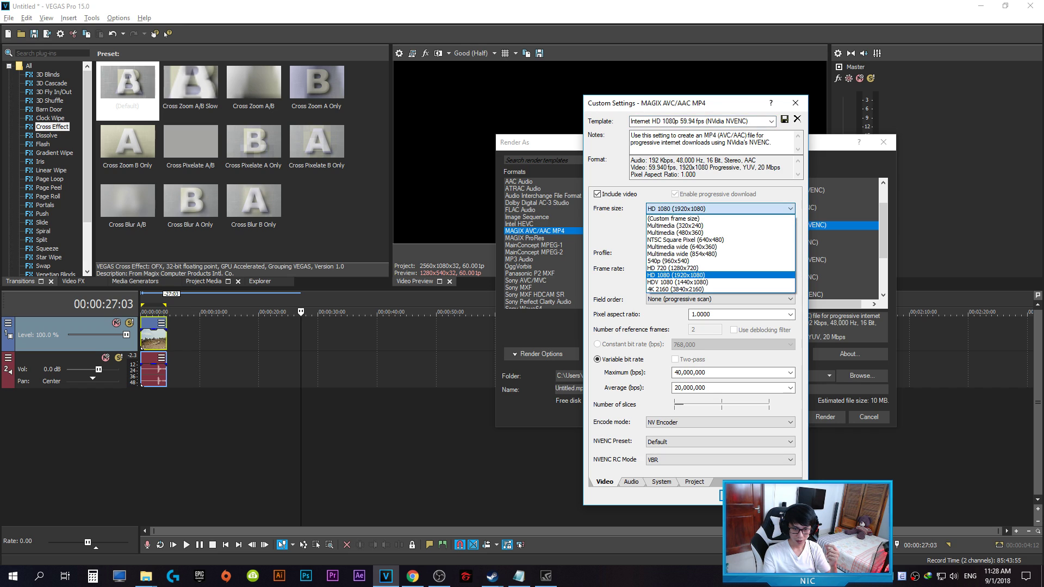
click(720, 208)
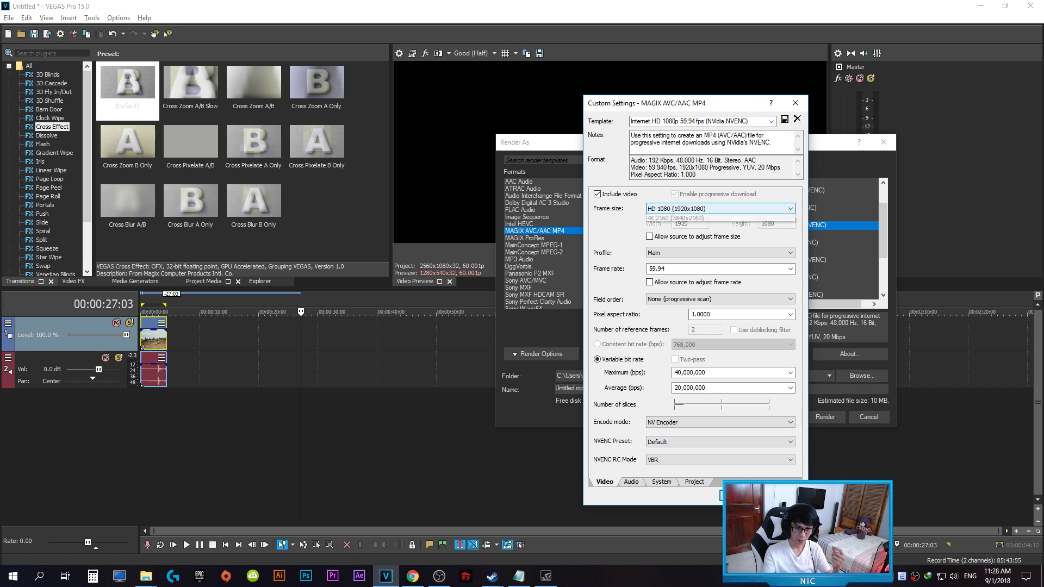
- Try a custom frame size with a width of 2650, then clear the width value
click(790, 208)
click(708, 218)
double_click(682, 223)
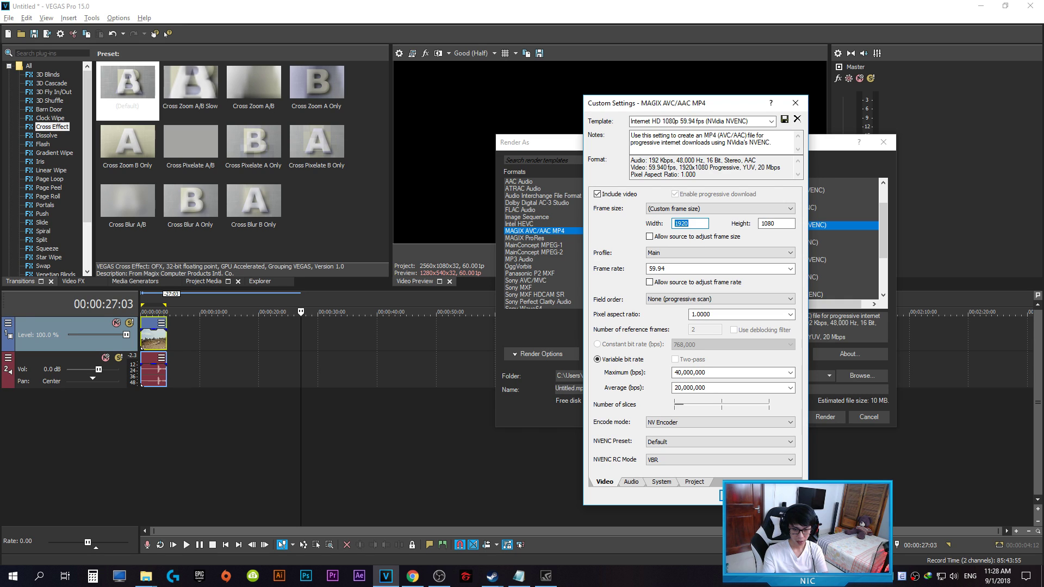
text(2650)
double_click(682, 223)
key(BackSpace)
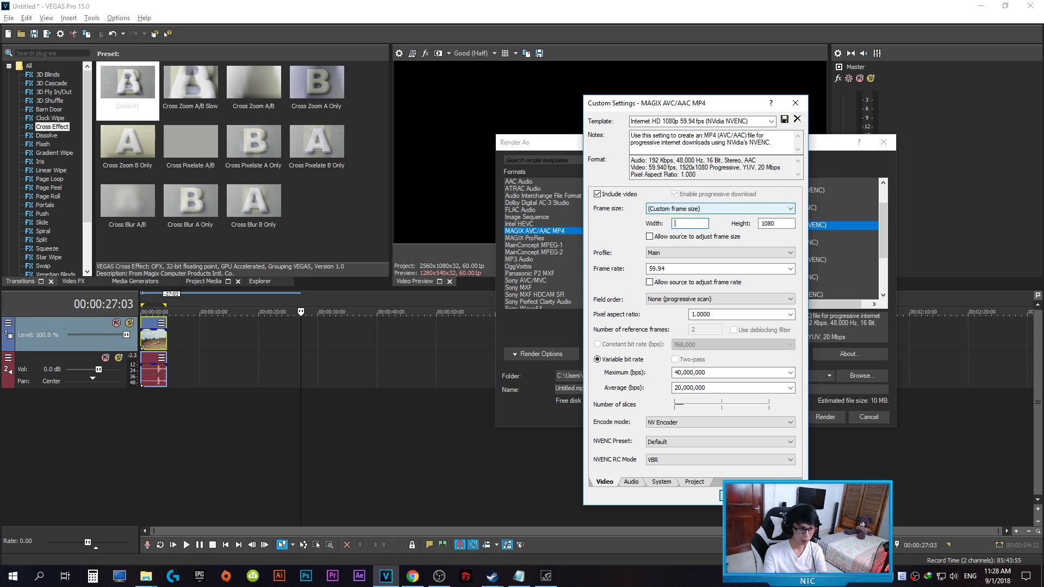
- Return the render frame size to the HD 1080 (1920x1080) preset
key(alt+Down)
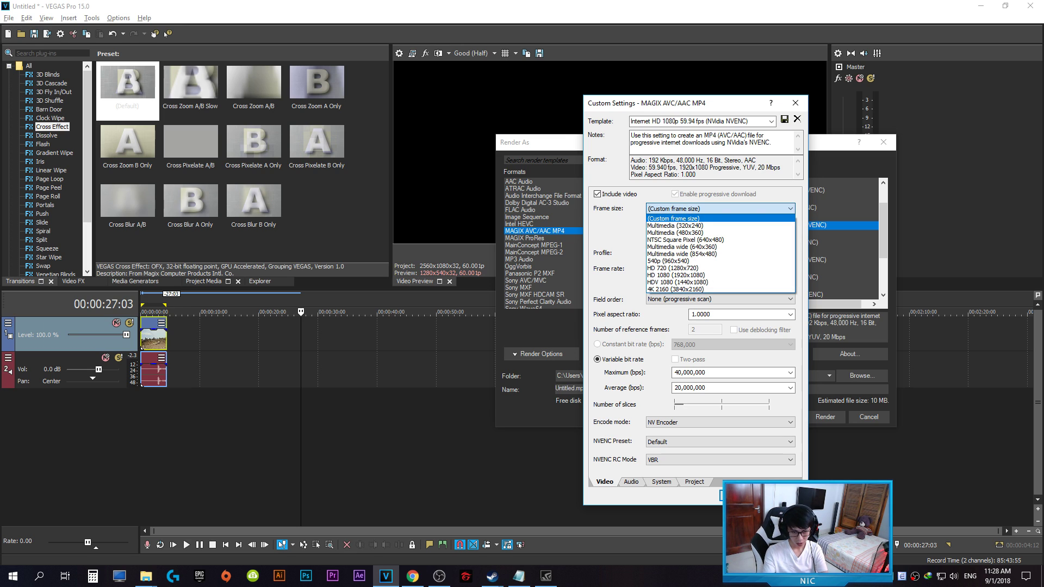
key(Down)
key(Down)
key(Down)
key(Down)
key(Down)
key(Down)
key(Down)
key(Down)
key(Down)
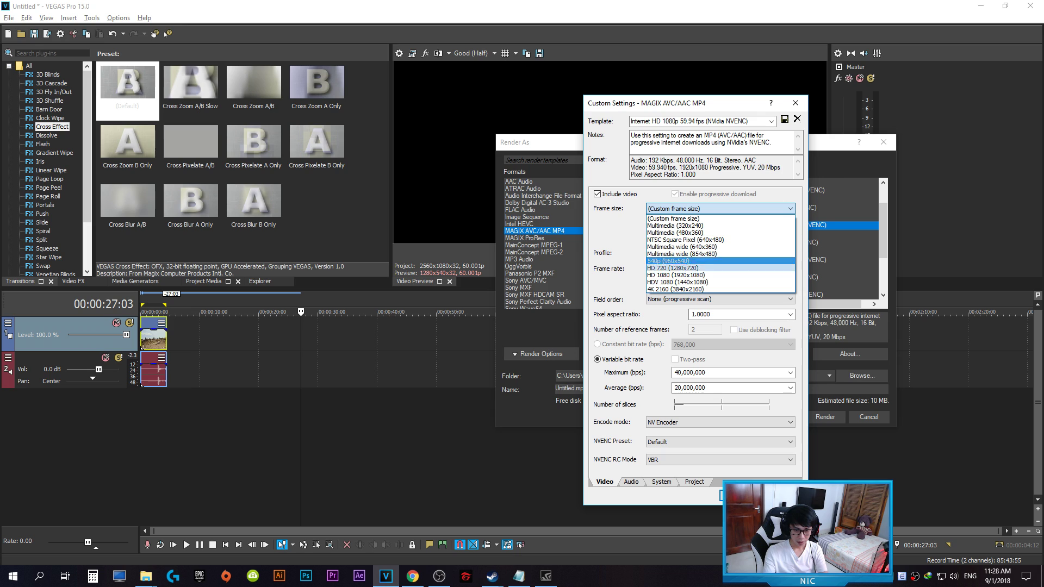
key(Return)
key(alt+Down)
key(Down)
key(Down)
key(Return)
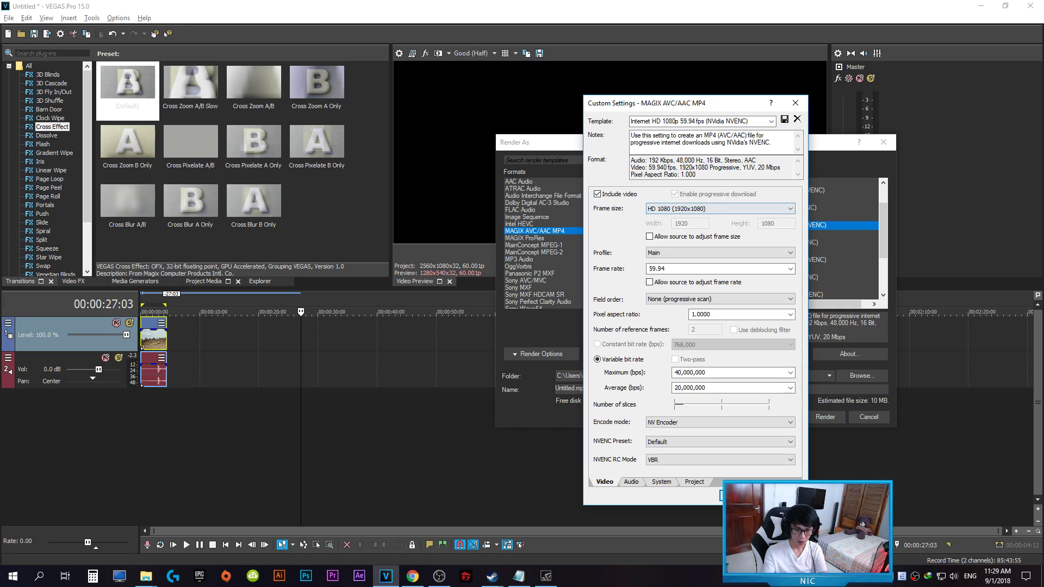
- Switch to a custom frame size and back to HD 1080 (1920x1080), and accept the custom template settings
click(720, 208)
click(691, 218)
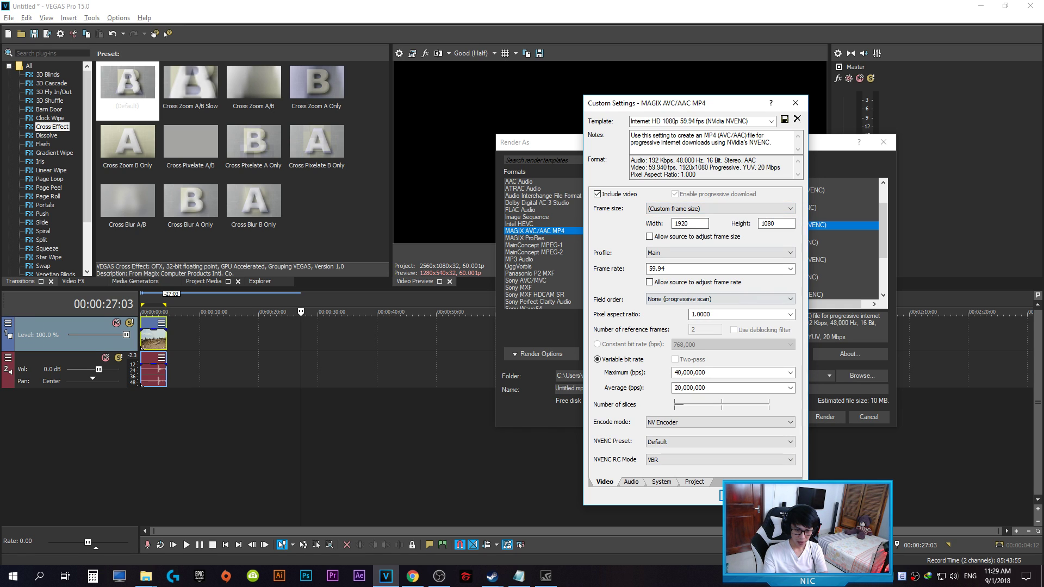
key(alt+Down)
key(Down)
key(Down)
key(Down)
key(Down)
key(Down)
key(Down)
key(Down)
key(Down)
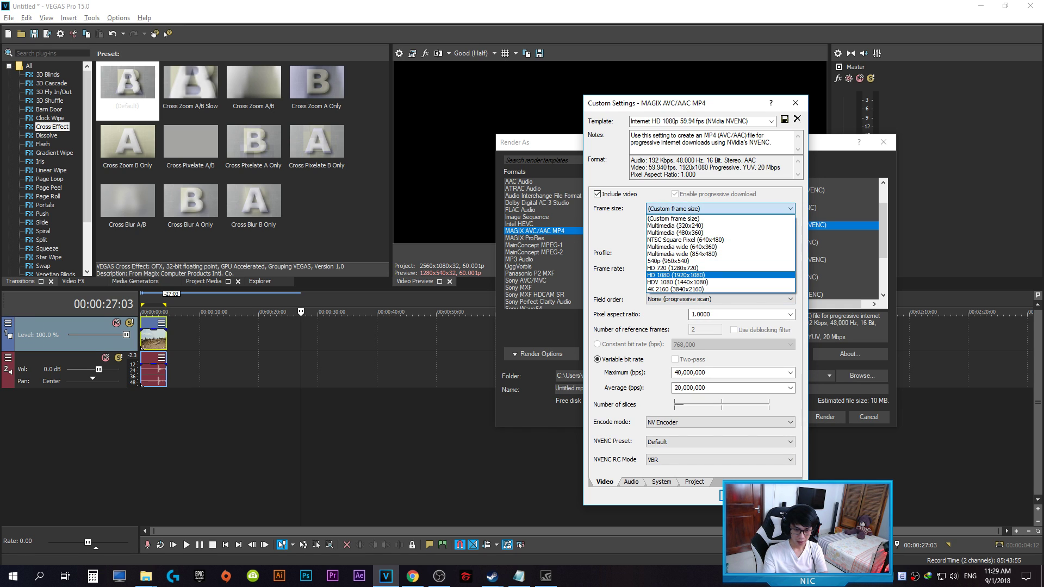
key(Return)
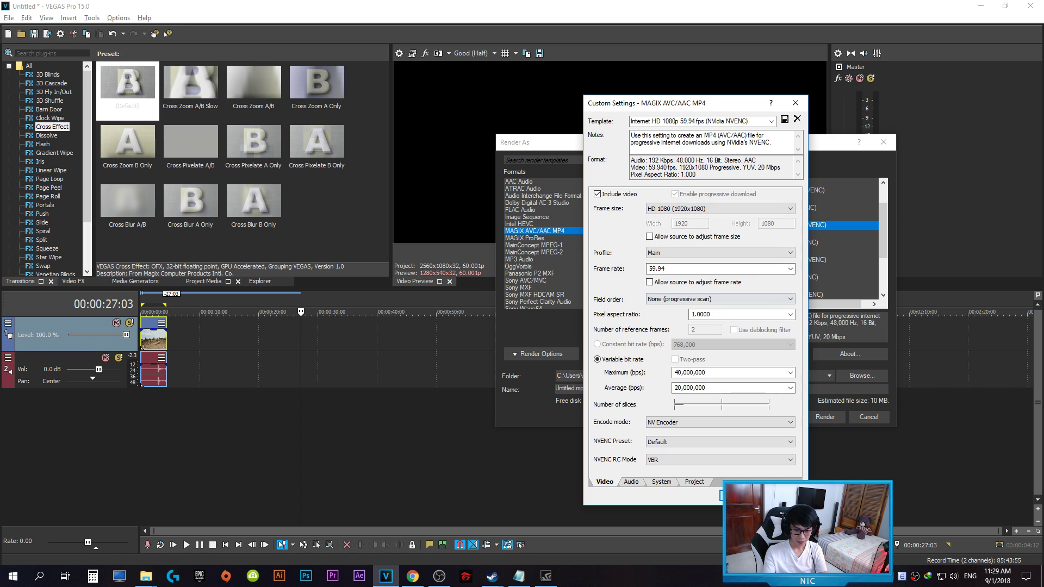
key(Return)
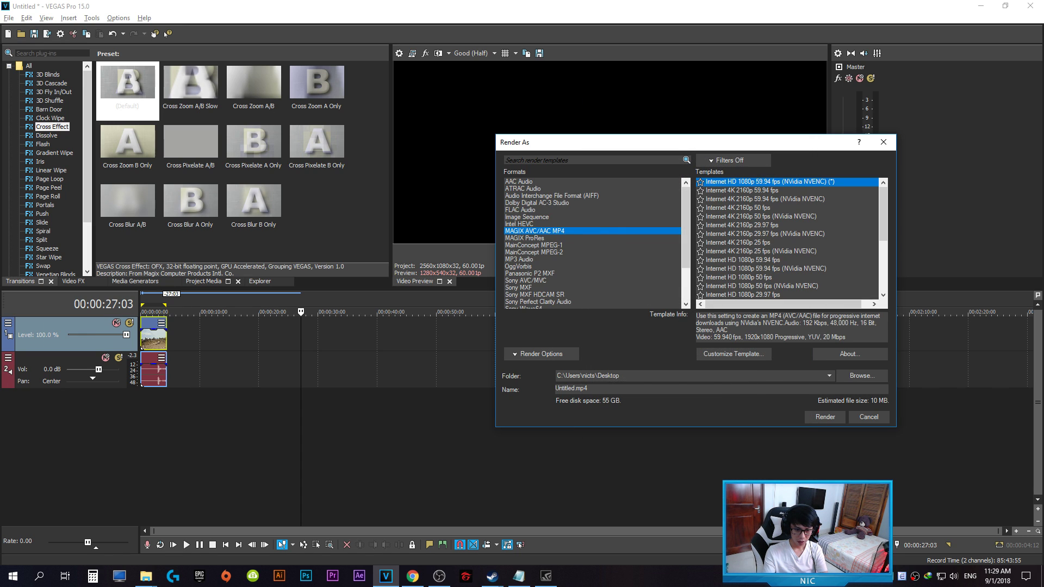
- Create a new folder named OK on the Desktop and choose it as the render destination
click(862, 375)
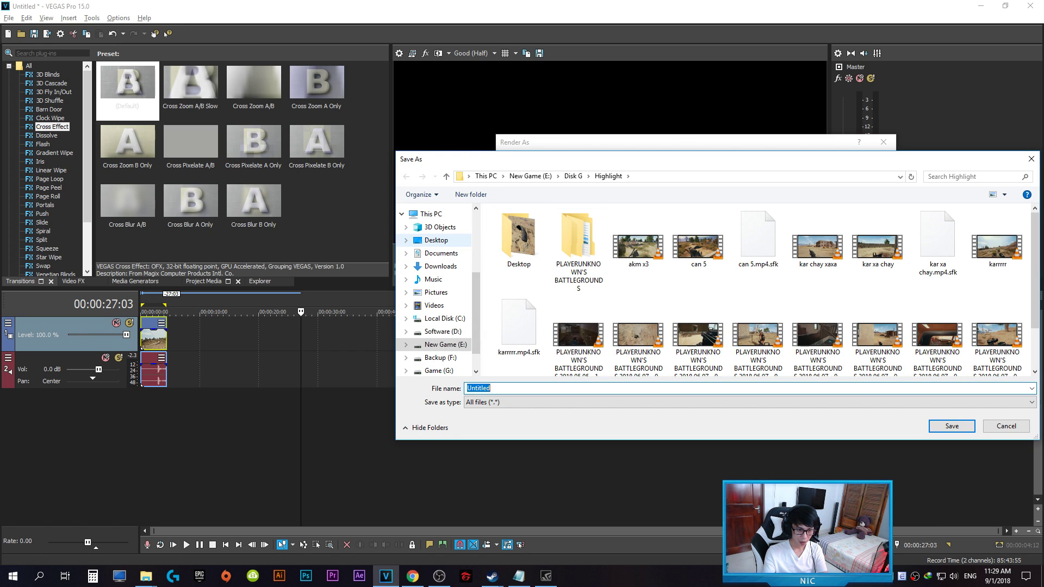
click(435, 240)
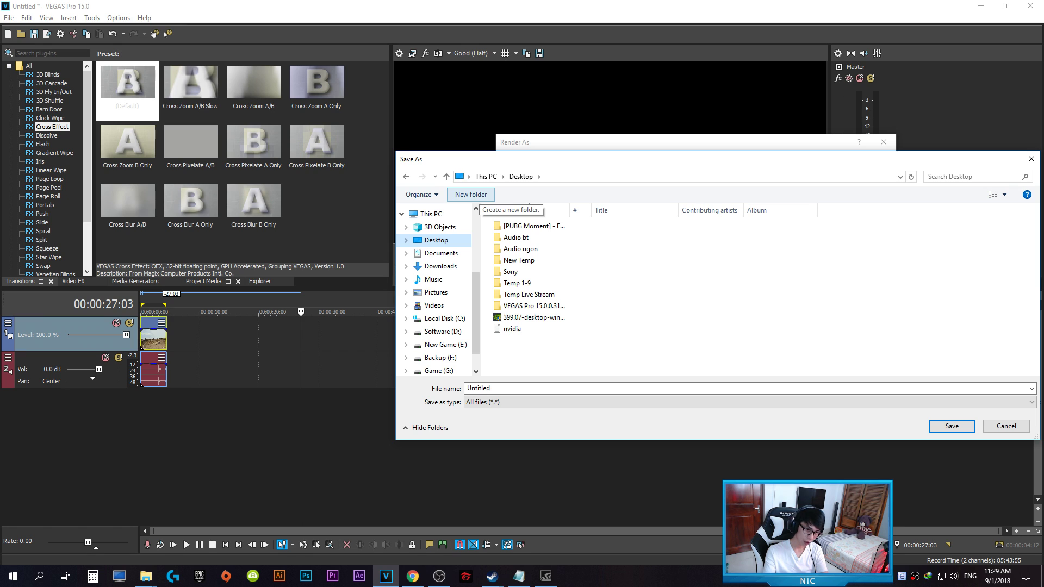
click(471, 194)
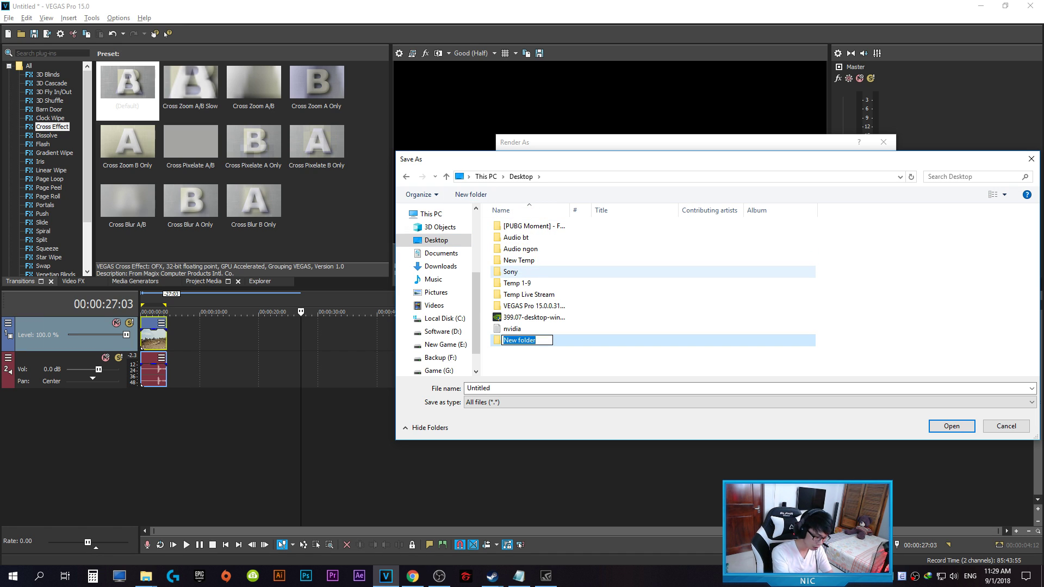
text(OK)
key(Return)
key(Return)
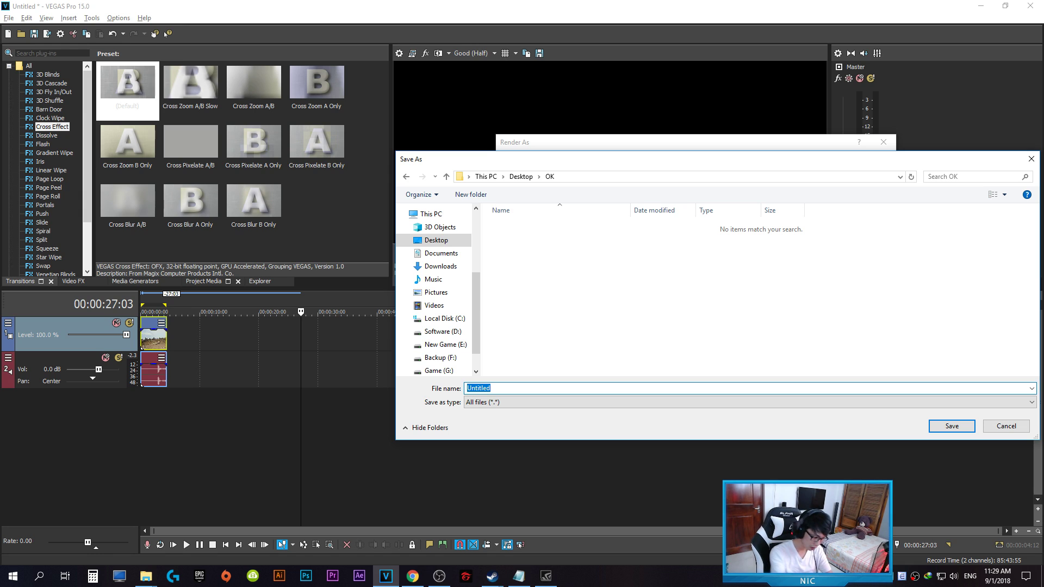
- Name the output file "Kar an may", render the clip, and dismiss the finished render dialog
text(Kar an may)
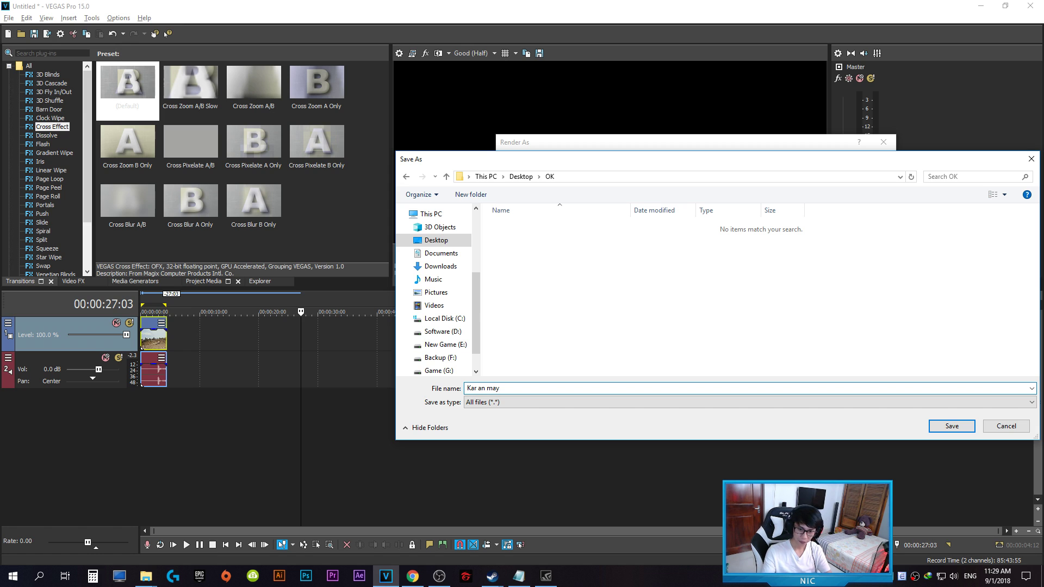
key(Return)
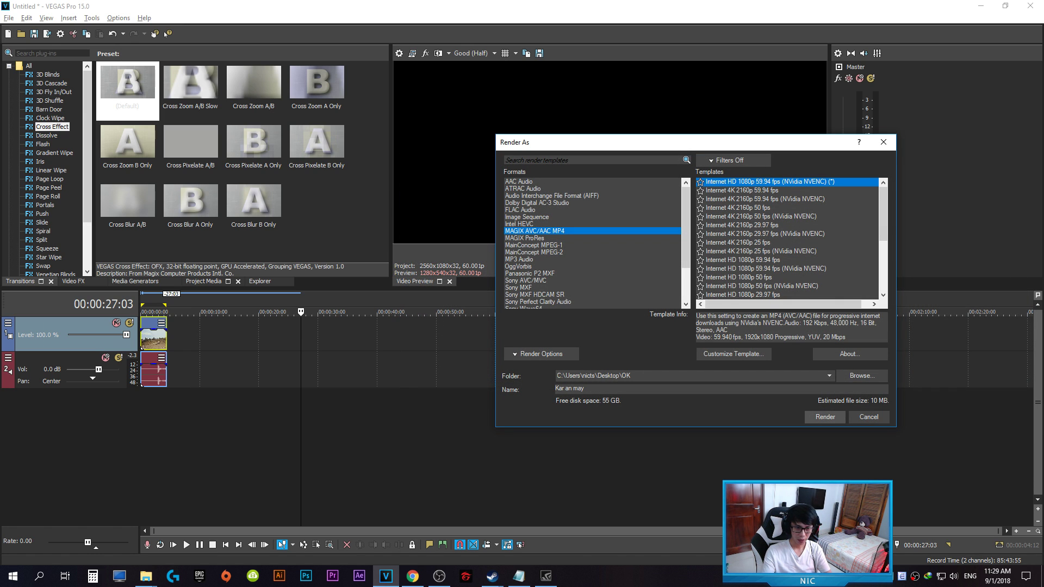
click(825, 417)
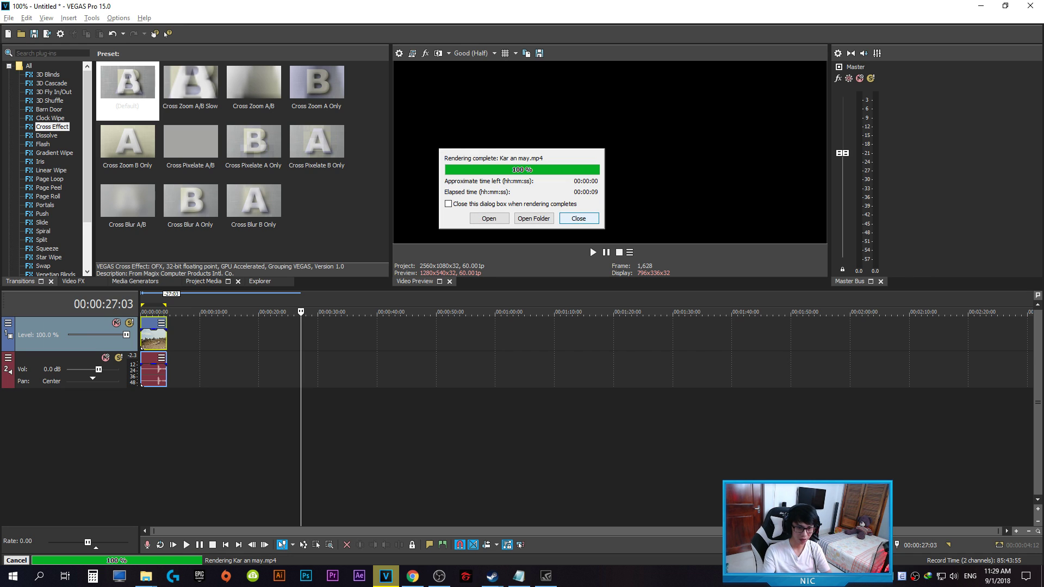
click(579, 218)
- Switch to the desktop, play the rendered Kar an may video from the OK folder, and close the player and the folder
click(981, 6)
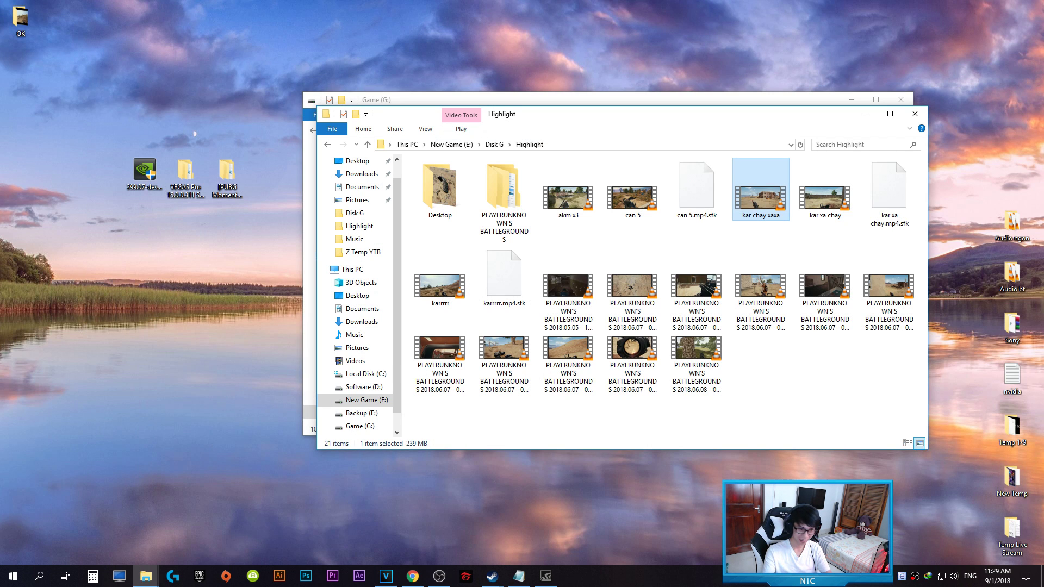
click(866, 114)
click(851, 99)
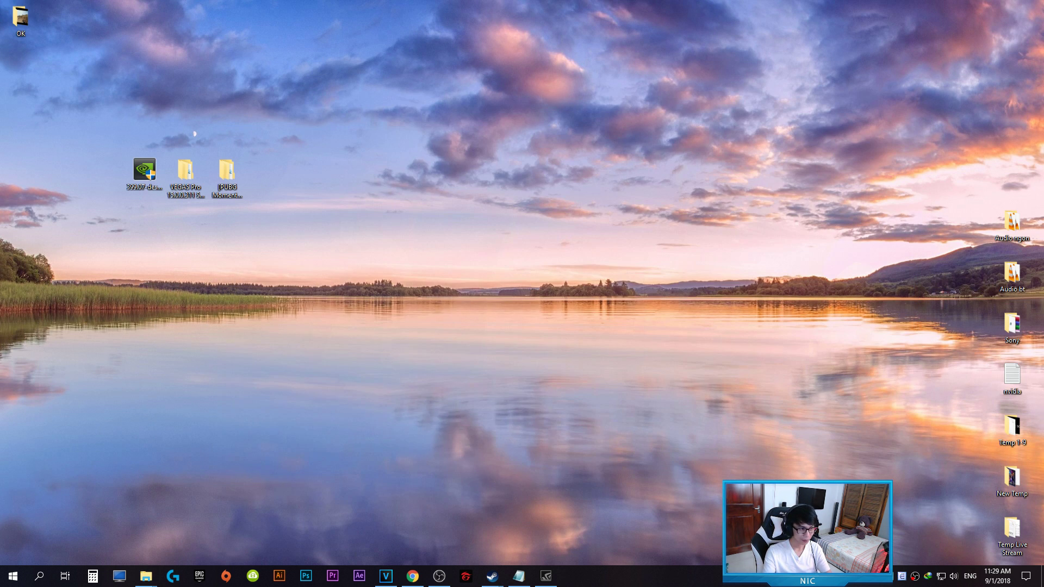
key(Return)
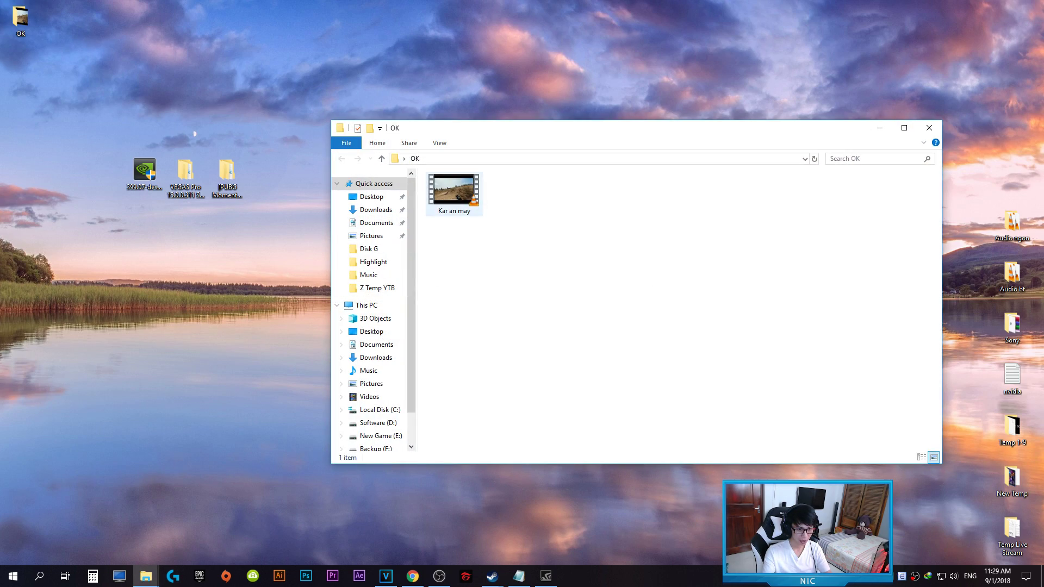
key(Return)
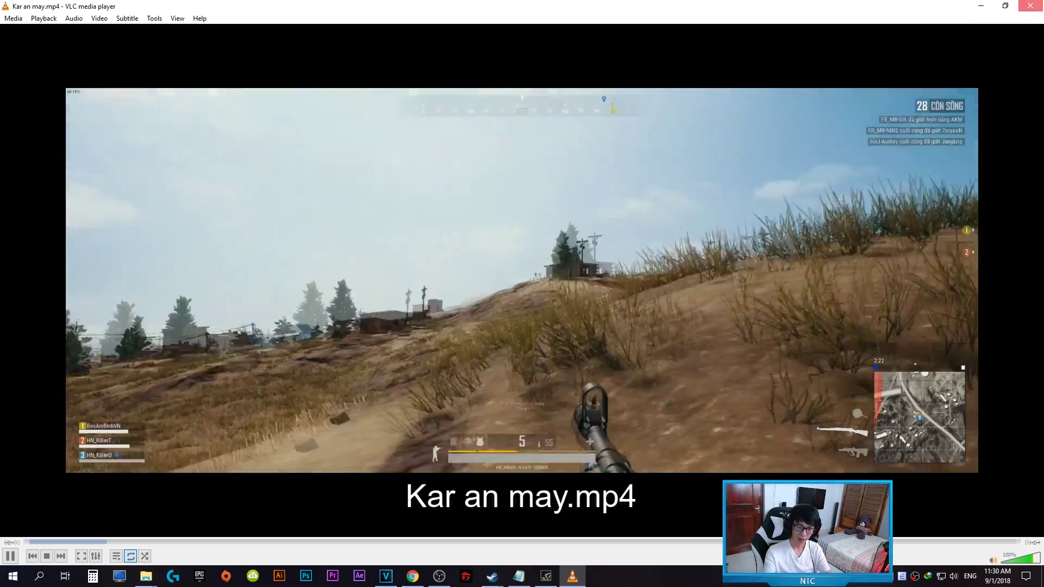
click(1031, 6)
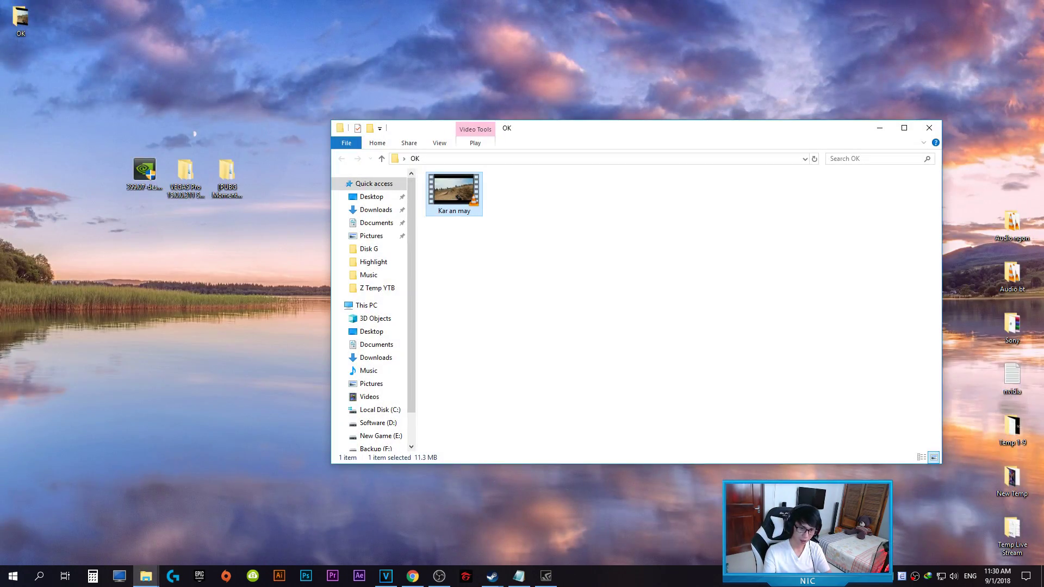
click(930, 128)
right_click(426, 298)
click(451, 329)
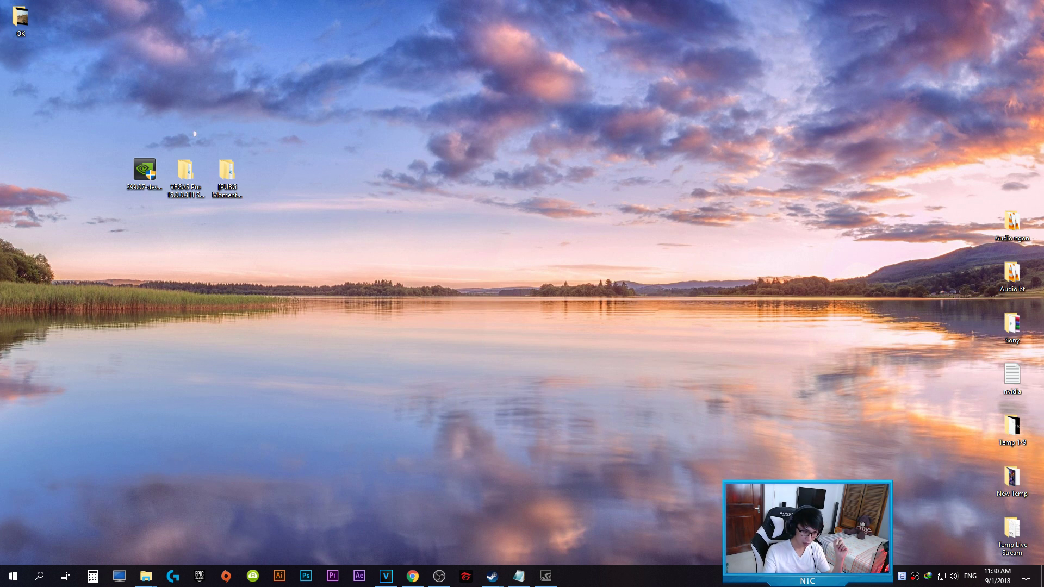
- Return to VEGAS Pro and delete the rendered clip from the timeline
click(386, 576)
click(160, 322)
key(Escape)
click(145, 337)
key(Delete)
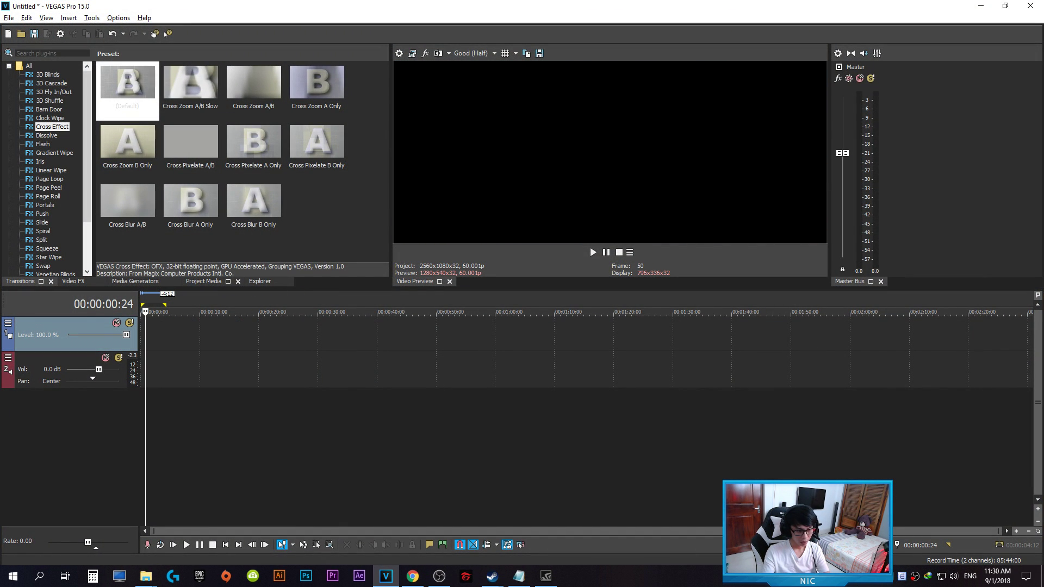
key(space)
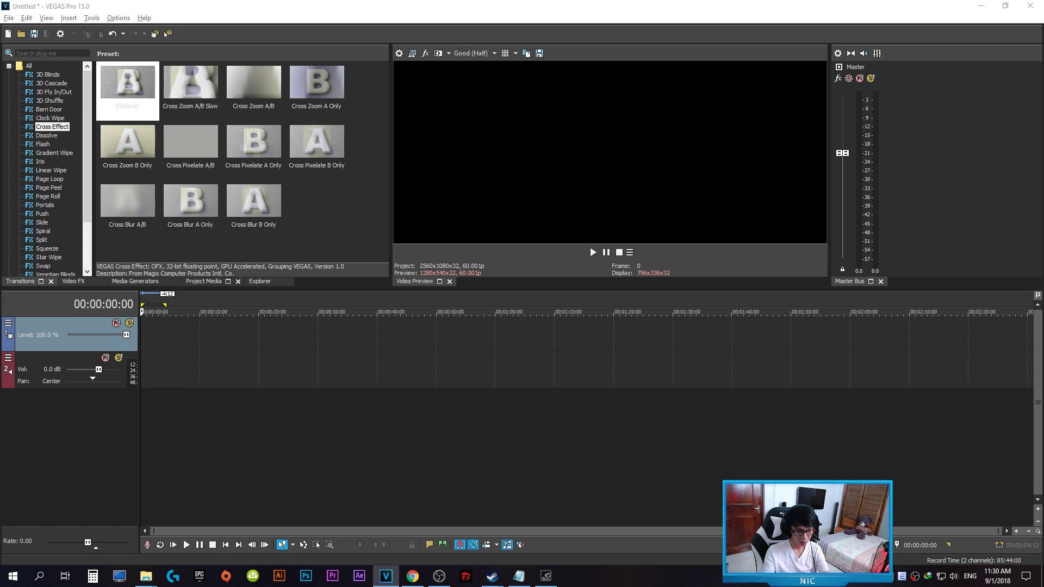
- Open the Untitled video from the Disk G folder on drive E and match the project video settings to it
key(ctrl+o)
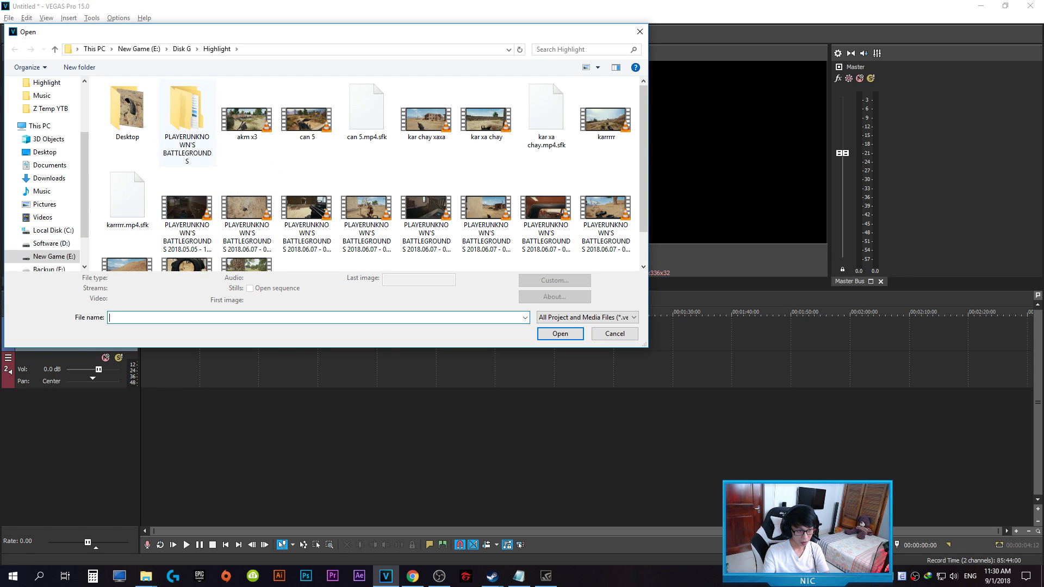
click(54, 256)
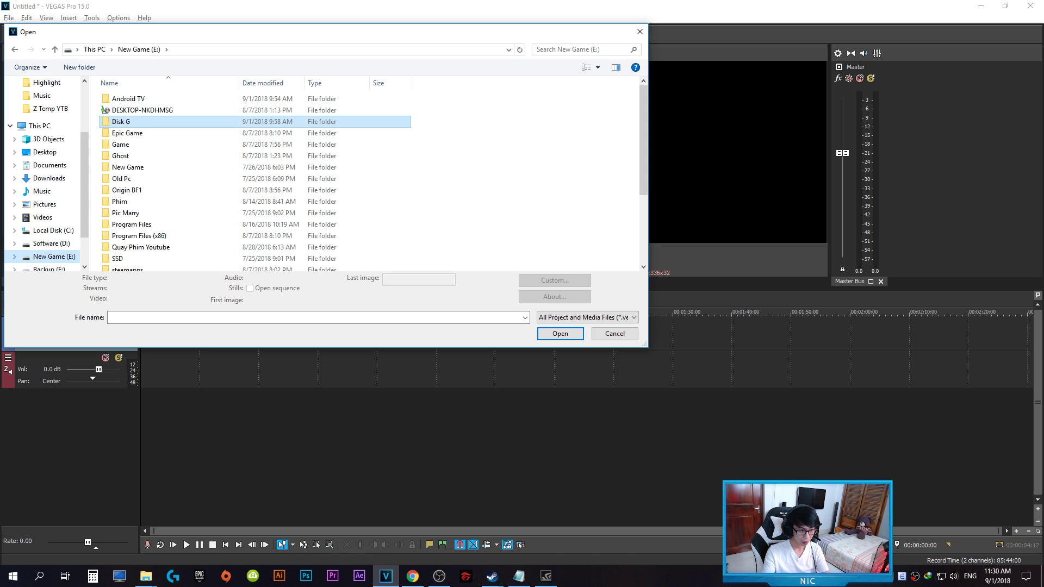
double_click(121, 121)
double_click(123, 155)
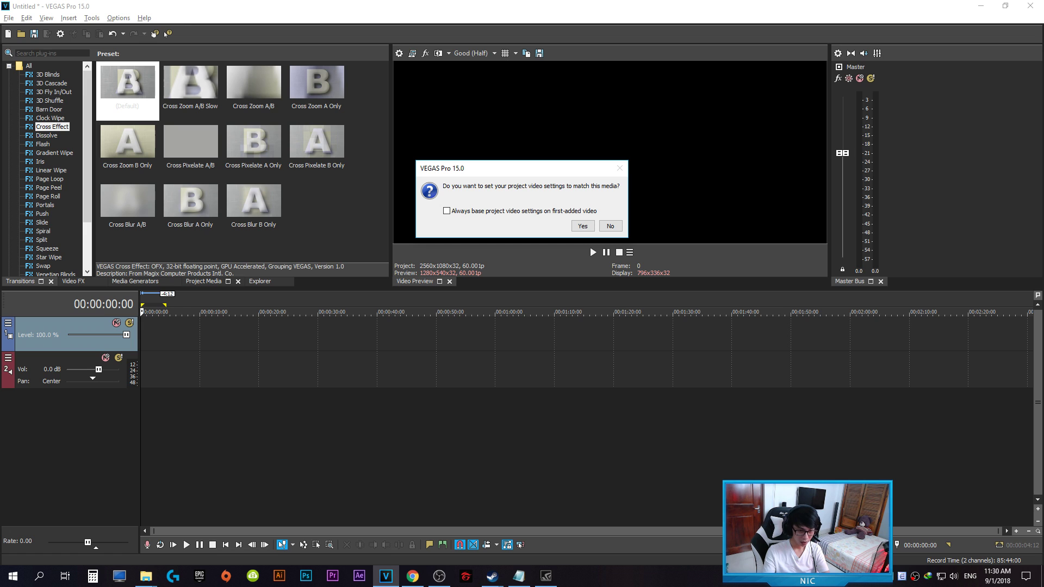
key(Return)
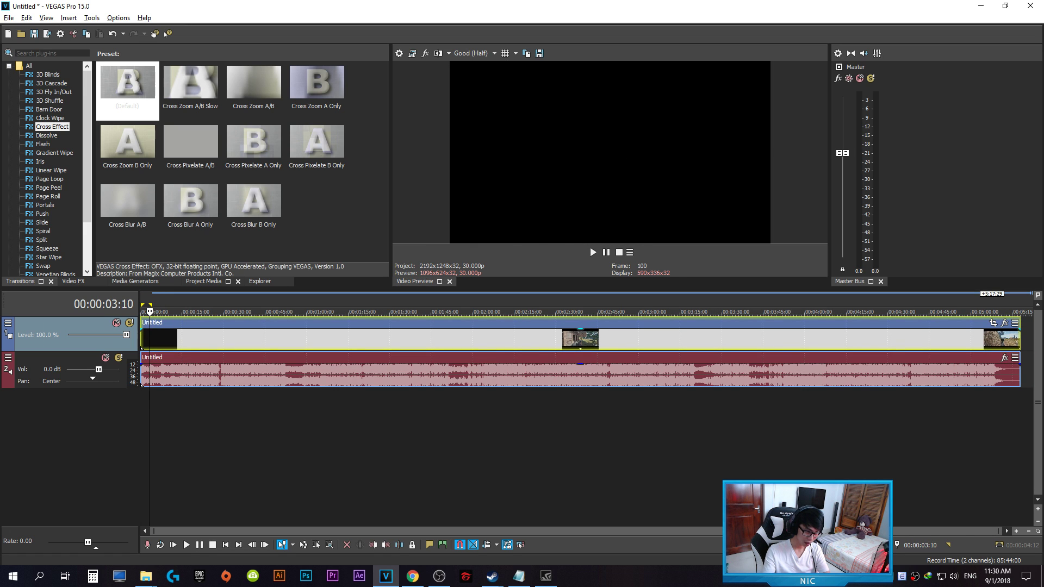
- Play the opening of the Untitled video and lower its audio track volume to -26.5 dB
key(space)
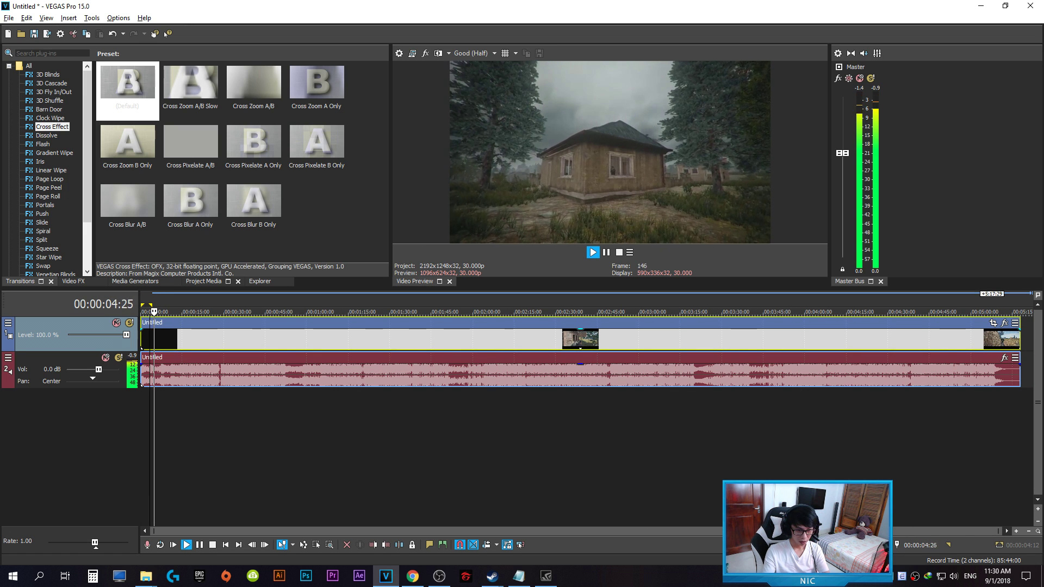
drag(98, 369, 76, 369)
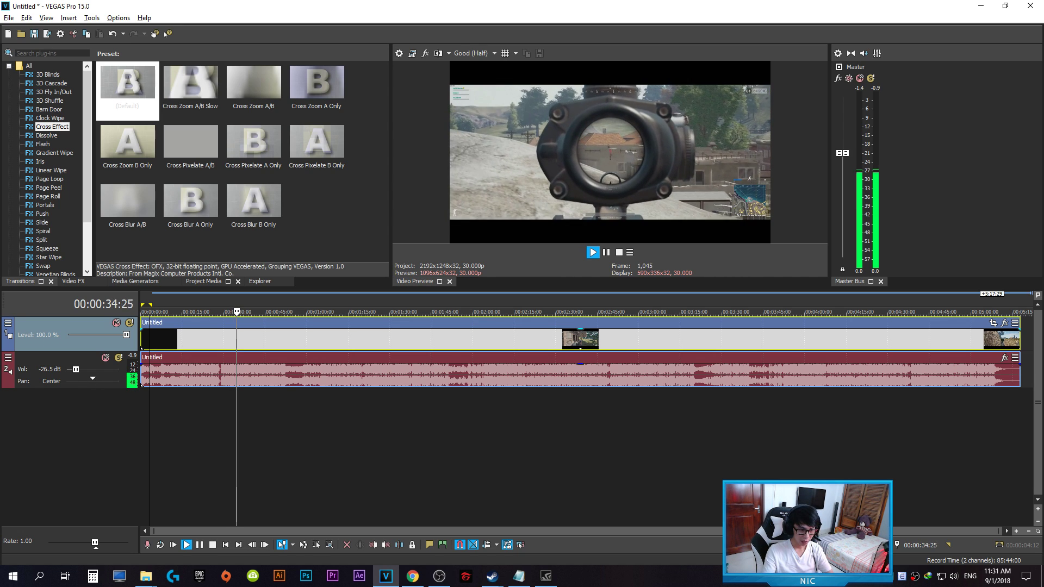
key(space)
- Preview the video from several further points on the timeline, ending with the part at 00:03:24:00
click(387, 338)
key(space)
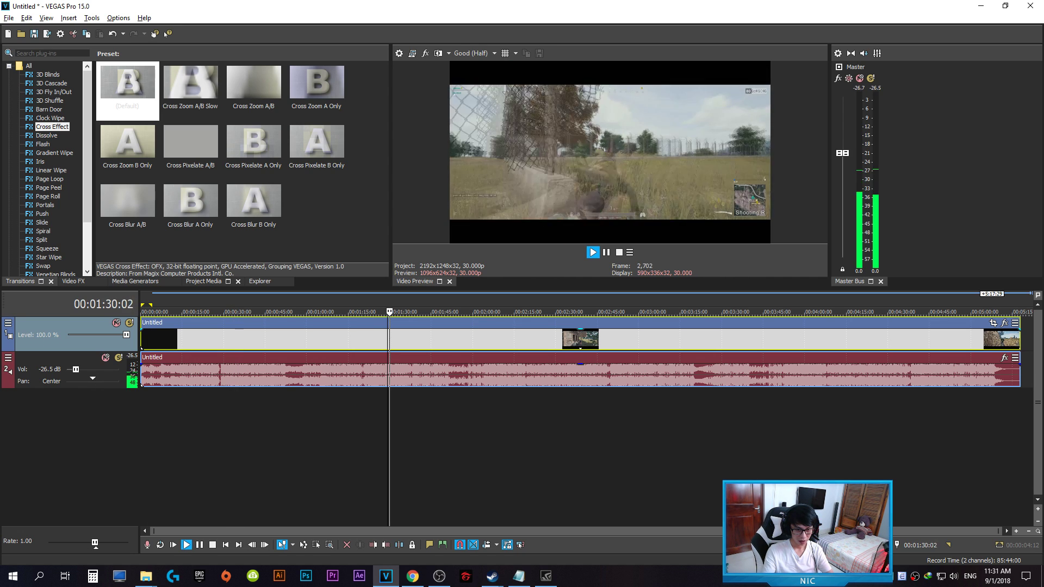
click(484, 326)
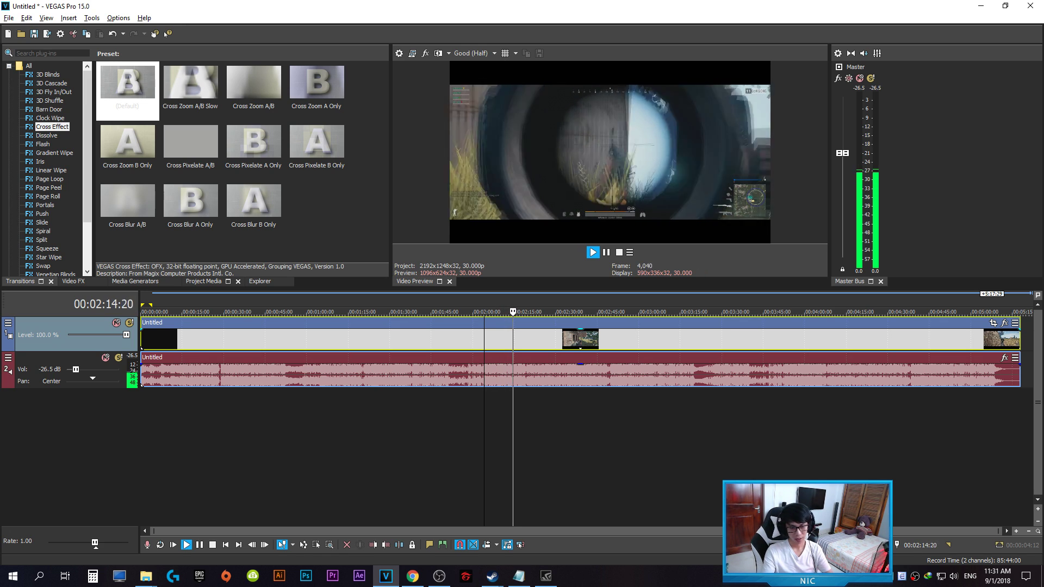
click(705, 413)
key(space)
key(space)
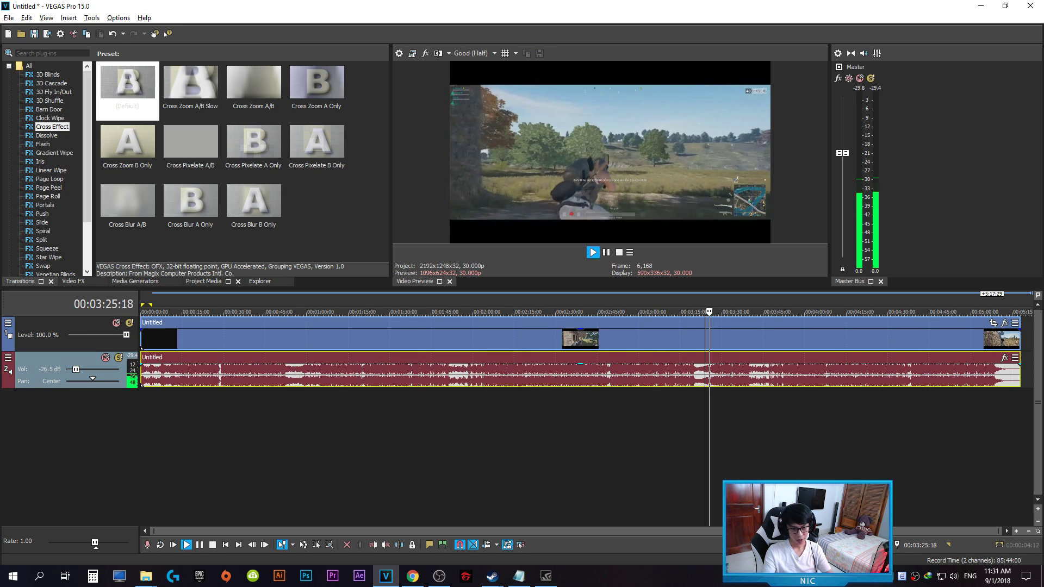
key(space)
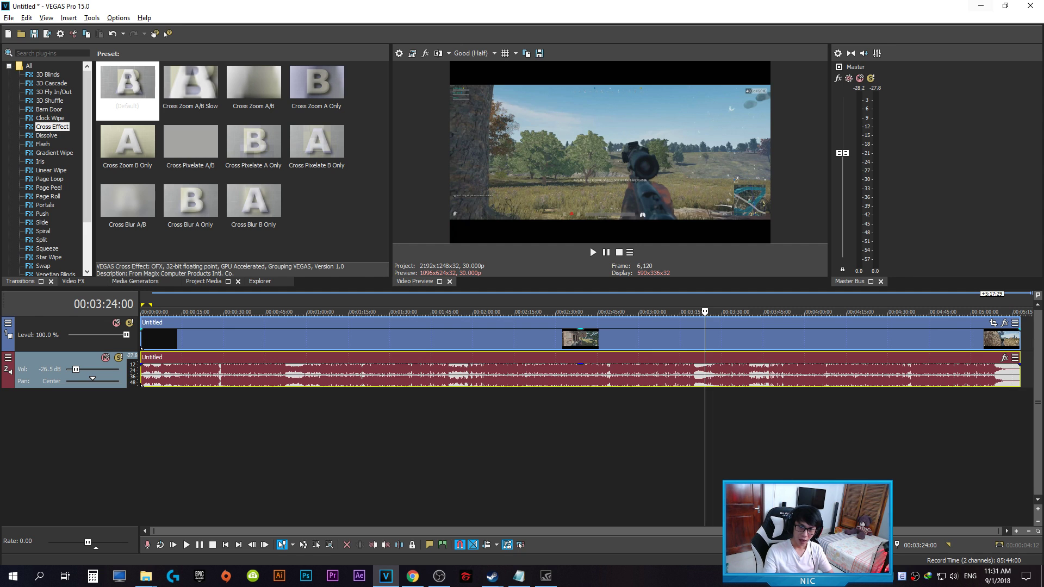
key(super+d)
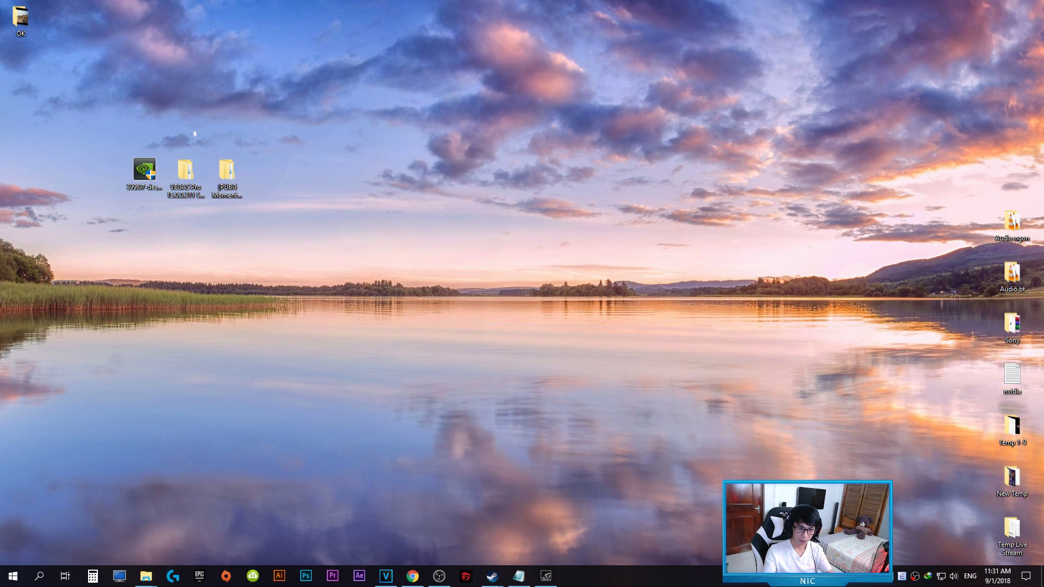
right_click(431, 292)
click(451, 325)
right_click(413, 305)
click(443, 337)
click(386, 576)
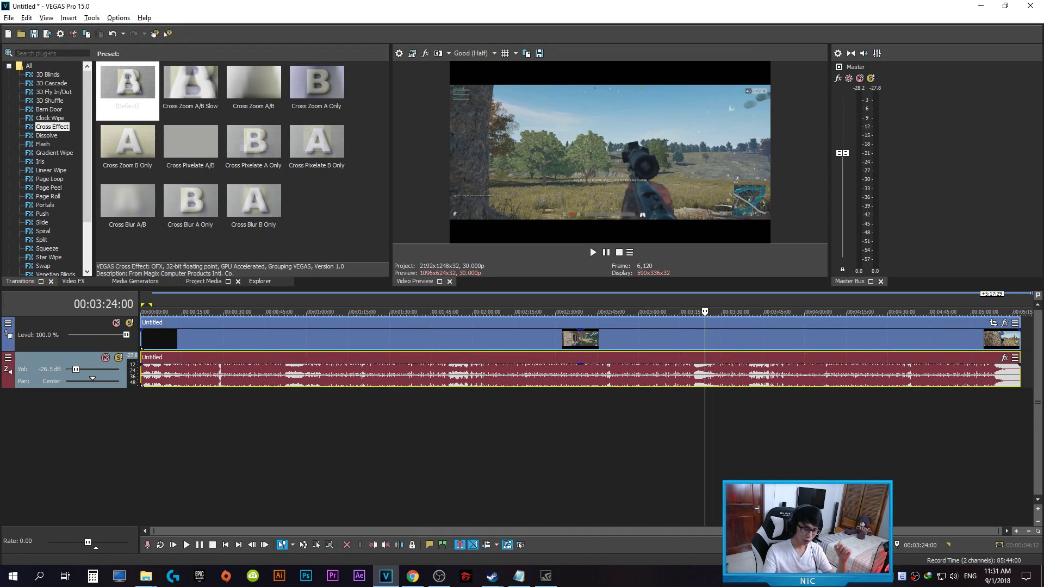